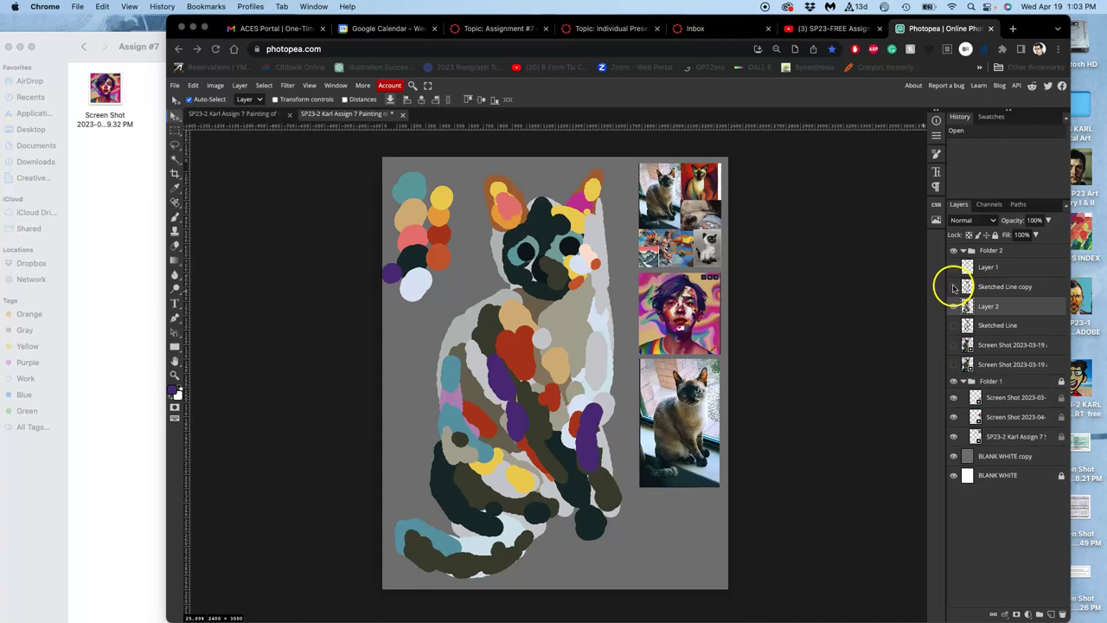
Hide Layer 2, show Sketched Line copy, and compare the sketch against each of the two cat reference photo layers
click(953, 308)
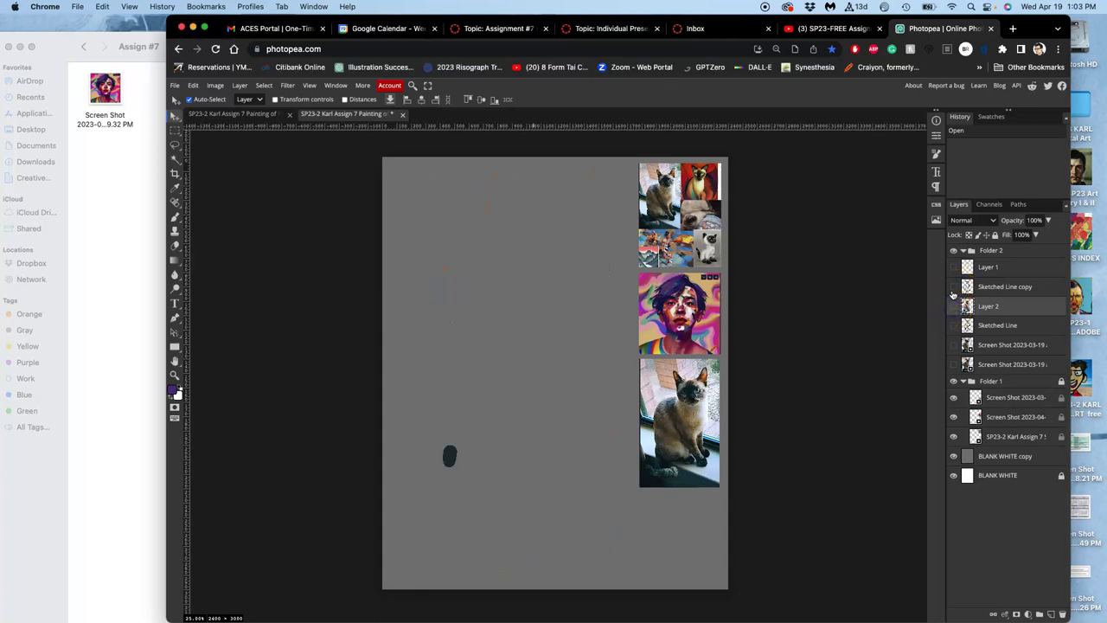
click(953, 287)
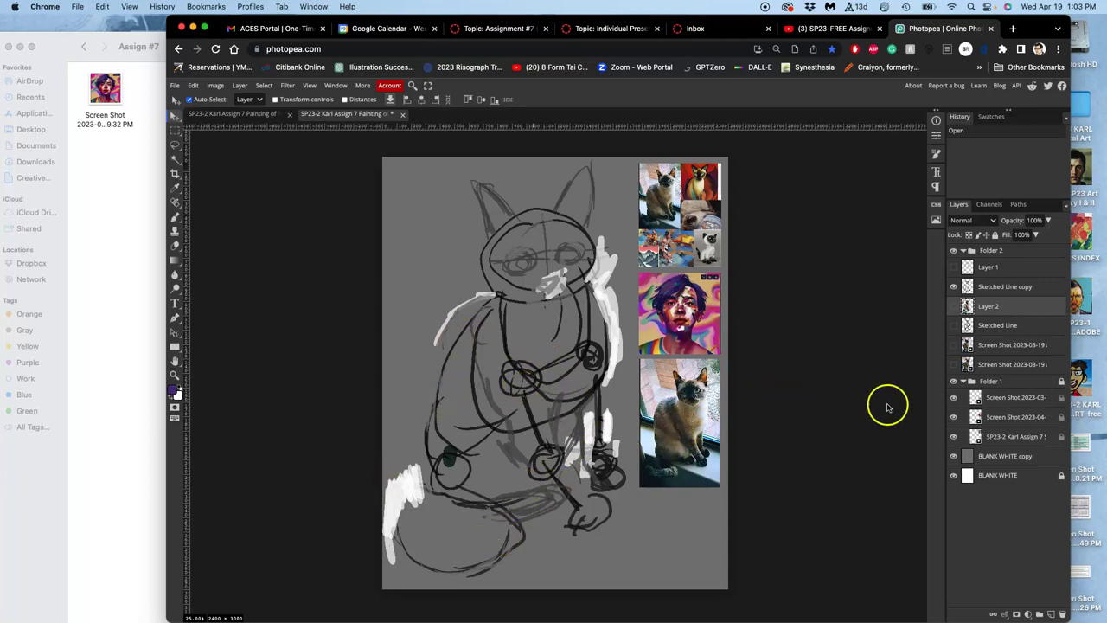
click(952, 345)
click(952, 346)
click(952, 365)
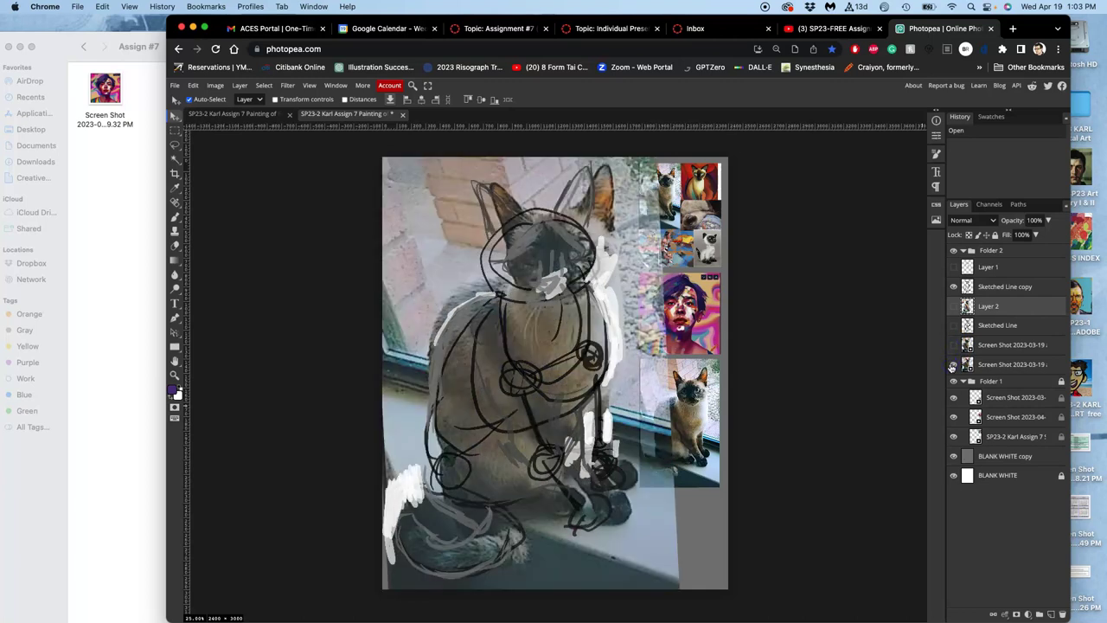
click(952, 365)
click(953, 346)
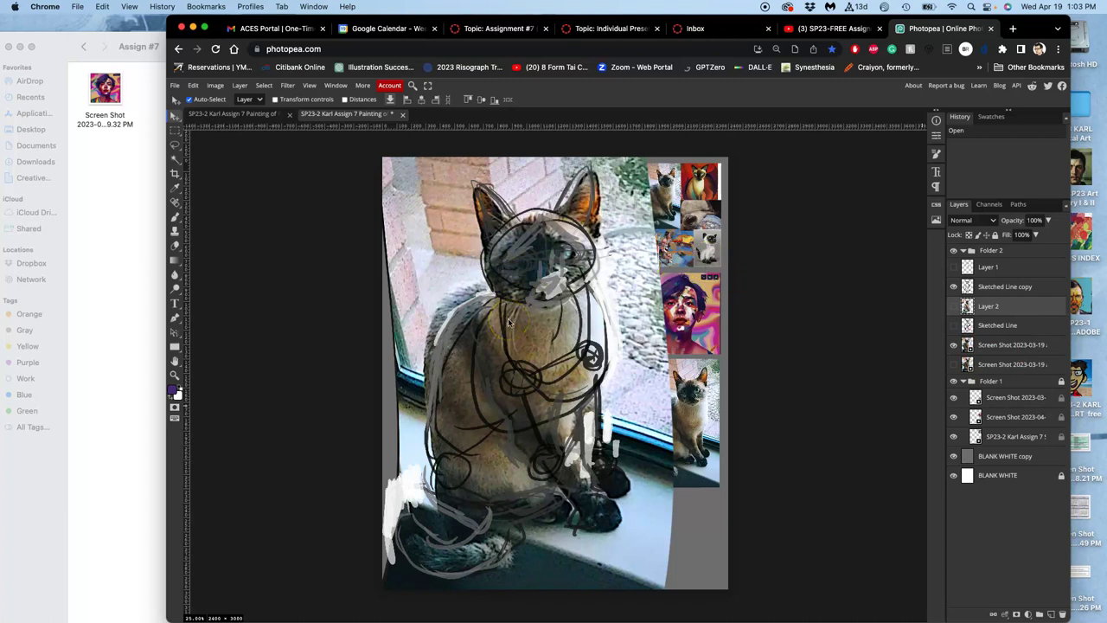
click(953, 346)
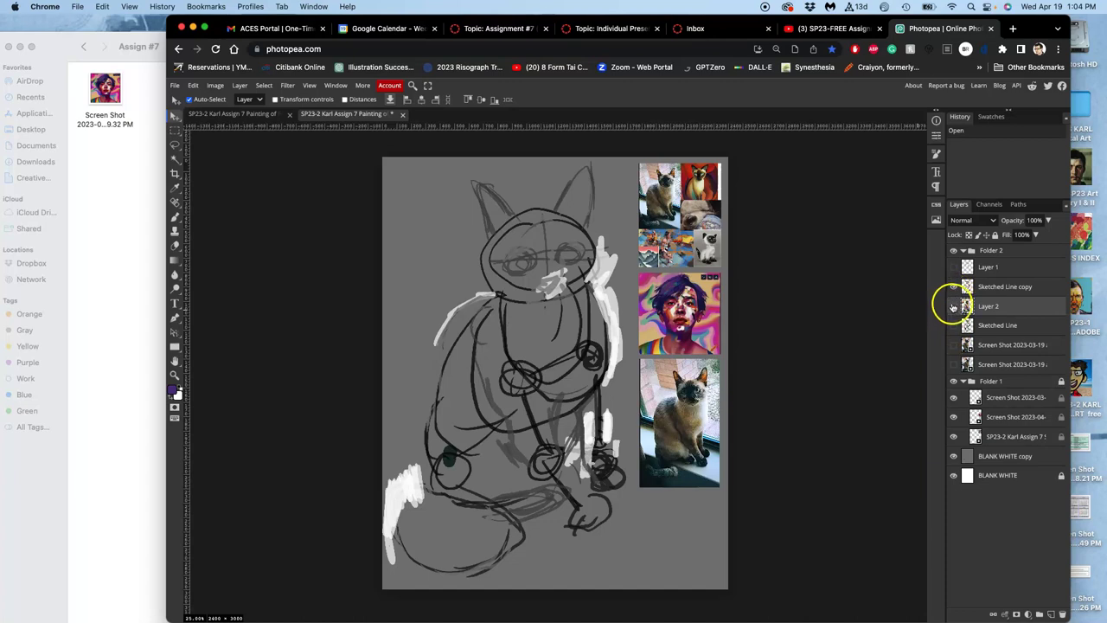
Examine the painted colour blocks on Layer 2 with and without Layer 1 and the sketch line layers
click(953, 306)
click(953, 306)
click(953, 307)
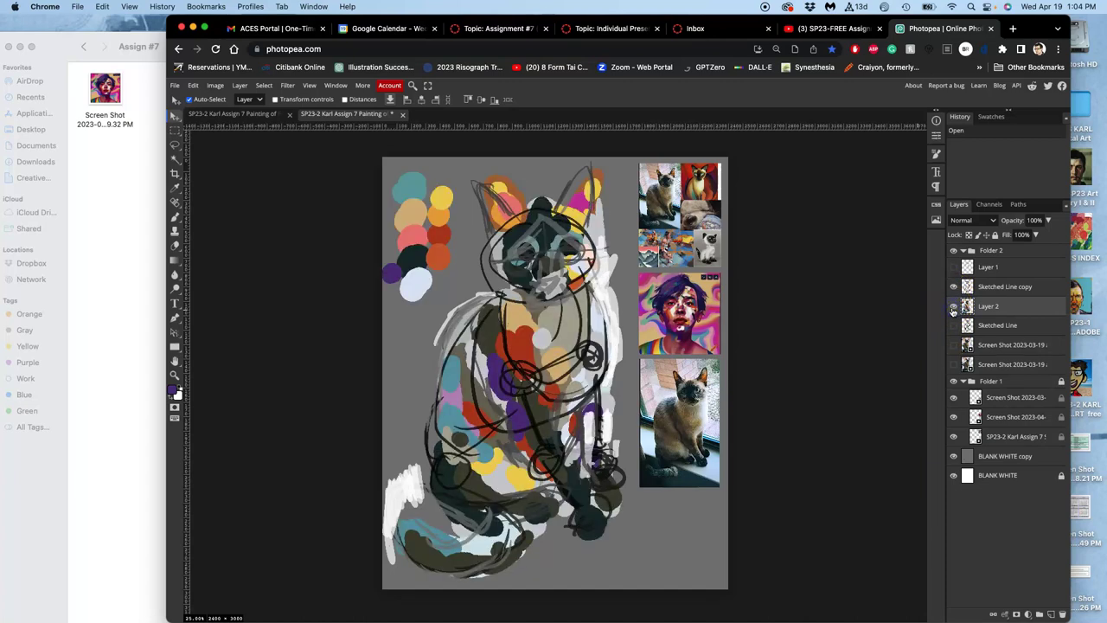
click(953, 288)
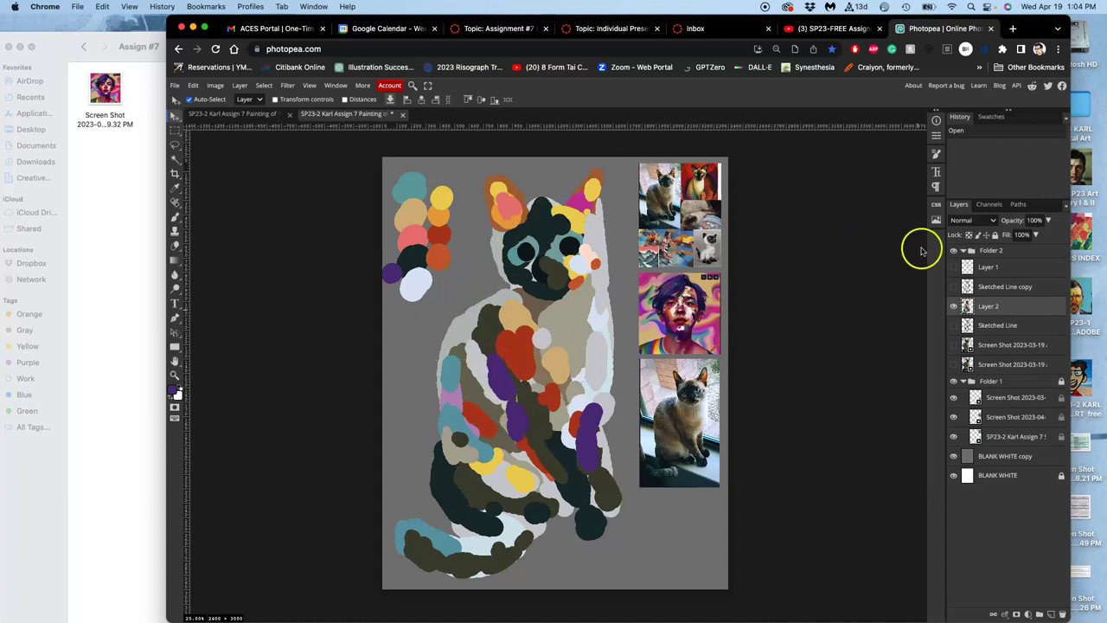
click(953, 268)
click(953, 269)
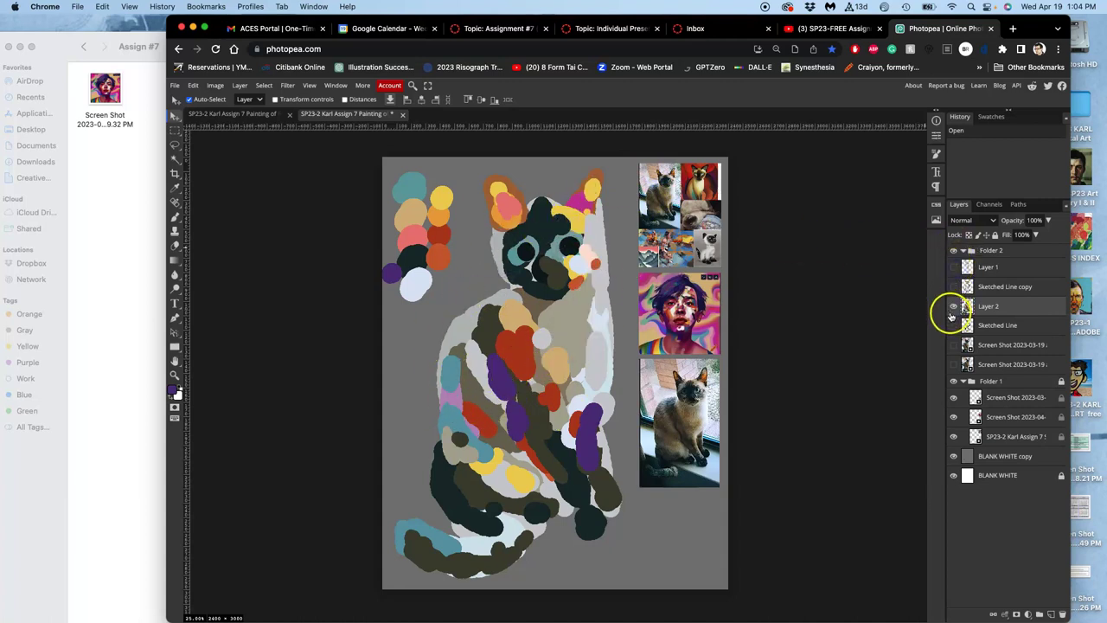
click(953, 325)
click(953, 325)
click(954, 287)
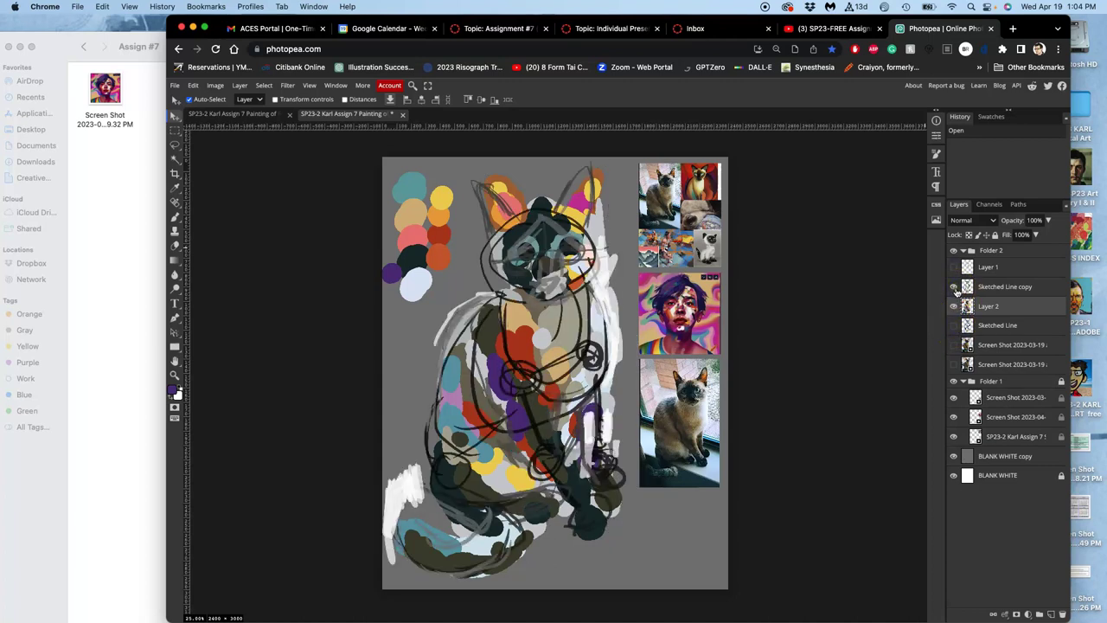
click(953, 287)
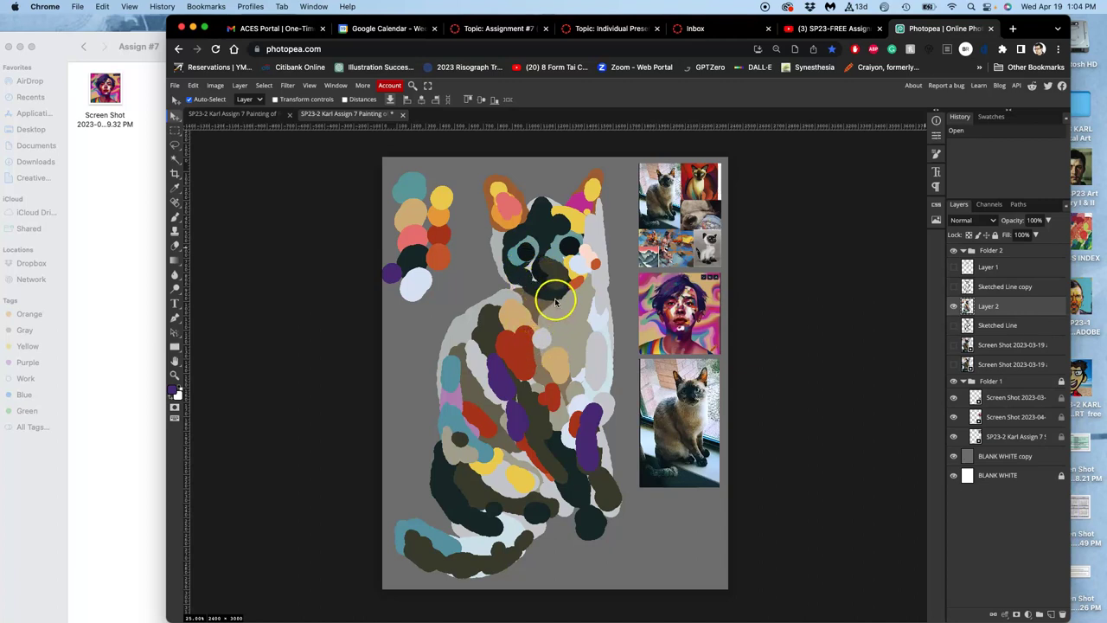
Activate the Brush tool and set its size to 197 px and hardness to 83%
scroll(551, 299, up, 5)
scroll(557, 262, up, 5)
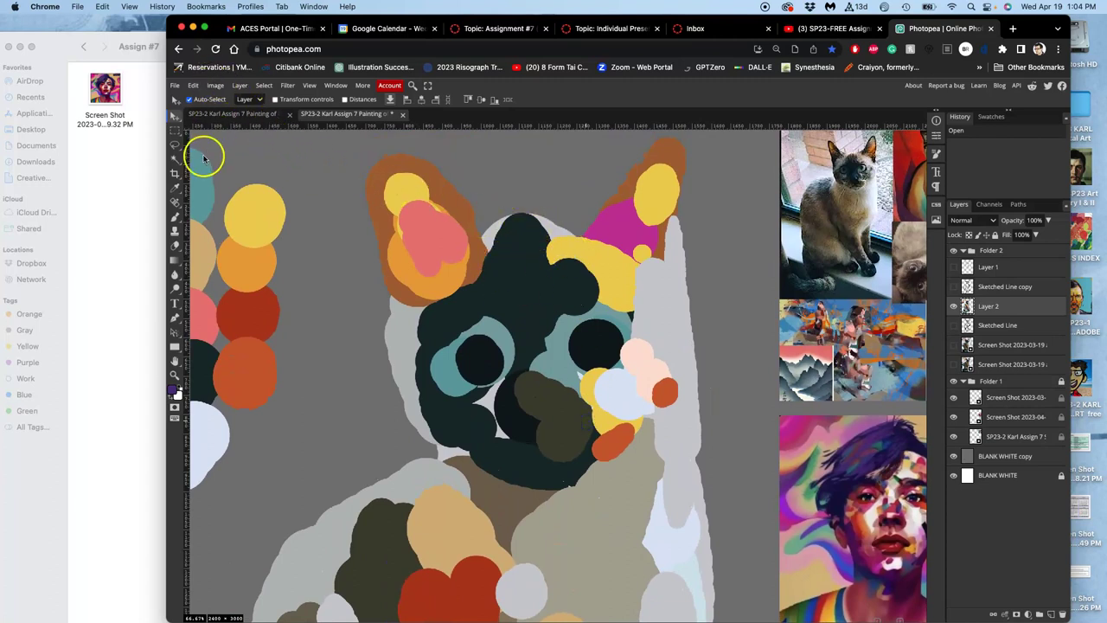
click(174, 217)
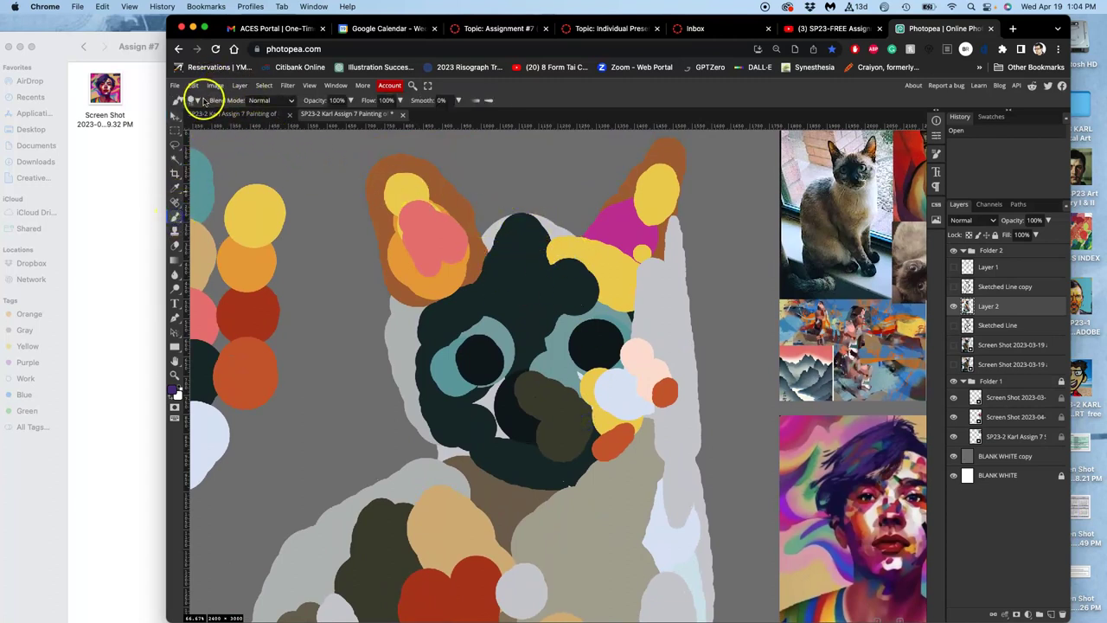
click(197, 100)
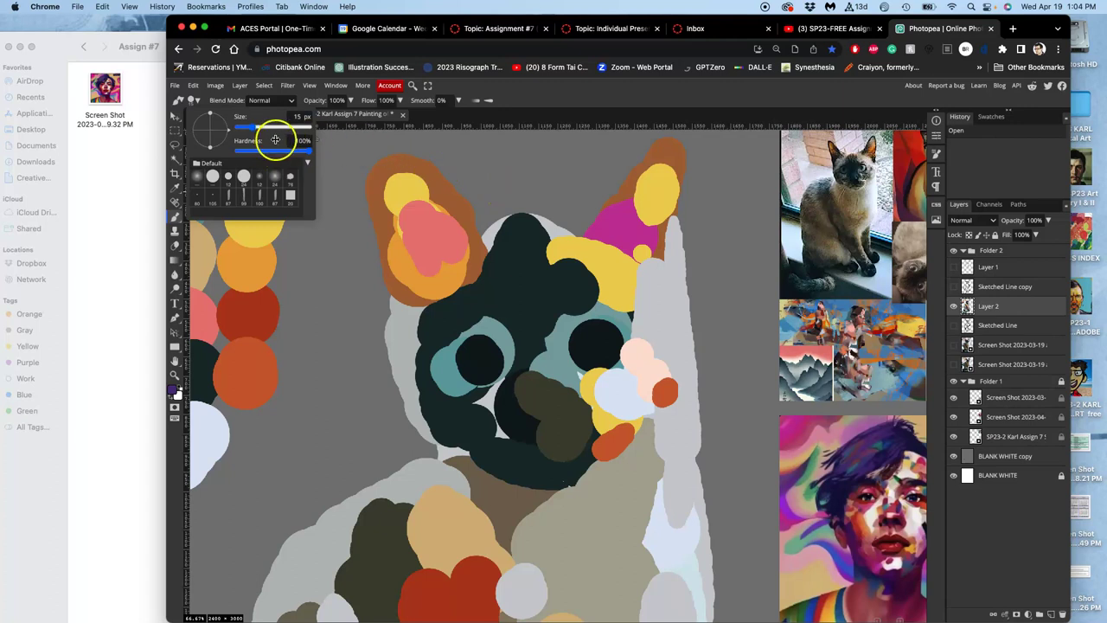
drag(279, 128, 277, 128)
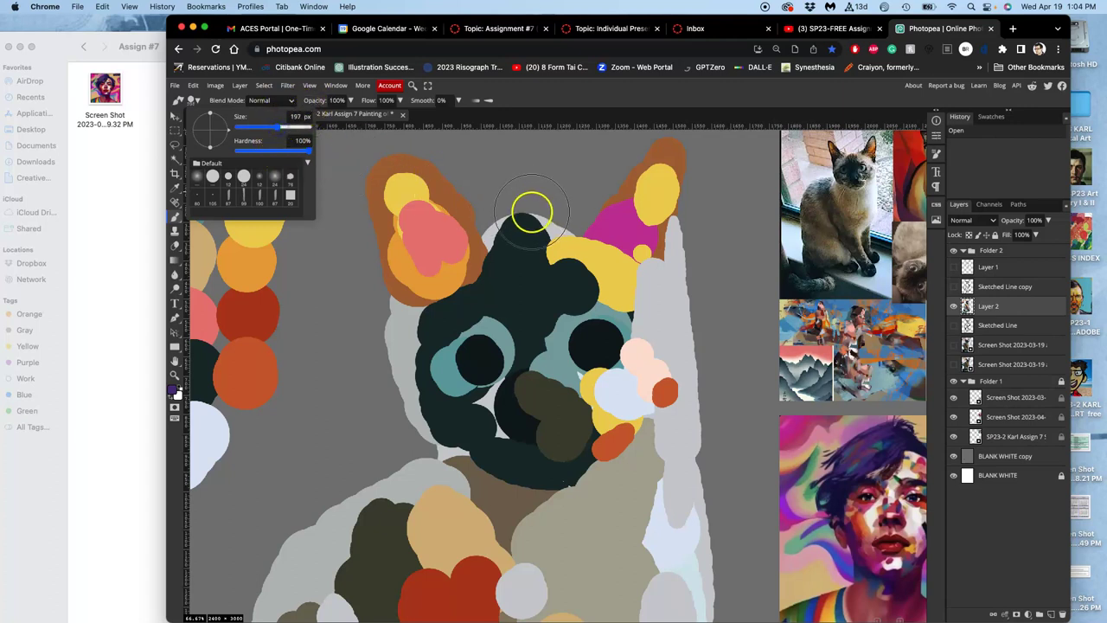
drag(309, 151, 299, 154)
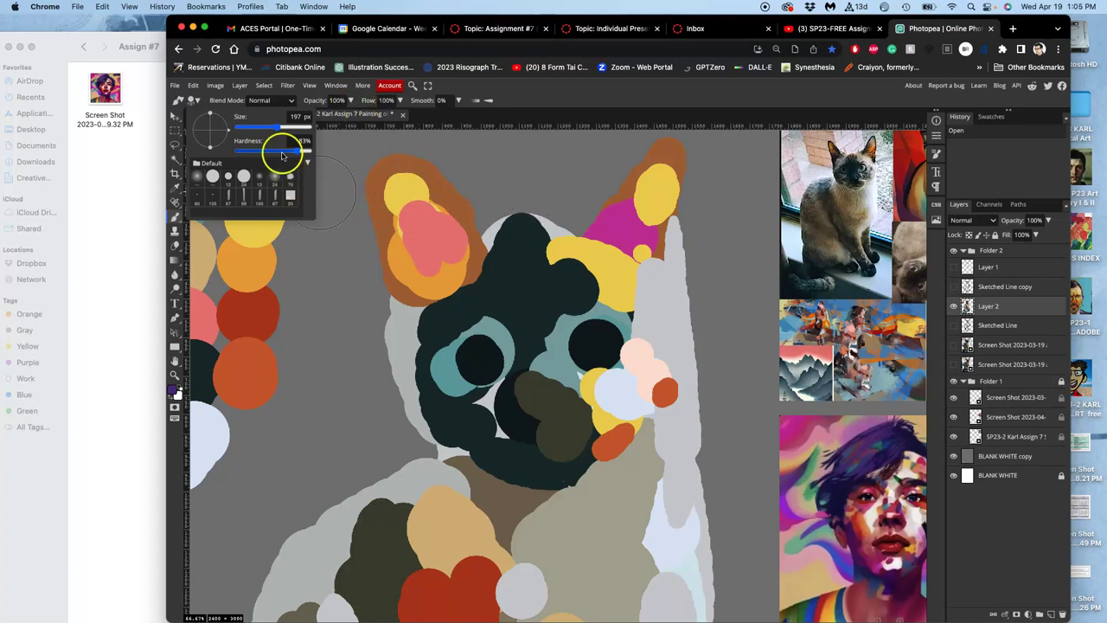
click(176, 217)
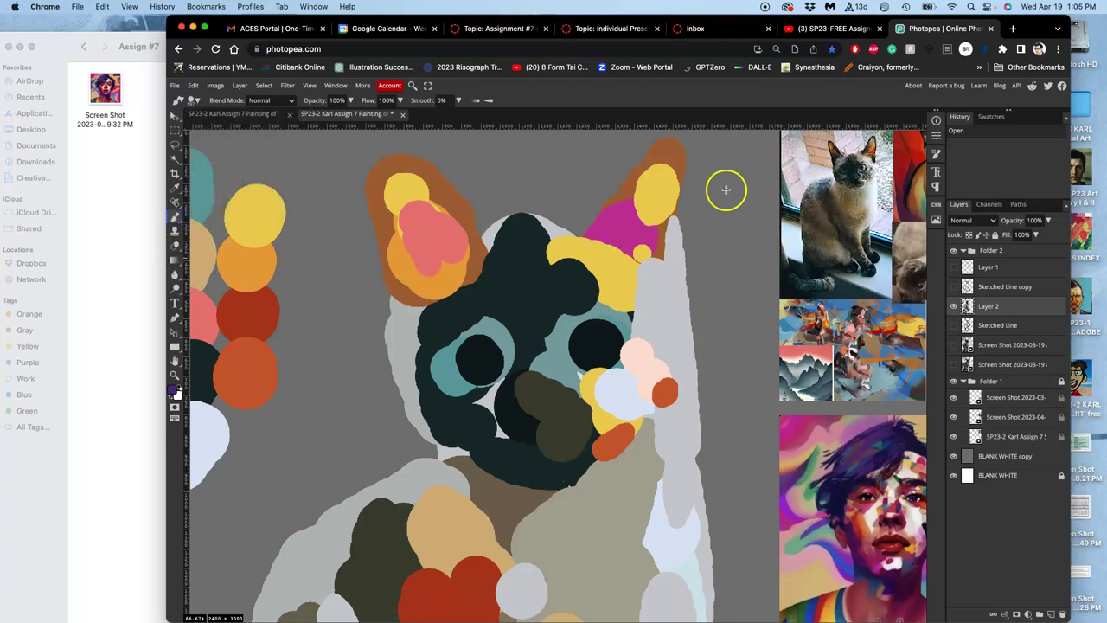
Test the brush with one stroke beside the cat's magenta-and-yellow ear and one over it, undoing each
drag(717, 199, 722, 256)
key(super+z)
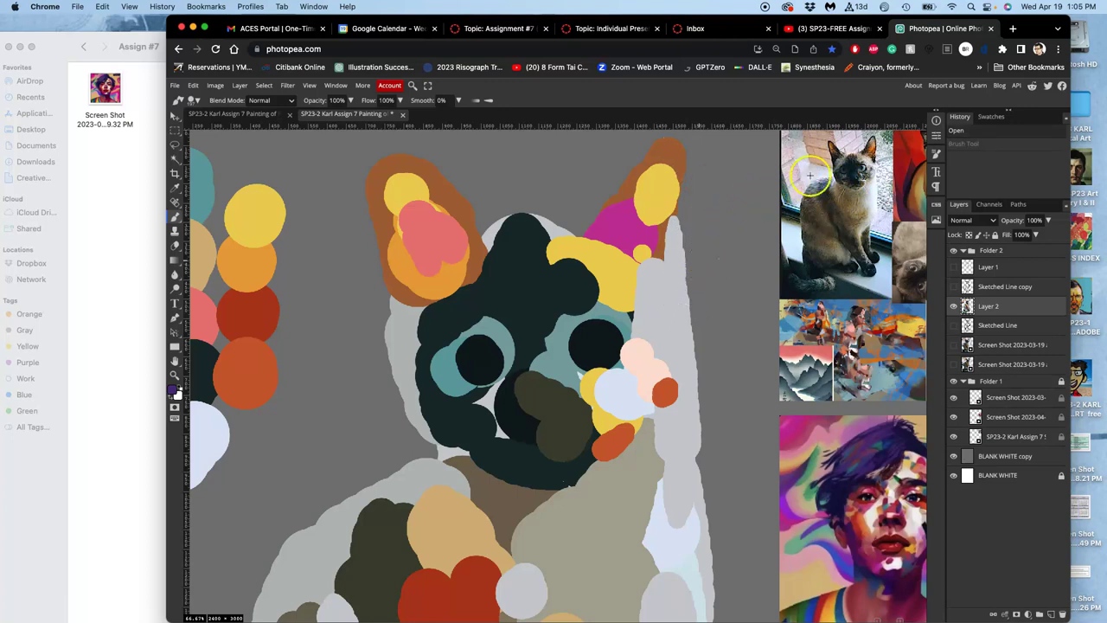
drag(661, 164, 632, 230)
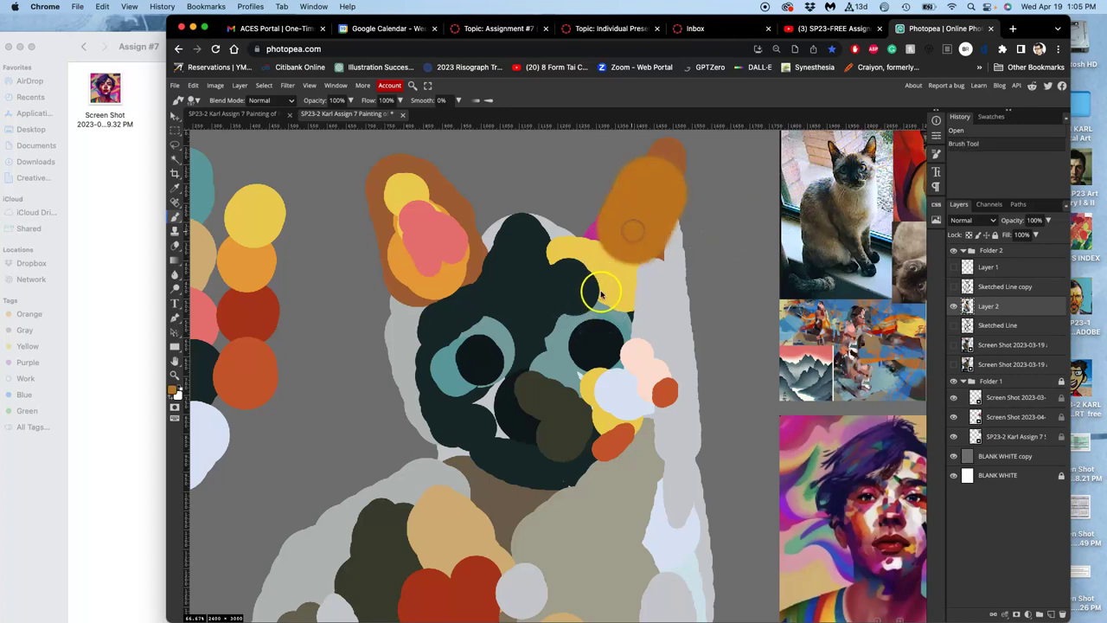
key(super+z)
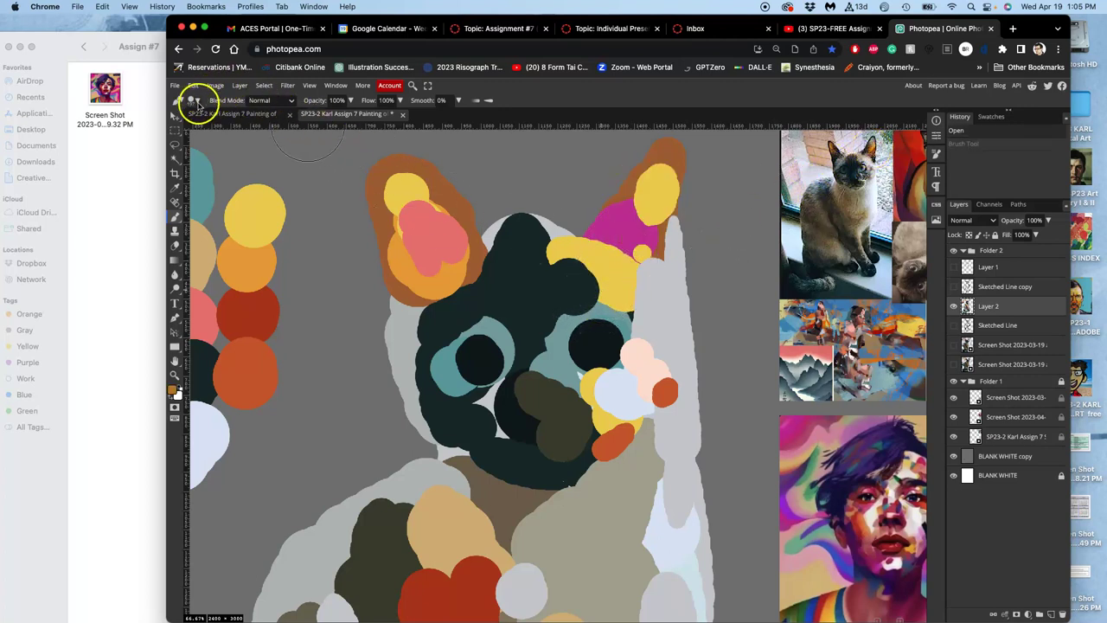
Reduce the brush size to 80 px
click(194, 100)
drag(261, 126, 267, 127)
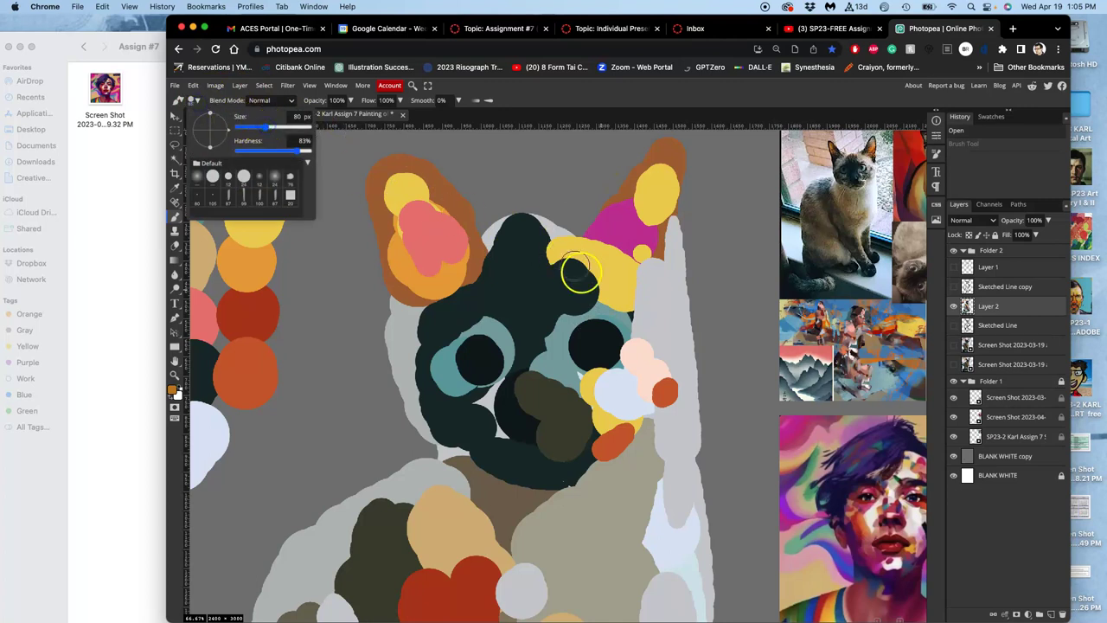
drag(600, 302, 649, 328)
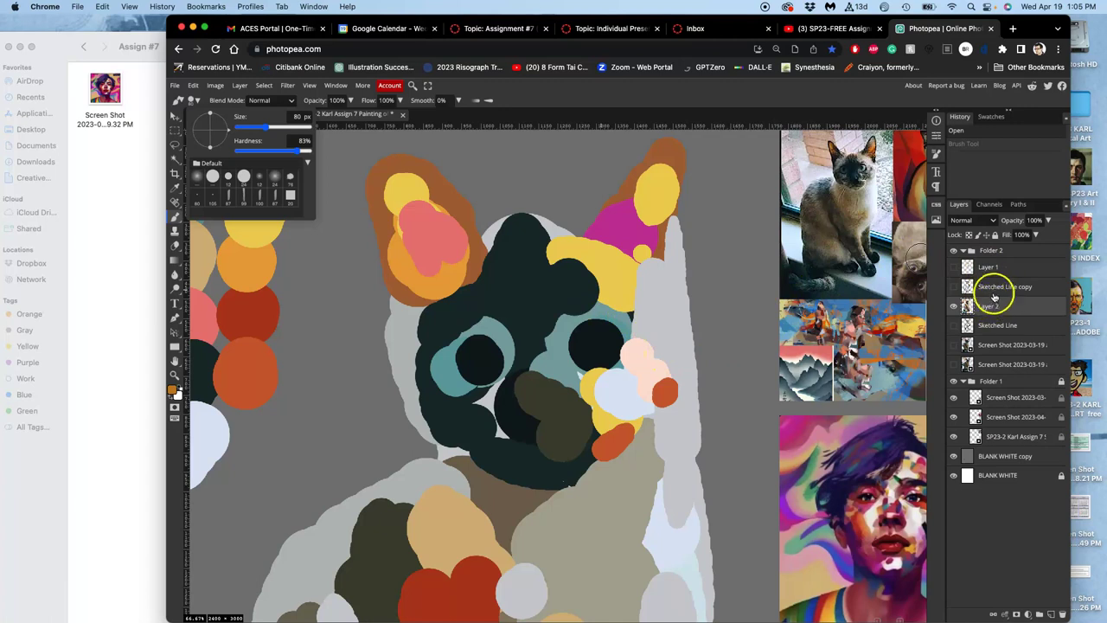
Move Layer 2 above Folder 2 and gather Layer 1, both sketch line layers and both Screen Shot layers below it inside Folder 2
drag(991, 306, 989, 245)
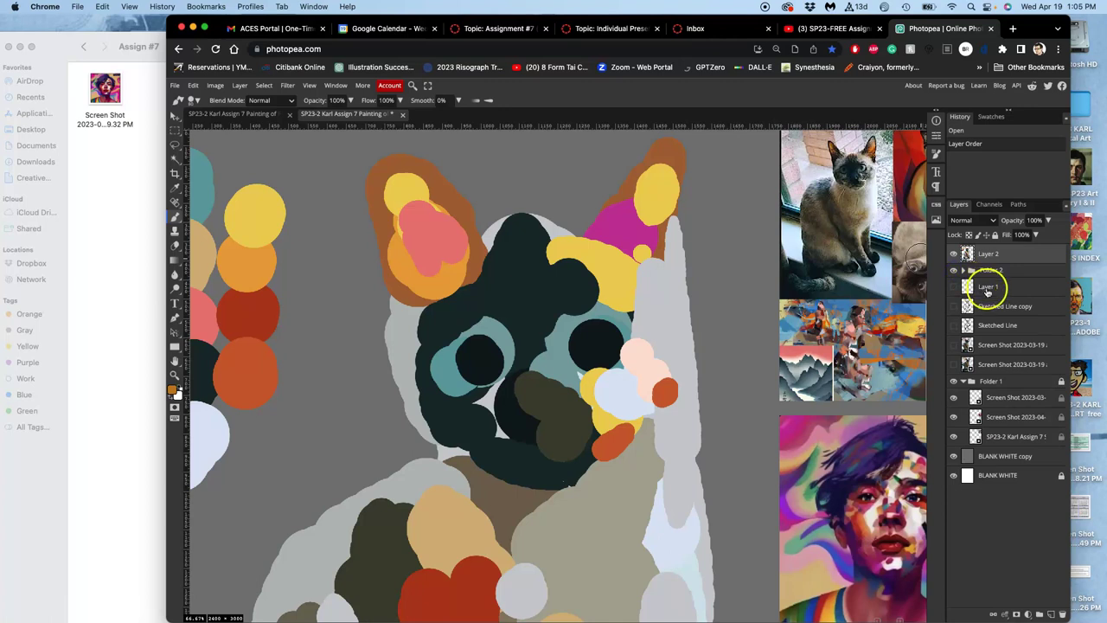
click(986, 290)
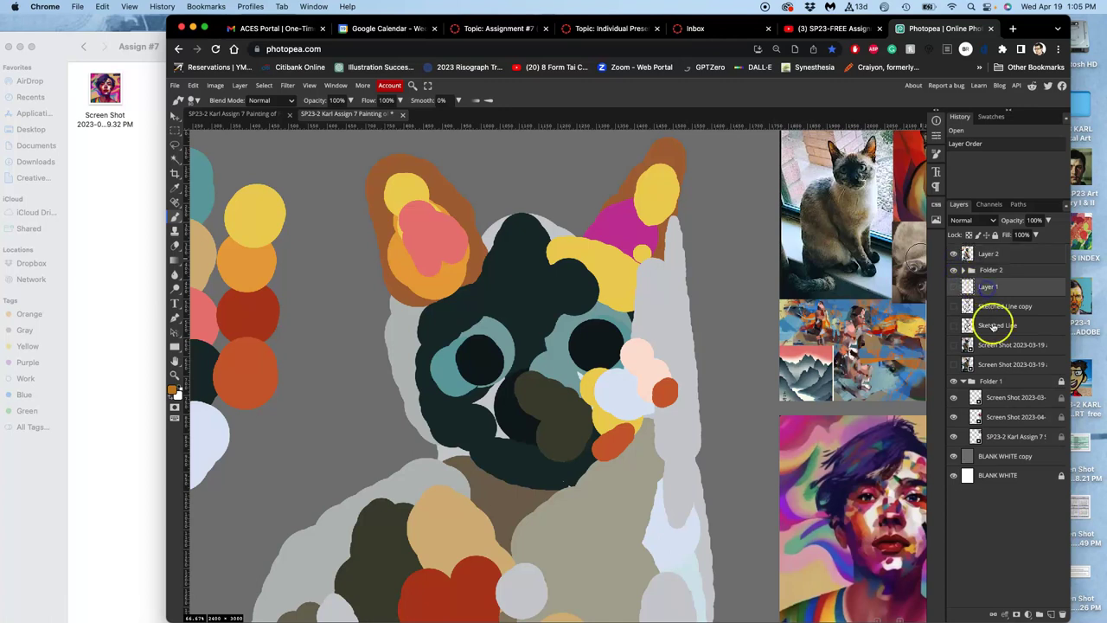
click(999, 367)
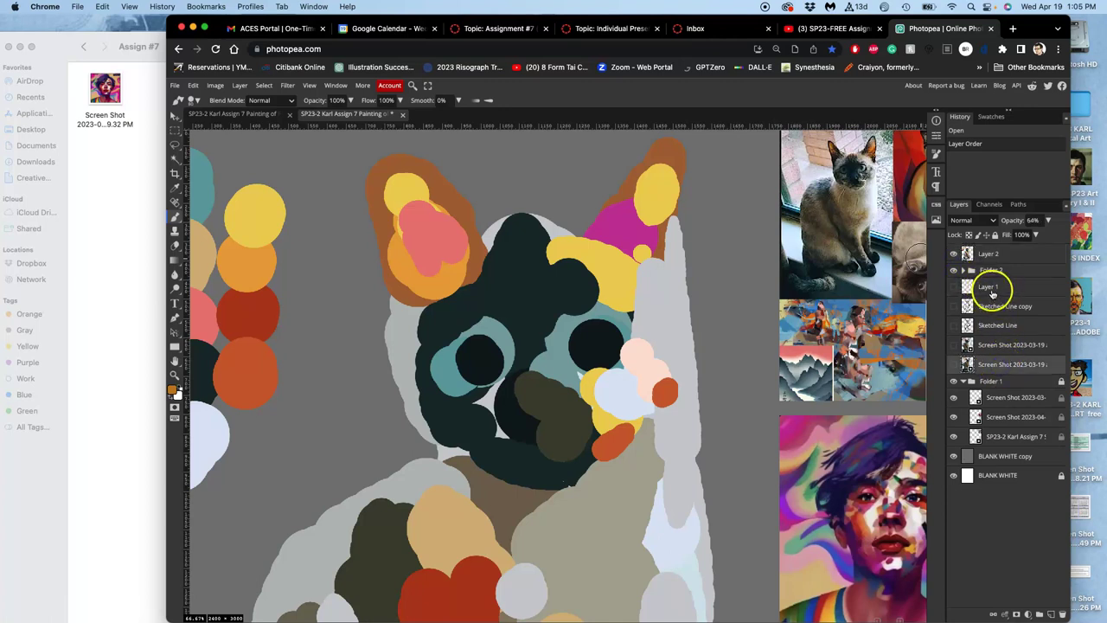
drag(993, 294, 977, 262)
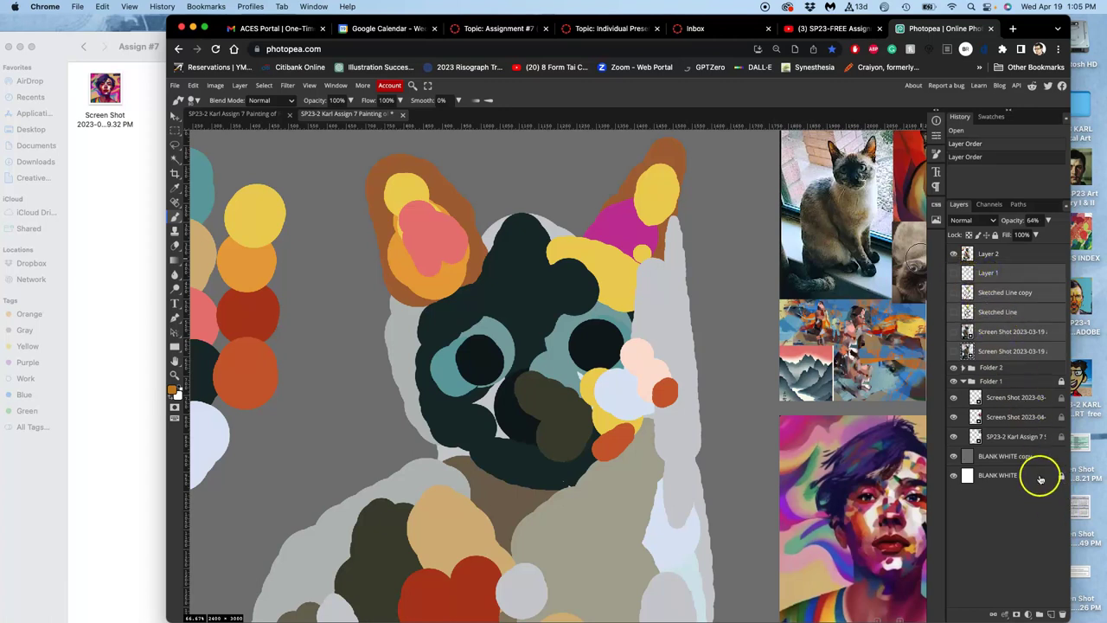
drag(997, 277, 1001, 372)
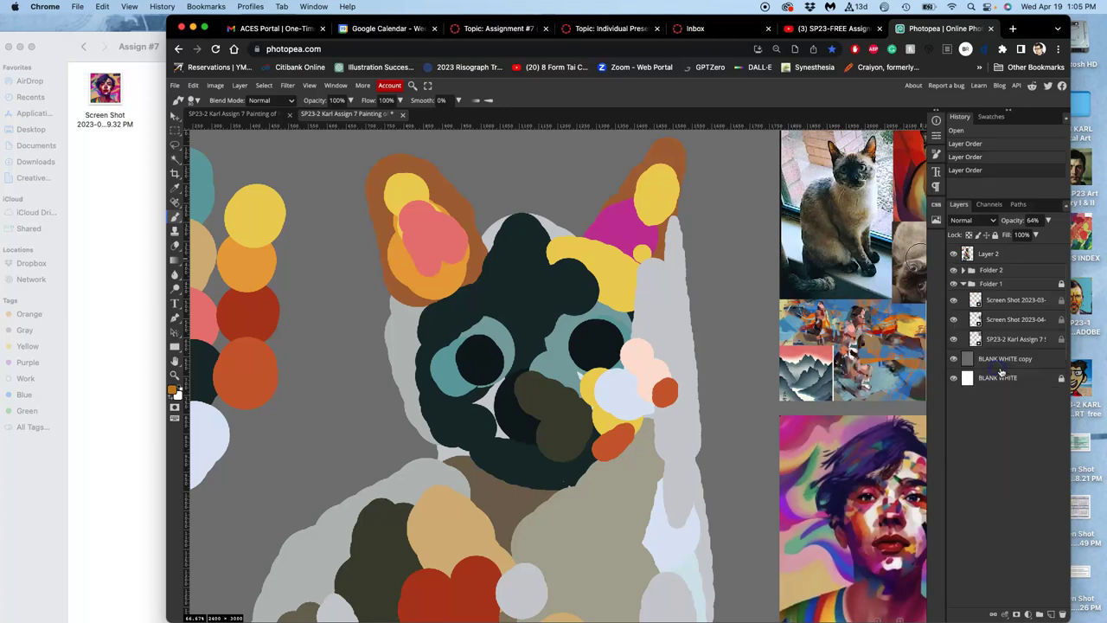
Hide Folder 2 and collapse Folder 1, keeping the reference images in Folder 1 visible
click(953, 285)
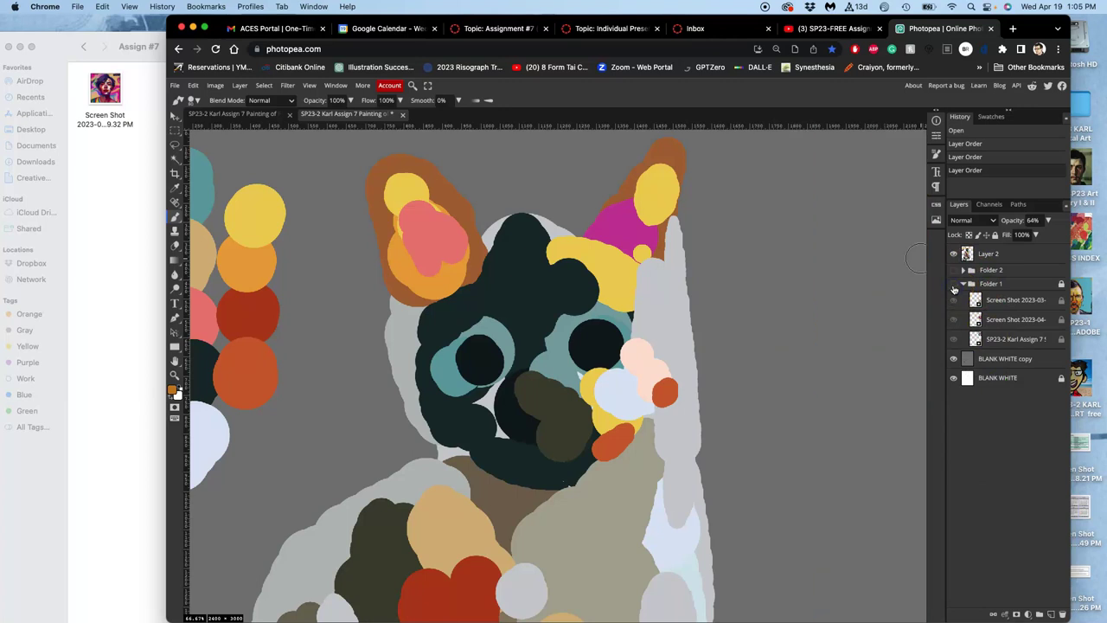
click(953, 284)
click(963, 284)
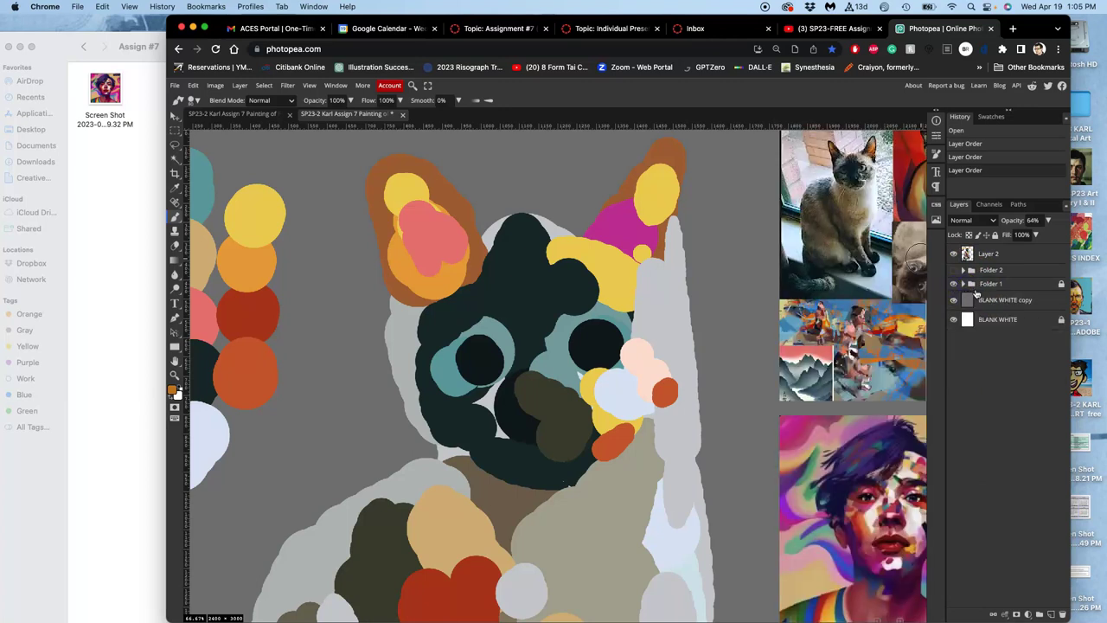
drag(967, 249, 983, 274)
Check the BLANK WHITE copy background layer by toggling its visibility, and lock it completely
click(955, 301)
click(954, 301)
click(995, 301)
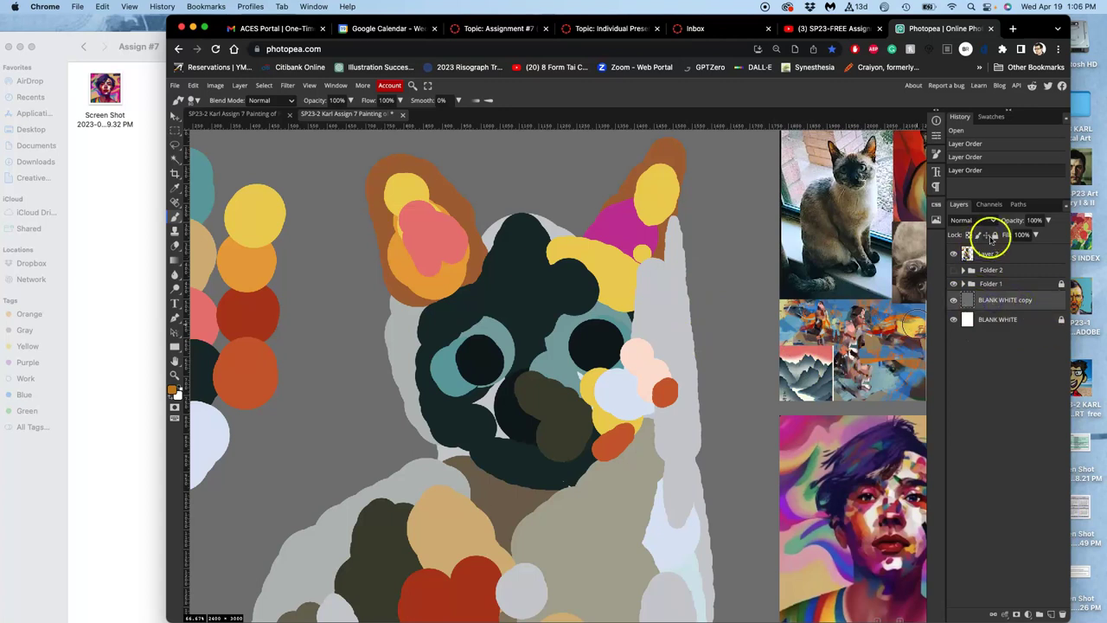
click(995, 236)
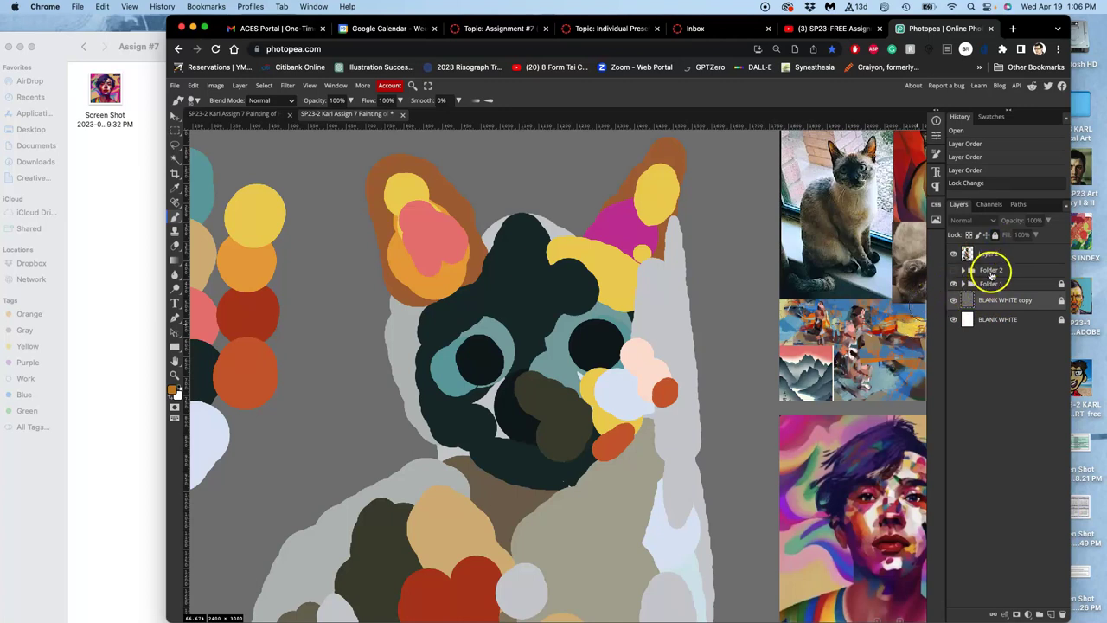
Rename Layer 2 as Simple Base Color
scroll(785, 299, down, 5)
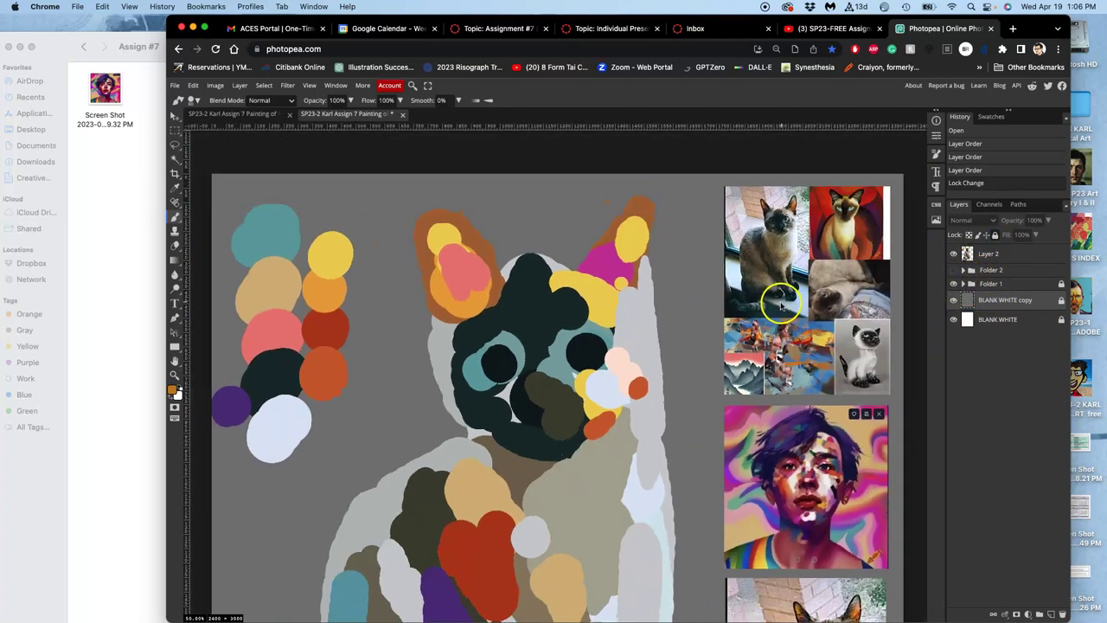
scroll(709, 353, down, 3)
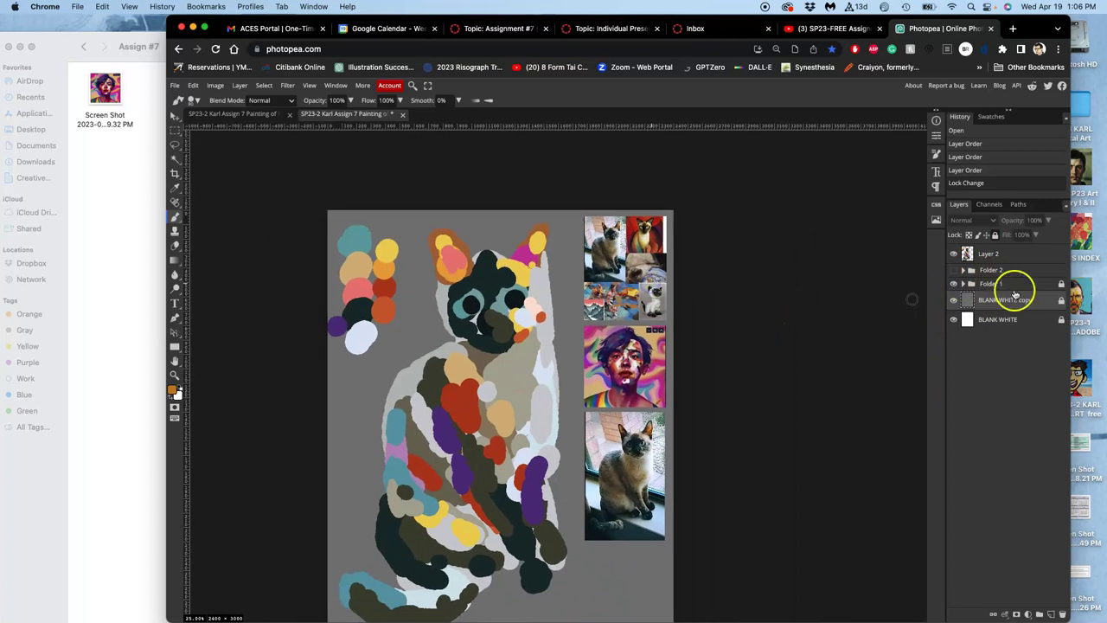
click(991, 255)
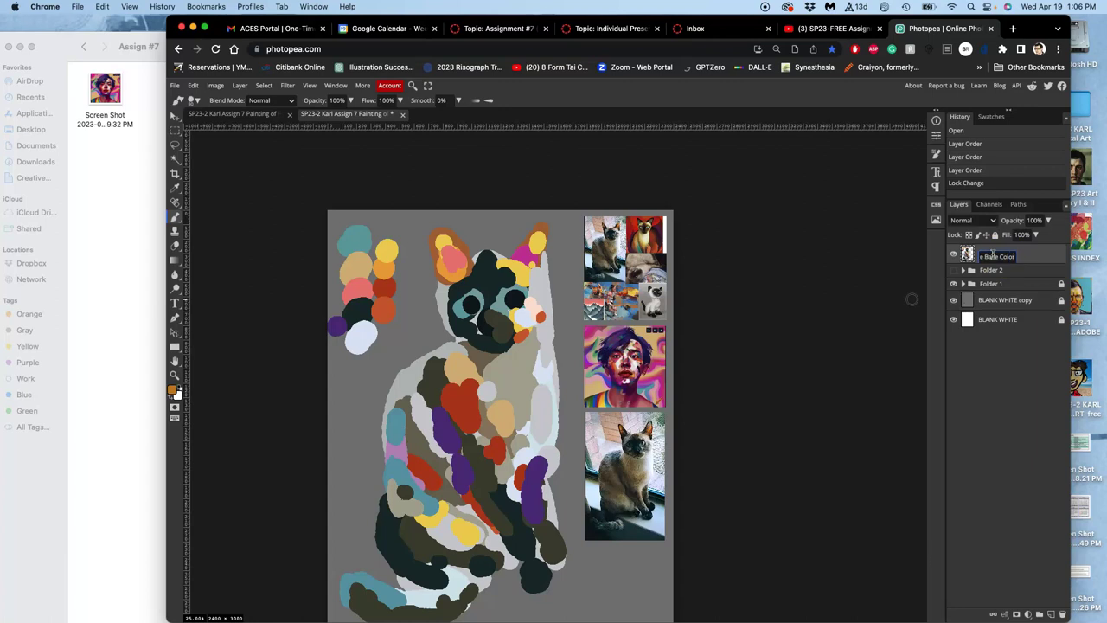
click(1045, 252)
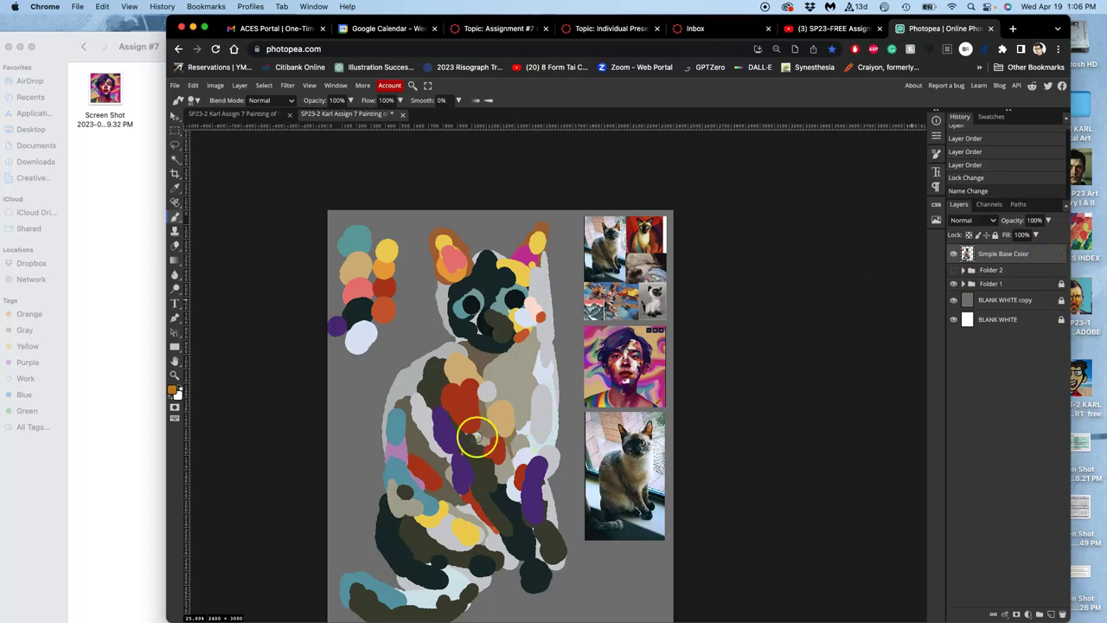
Add a new layer above Simple Base Color and name it Base Color
click(1051, 615)
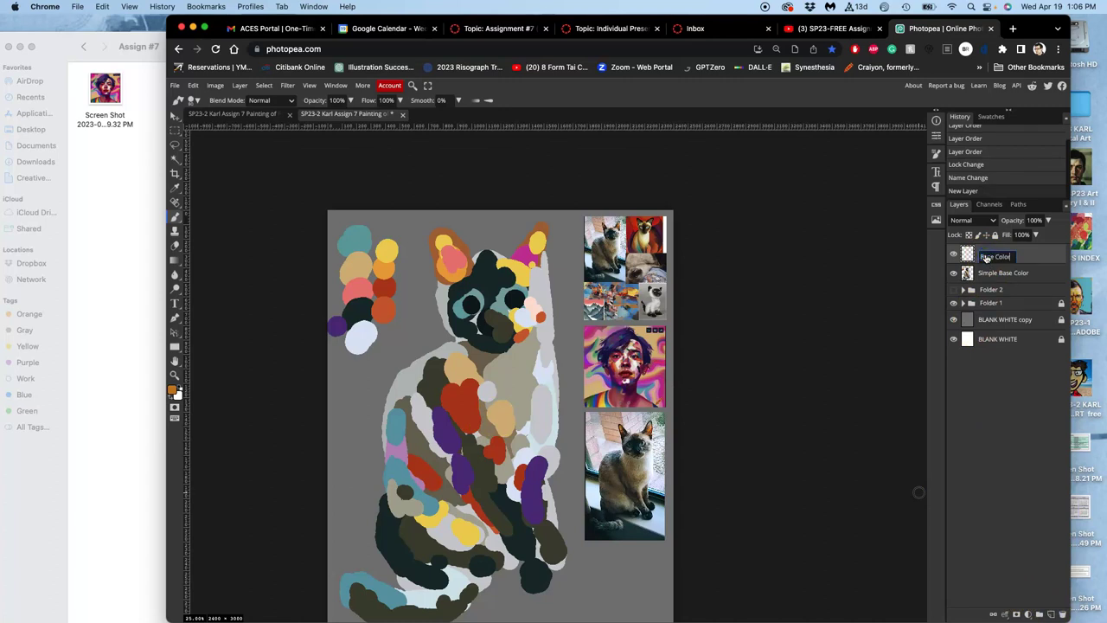
click(520, 219)
drag(506, 356, 508, 359)
key(super+z)
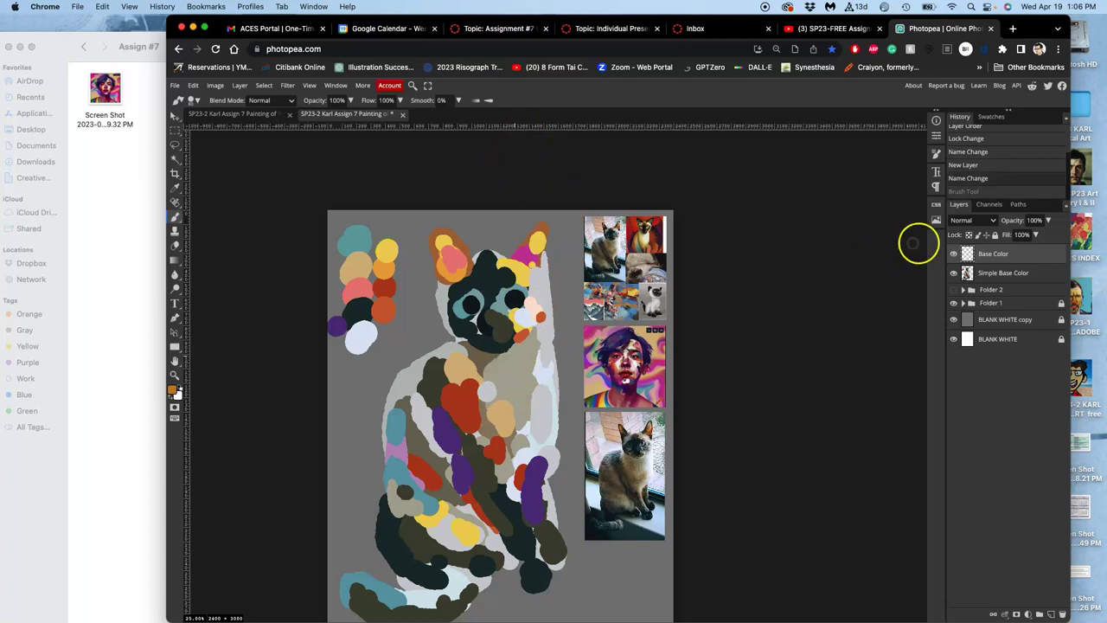
Set the brush opacity to 76% and paint muted tan strokes over the cat's brow between the left ear and eye
click(350, 101)
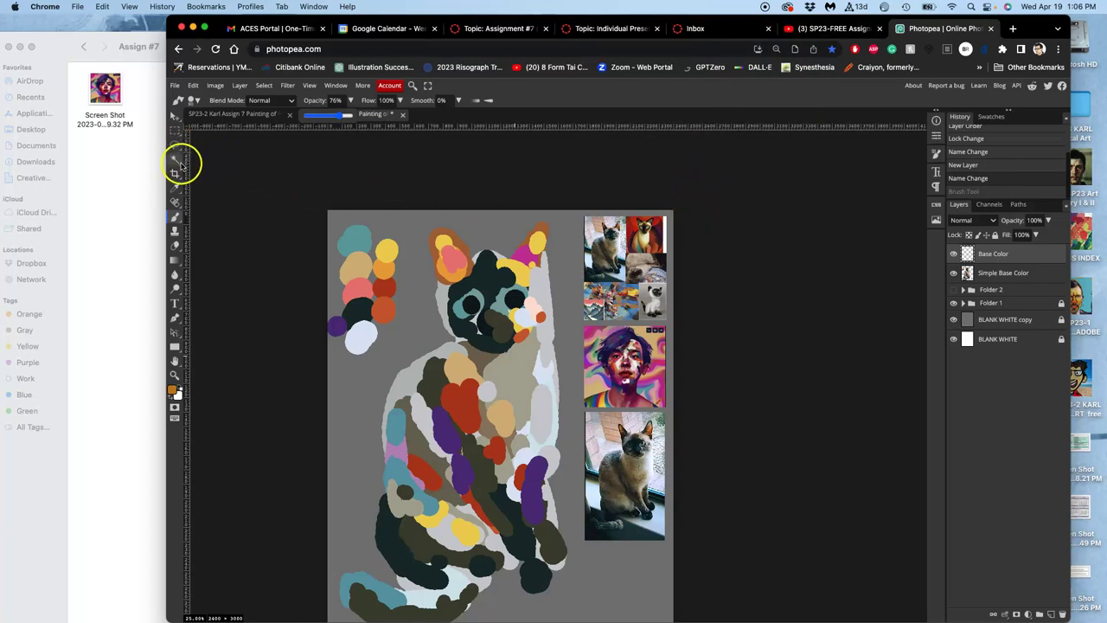
click(176, 117)
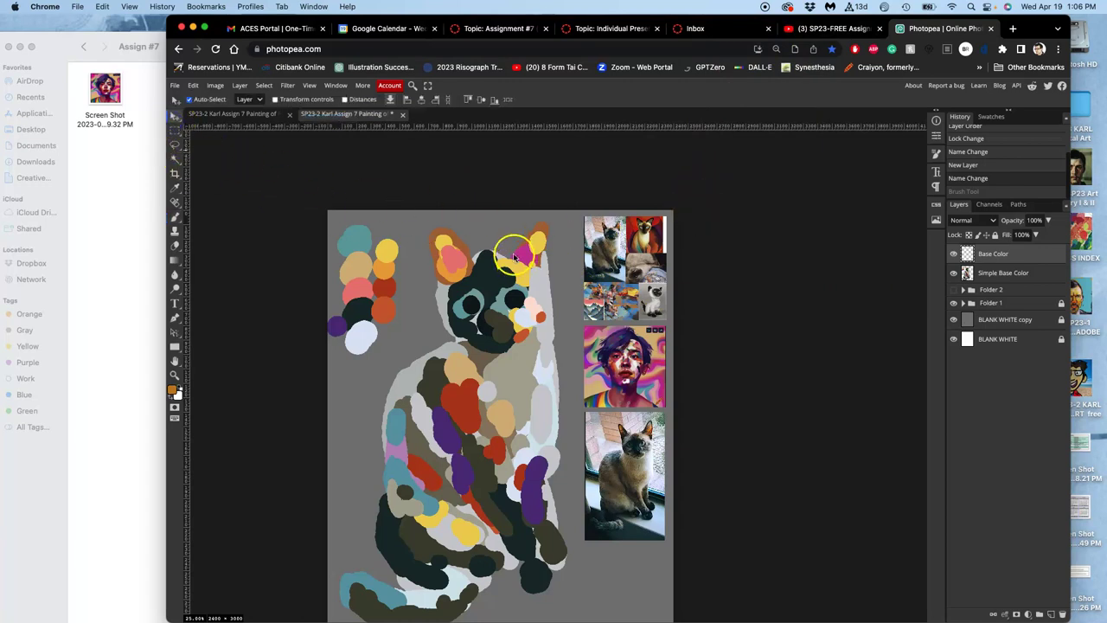
key(super+plus)
key(super+plus)
key(super+plus)
drag(475, 260, 527, 438)
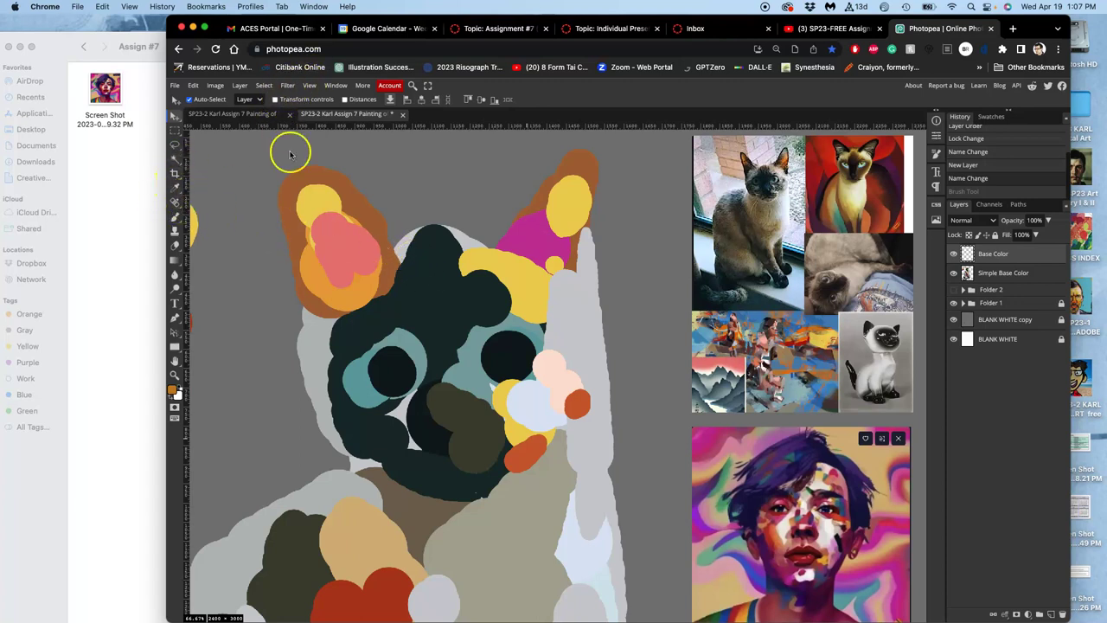
click(175, 217)
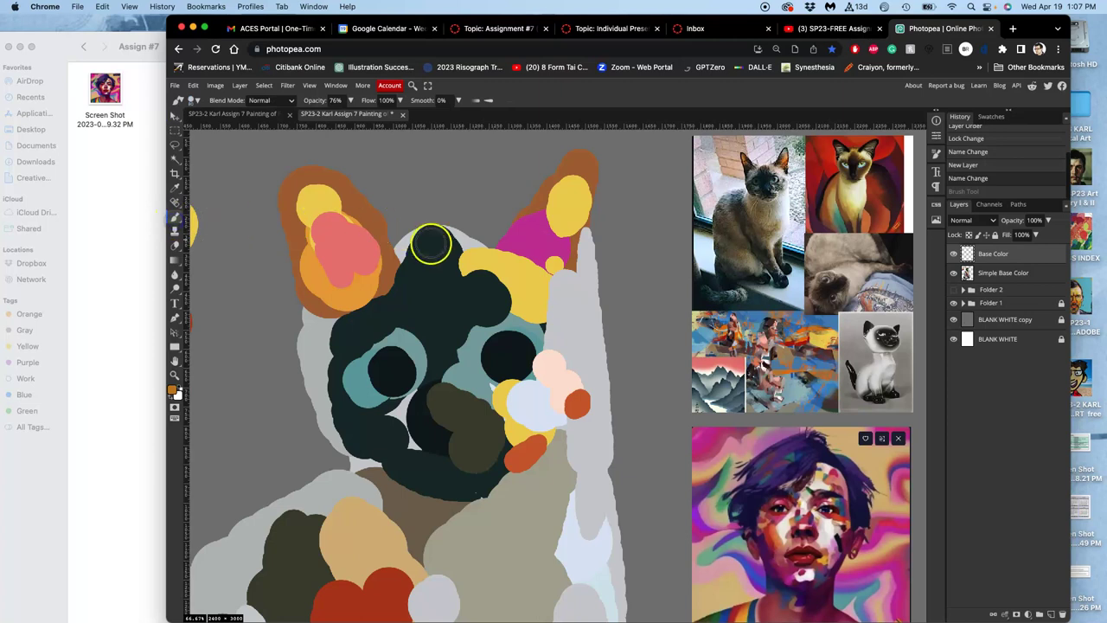
click(538, 245)
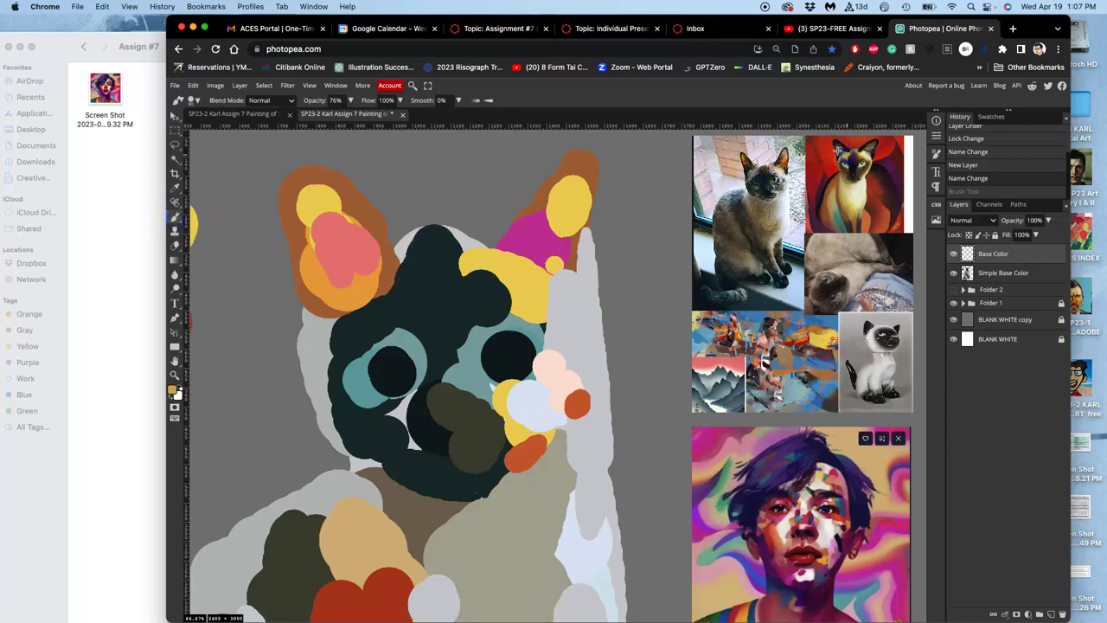
mouse_move(405, 322)
mouse_down()
mouse_move(401, 290)
mouse_move(379, 330)
mouse_move(389, 305)
mouse_move(344, 328)
mouse_up()
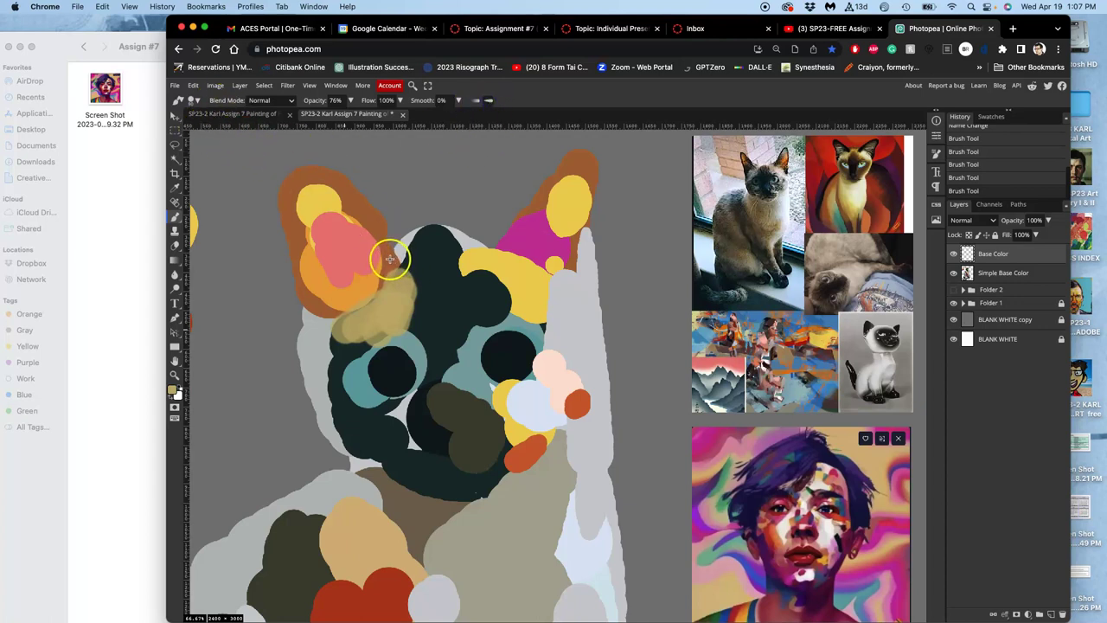
Outline the left ear with dark strokes and add light grey strokes along its inner slope and over the brow
alt+click(416, 271)
mouse_move(353, 290)
mouse_down()
mouse_move(321, 278)
mouse_move(304, 338)
mouse_move(324, 286)
mouse_move(353, 277)
mouse_move(311, 262)
mouse_move(306, 297)
mouse_move(298, 268)
mouse_up()
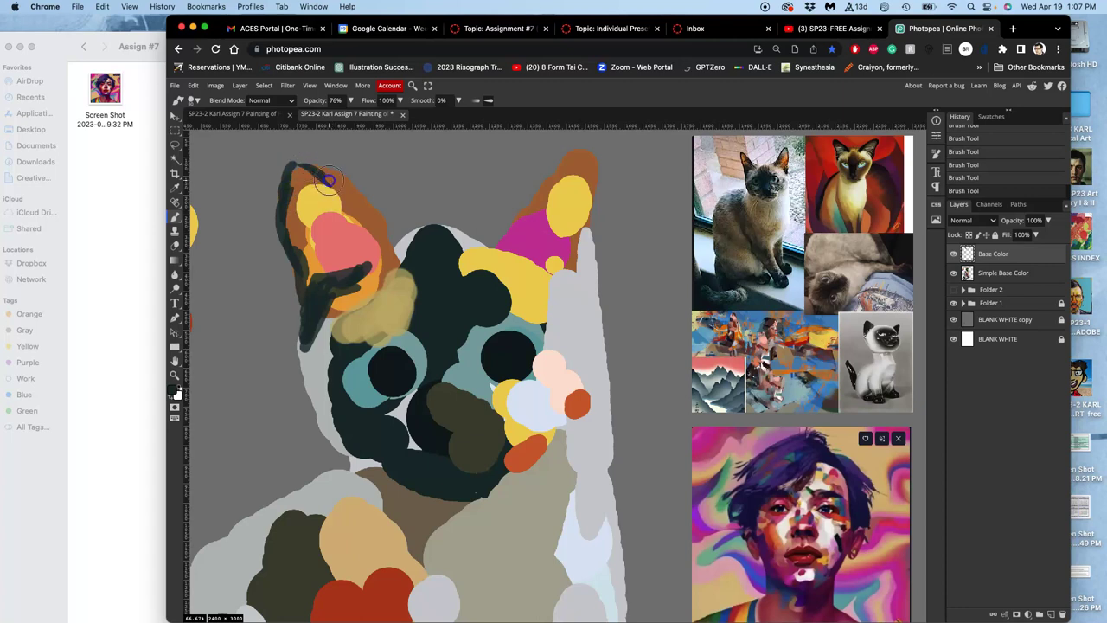
drag(324, 185, 386, 259)
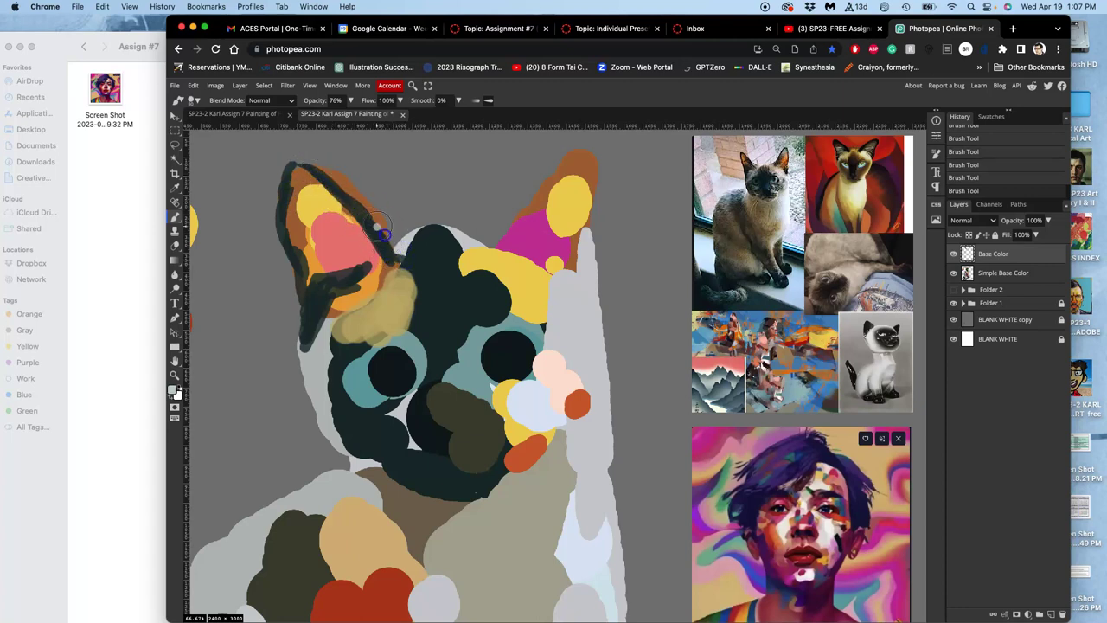
drag(330, 178, 384, 218)
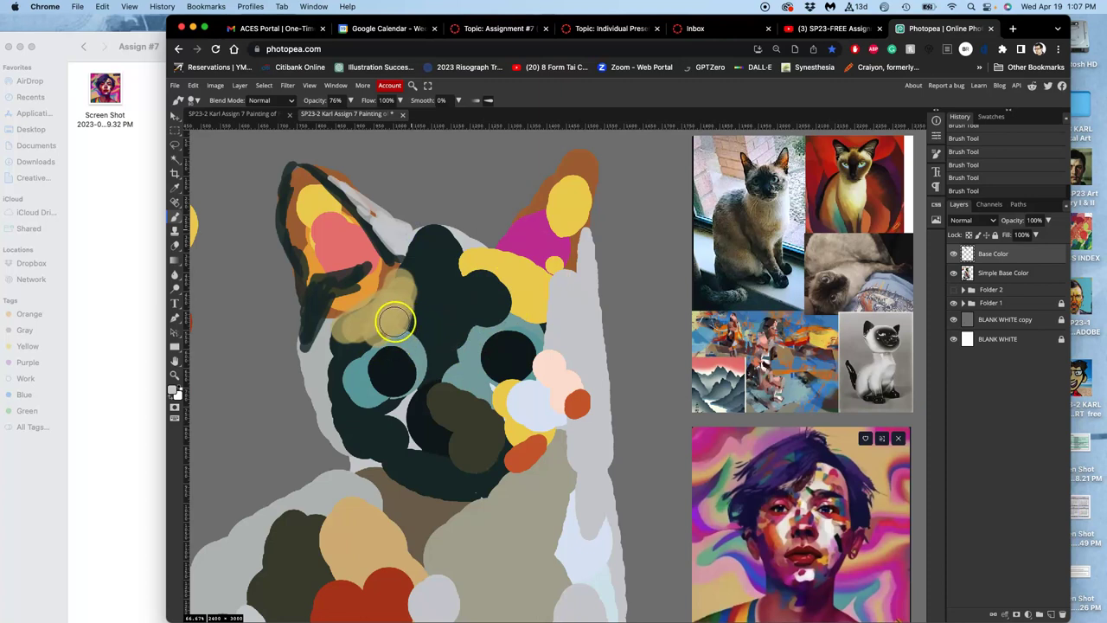
mouse_move(353, 304)
mouse_down()
mouse_move(383, 266)
mouse_move(332, 332)
mouse_move(342, 351)
mouse_move(355, 347)
mouse_move(352, 374)
mouse_move(421, 339)
mouse_up()
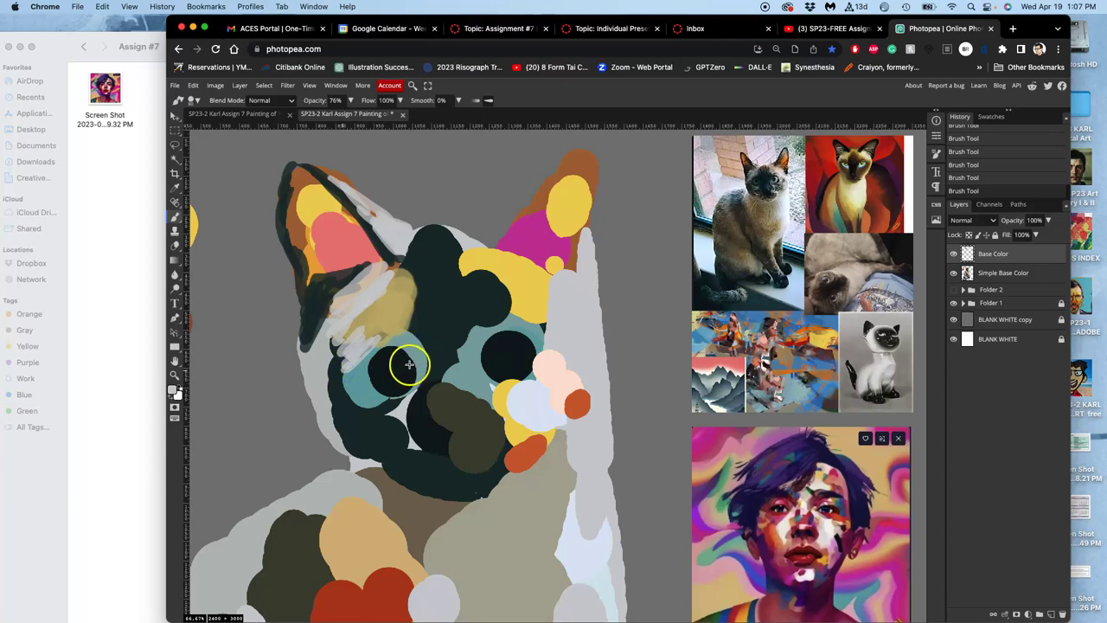
Paint a muted teal swirl in the cat's left pupil and dark strokes around that eye using colours sampled from the canvas
click(422, 361)
alt+click(422, 361)
drag(385, 358, 378, 379)
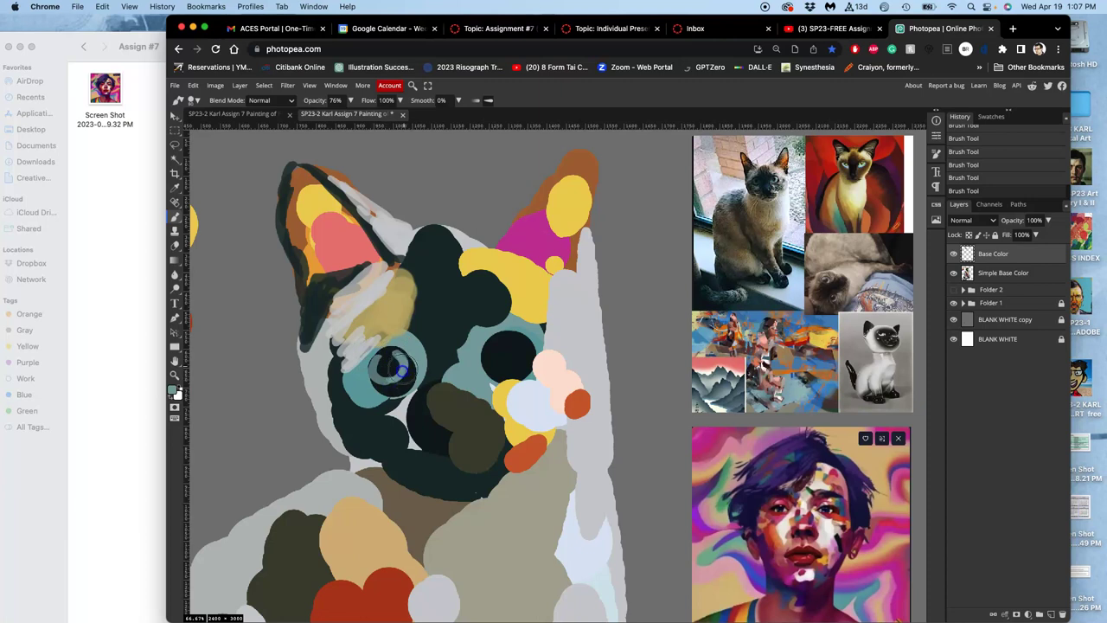
mouse_move(370, 373)
mouse_down()
mouse_move(407, 385)
mouse_move(360, 373)
mouse_up()
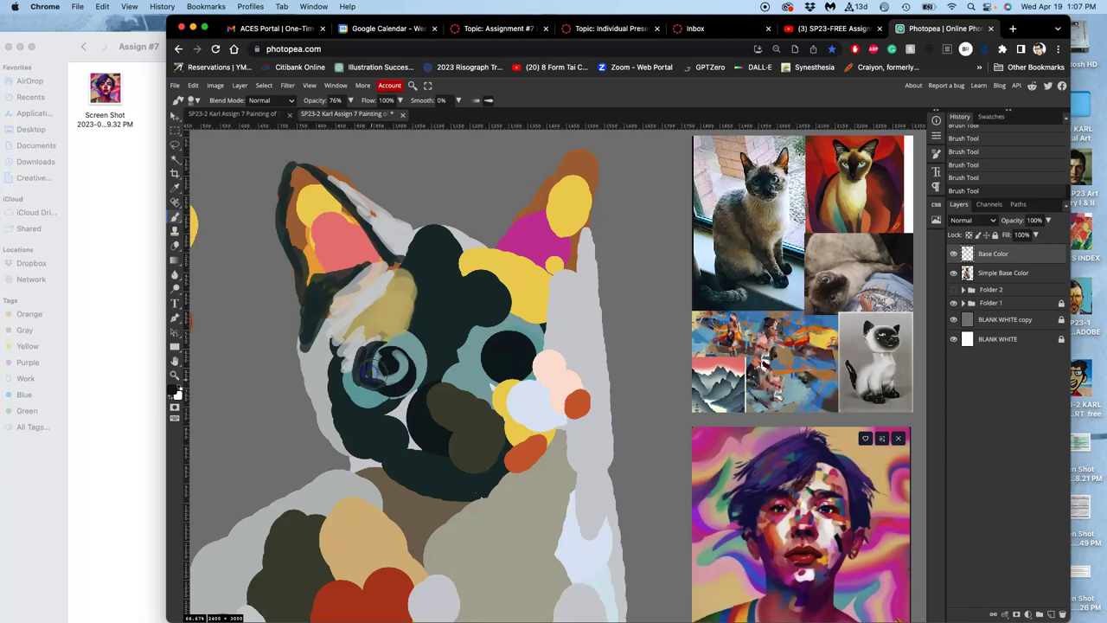
drag(404, 346, 418, 352)
click(570, 374)
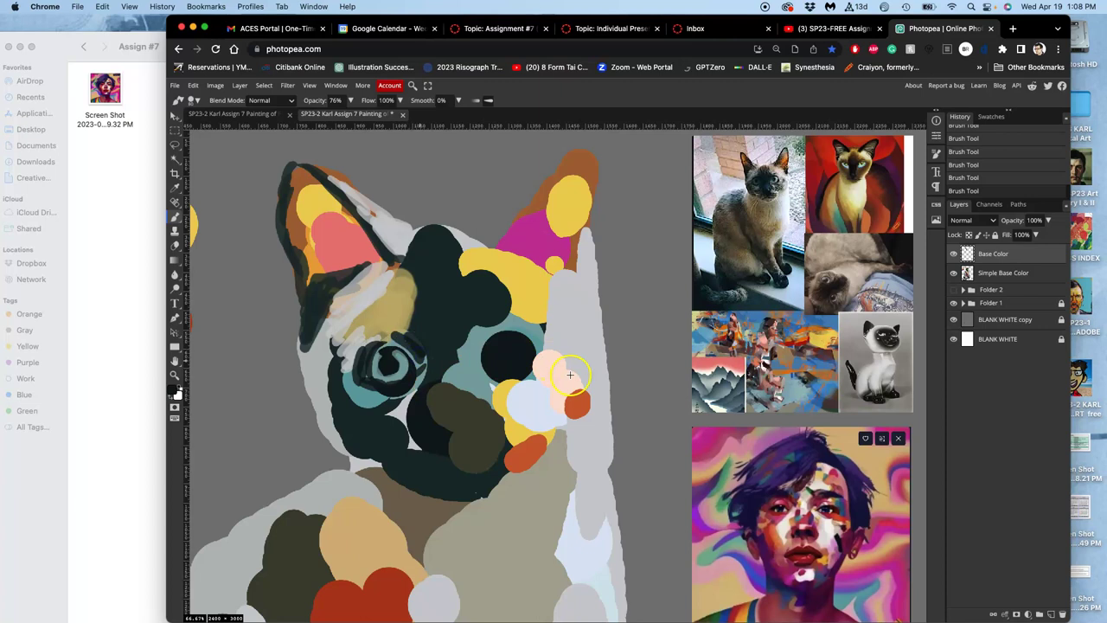
Paint purple, red and green strokes over the forehead and between the eyes with colours sampled from the reference images
mouse_move(444, 334)
mouse_down()
mouse_move(419, 308)
mouse_move(459, 301)
mouse_move(472, 315)
mouse_move(465, 352)
mouse_move(452, 360)
mouse_move(459, 376)
mouse_move(453, 343)
mouse_move(425, 326)
mouse_move(418, 273)
mouse_move(438, 323)
mouse_move(610, 261)
mouse_move(570, 289)
mouse_move(425, 322)
mouse_up()
alt+click(777, 514)
alt+click(841, 221)
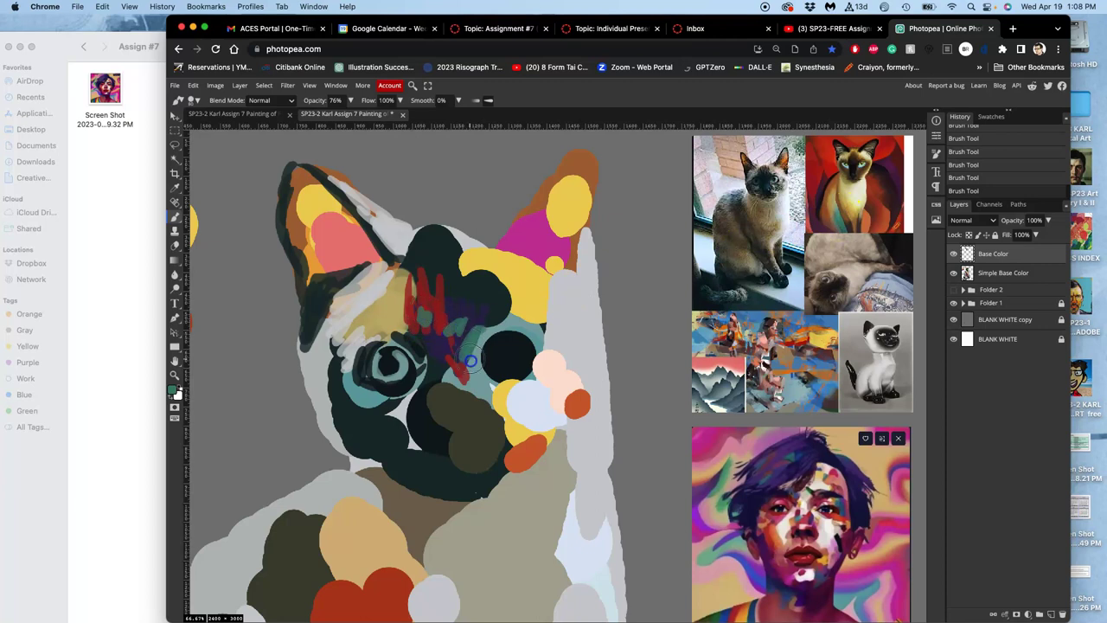
Refine the left eye with green strokes around it, dark purple beneath it and a pale highlight in the pupil
mouse_move(416, 366)
mouse_down()
mouse_move(367, 363)
mouse_move(390, 379)
mouse_move(455, 359)
mouse_move(530, 382)
mouse_move(379, 361)
mouse_up()
mouse_move(386, 408)
mouse_down()
mouse_move(383, 459)
mouse_move(472, 424)
mouse_move(476, 388)
mouse_move(464, 354)
mouse_move(396, 389)
mouse_move(406, 396)
mouse_move(386, 392)
mouse_up()
alt+click(761, 499)
click(369, 399)
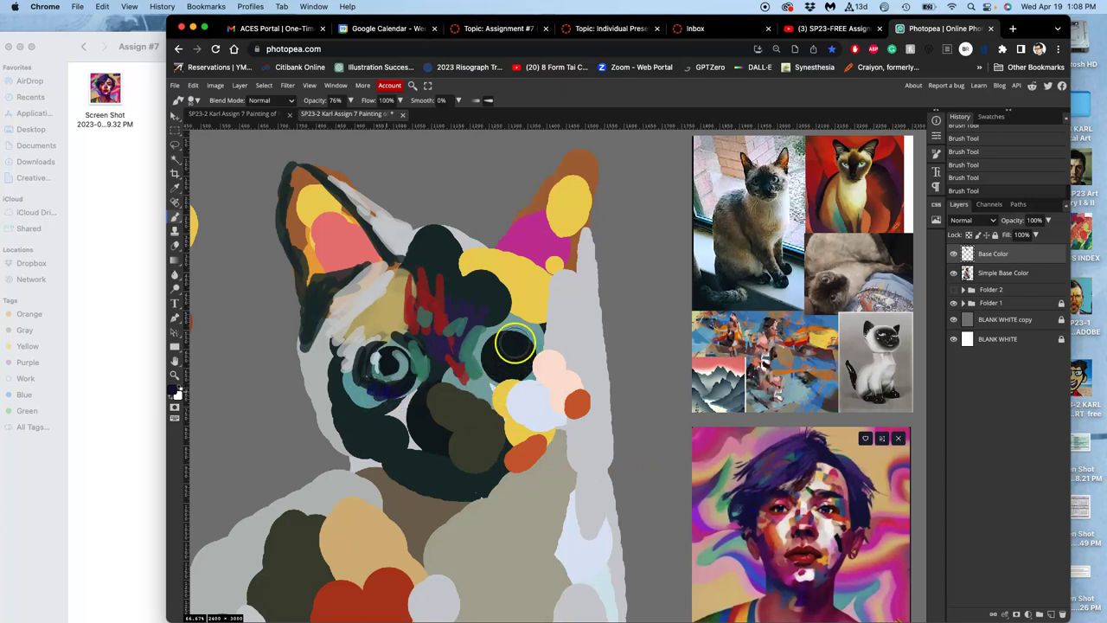
Paint dark purple strokes inside the magenta area of the right ear and up the centre of the forehead
mouse_move(533, 275)
mouse_down()
mouse_move(536, 235)
mouse_move(545, 245)
mouse_move(539, 227)
mouse_move(526, 232)
mouse_up()
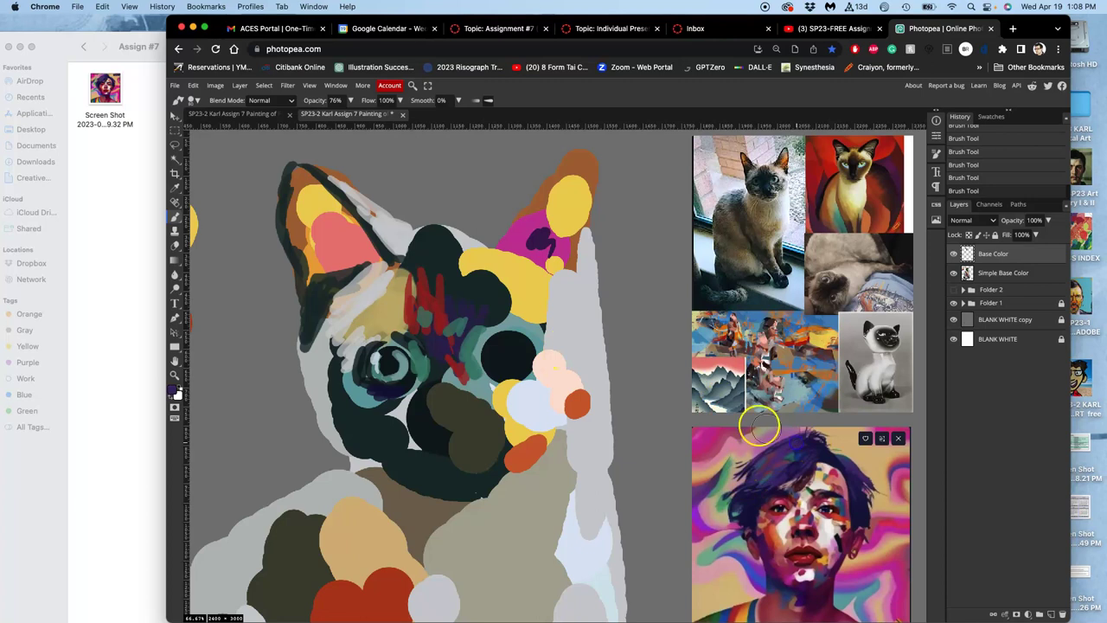
drag(524, 235, 551, 258)
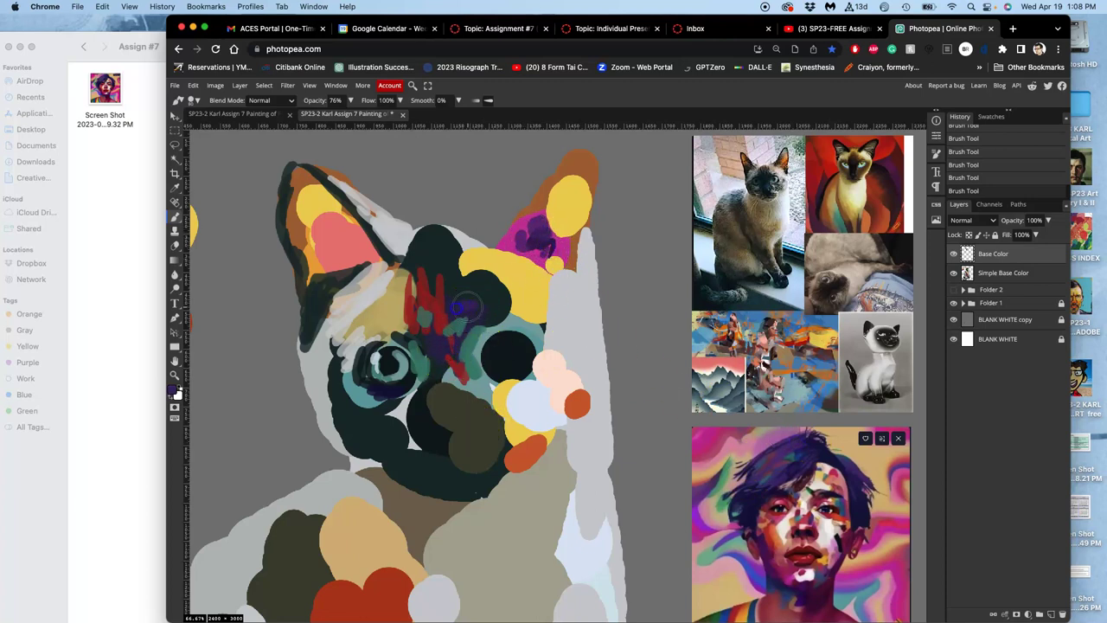
drag(445, 277, 424, 248)
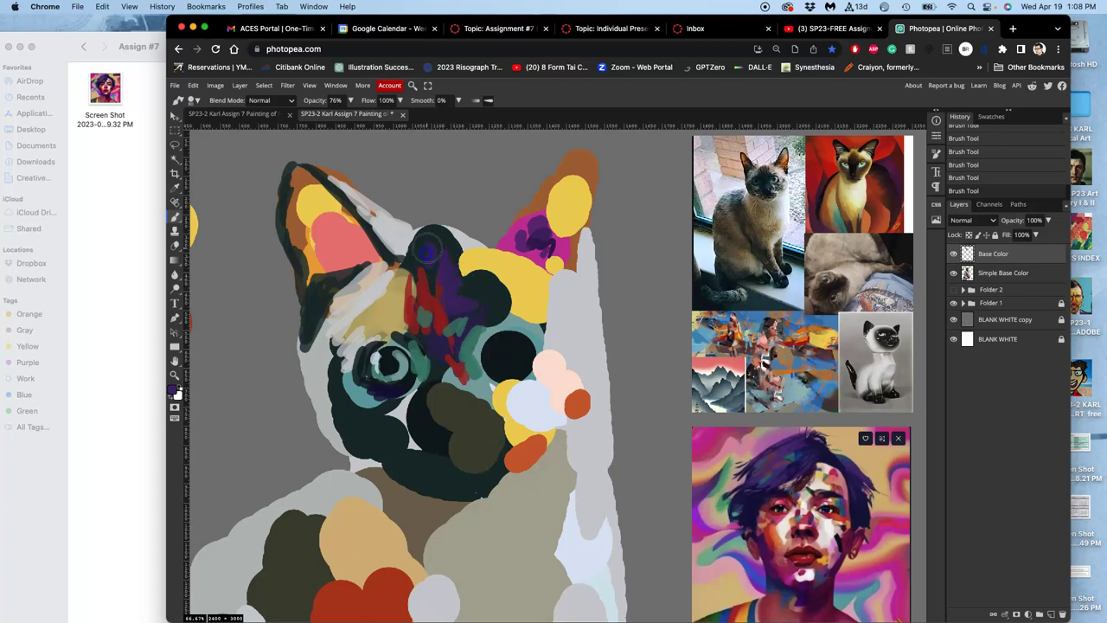
Fill the centre of the forehead with more vertical dark red strokes sampled from the existing red
mouse_move(420, 314)
mouse_down()
mouse_move(423, 265)
mouse_move(429, 280)
mouse_move(435, 255)
mouse_move(452, 282)
mouse_move(435, 302)
mouse_move(452, 270)
mouse_move(434, 273)
mouse_move(430, 258)
mouse_move(402, 296)
mouse_up()
alt+click(435, 301)
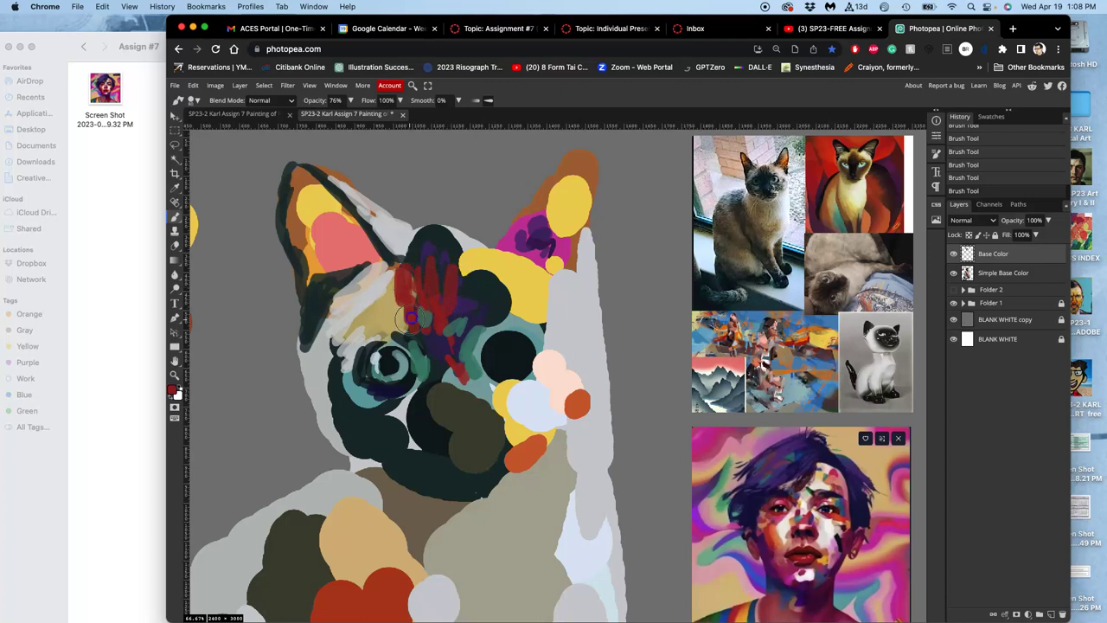
drag(457, 258, 460, 300)
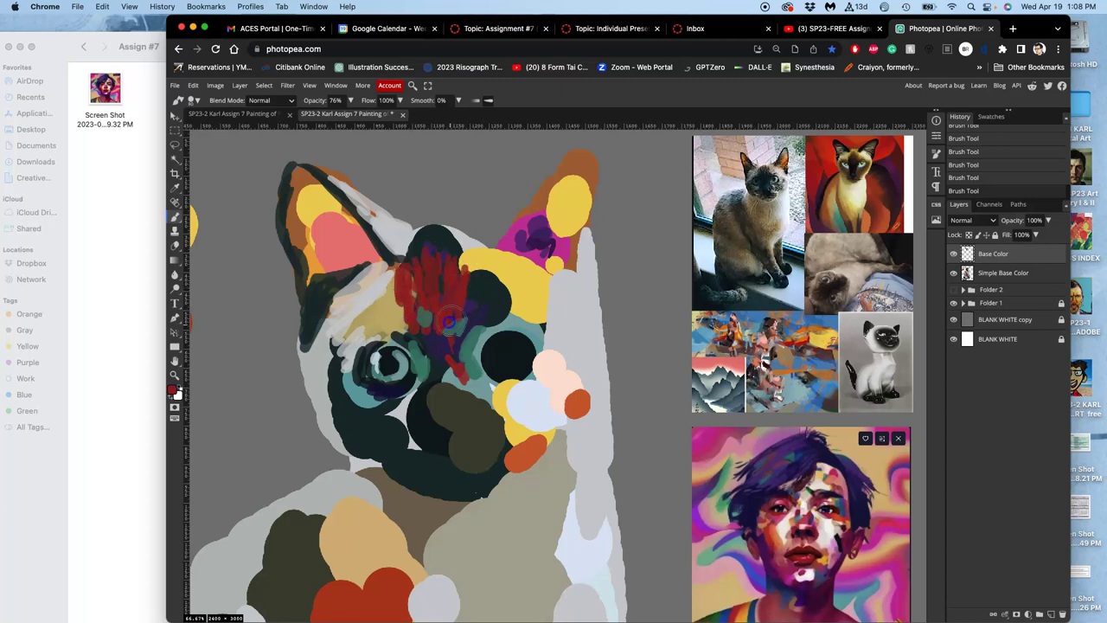
Examine the brushwork around the right eye, forehead, left ear and brow close up
scroll(476, 246, up, 6)
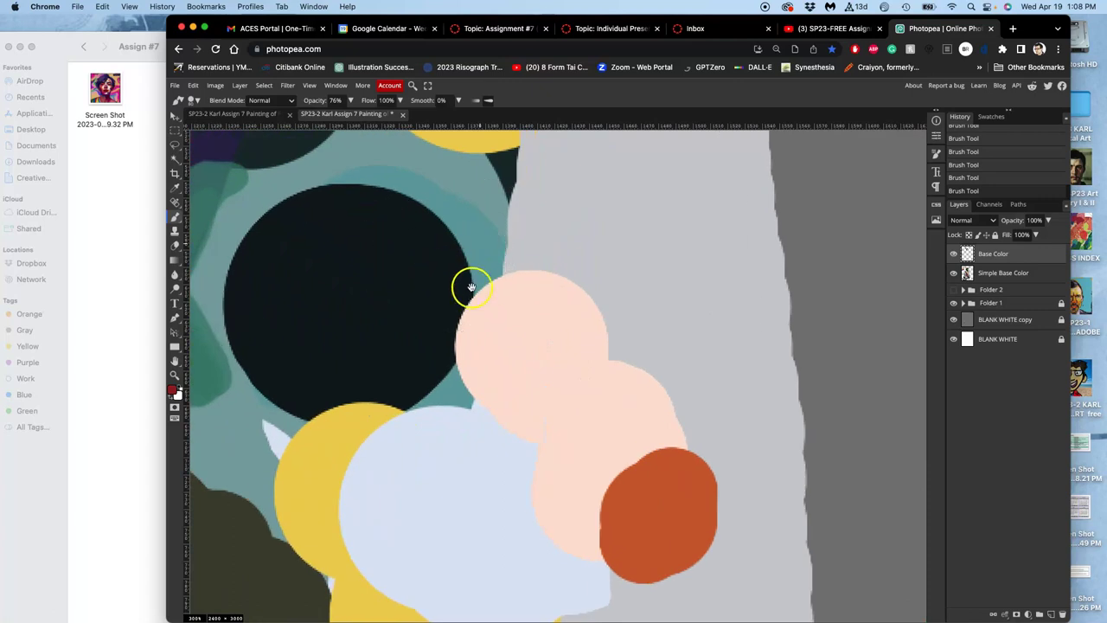
drag(389, 320, 615, 482)
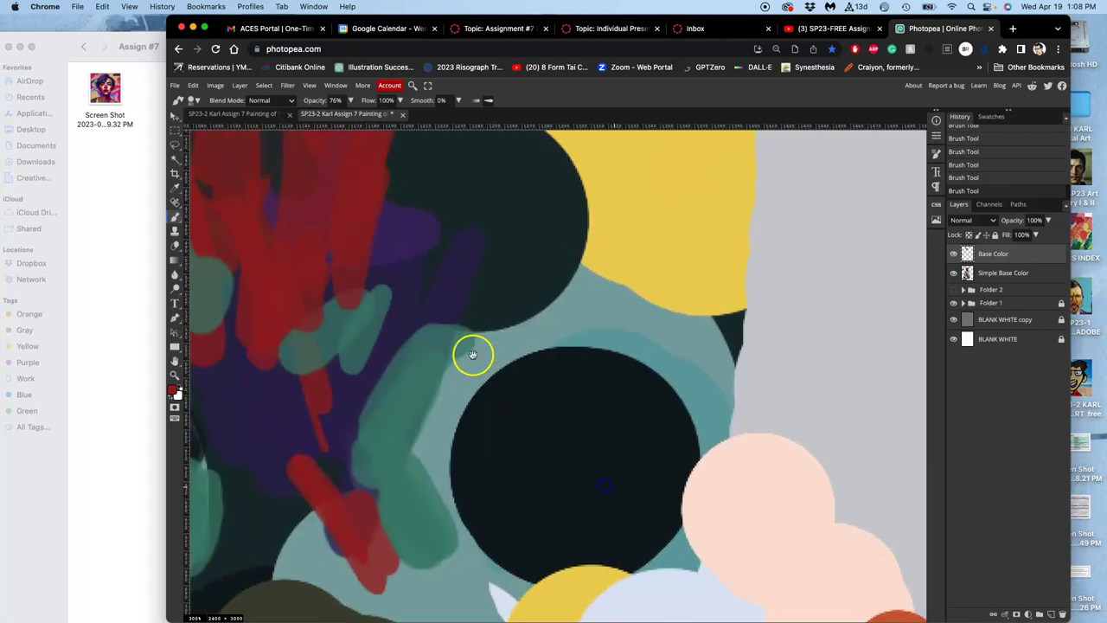
scroll(473, 355, up, 3)
scroll(473, 355, left, 8)
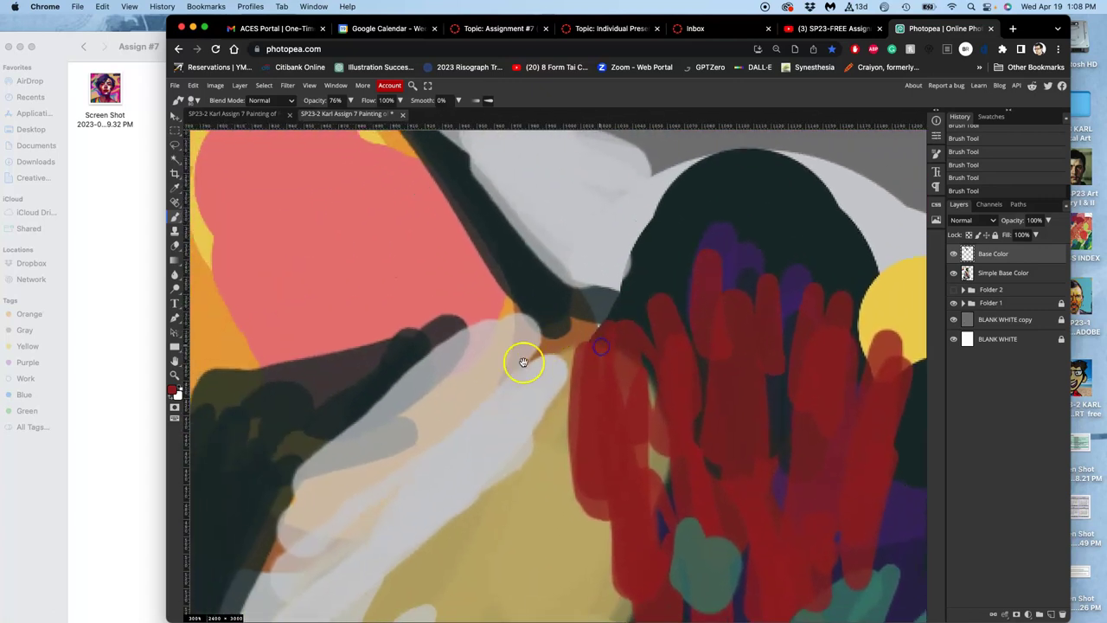
scroll(523, 362, down, 5)
scroll(523, 361, left, 3)
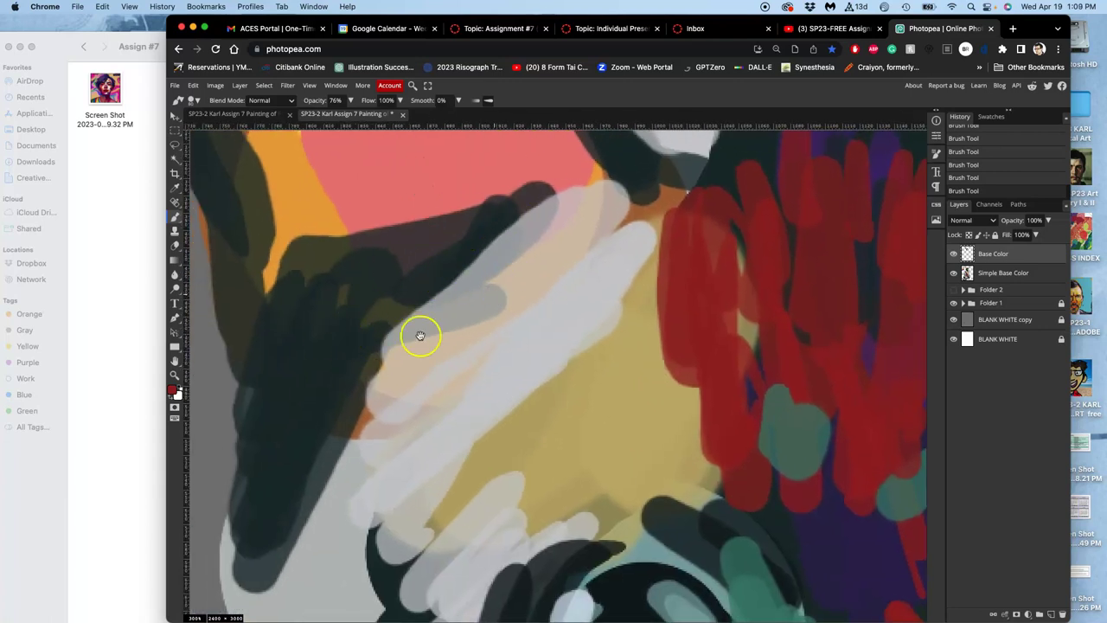
scroll(527, 292, down, 6)
mouse_move(607, 345)
mouse_down()
mouse_move(484, 263)
mouse_move(507, 285)
mouse_move(507, 311)
mouse_up()
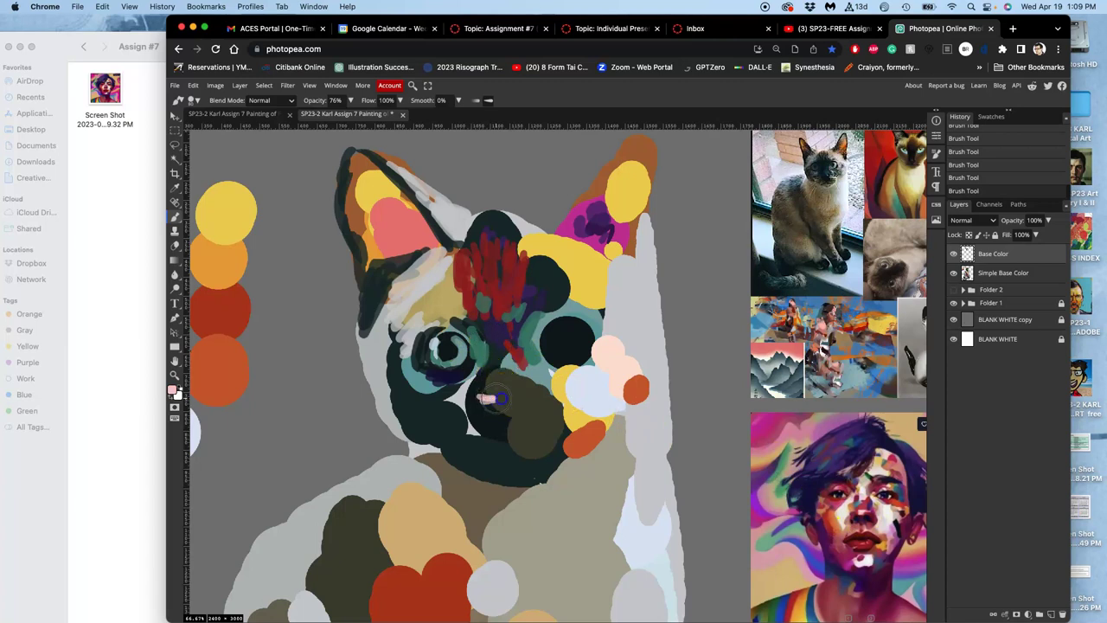
Paint pale pink strokes across the cat's nose and sampled green strokes below the left eye
mouse_move(500, 400)
mouse_down()
mouse_move(517, 404)
mouse_move(470, 398)
mouse_up()
alt+click(487, 353)
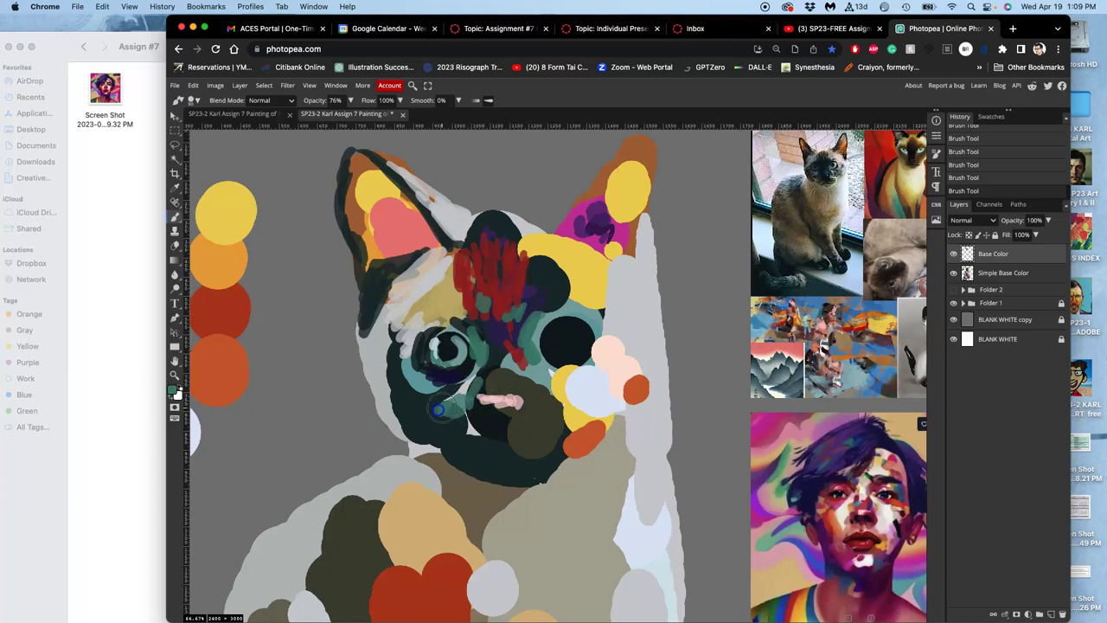
Paint tan and yellow strokes down the left side of the brow and below the left eye, plus tan strokes along the chin
alt+click(443, 301)
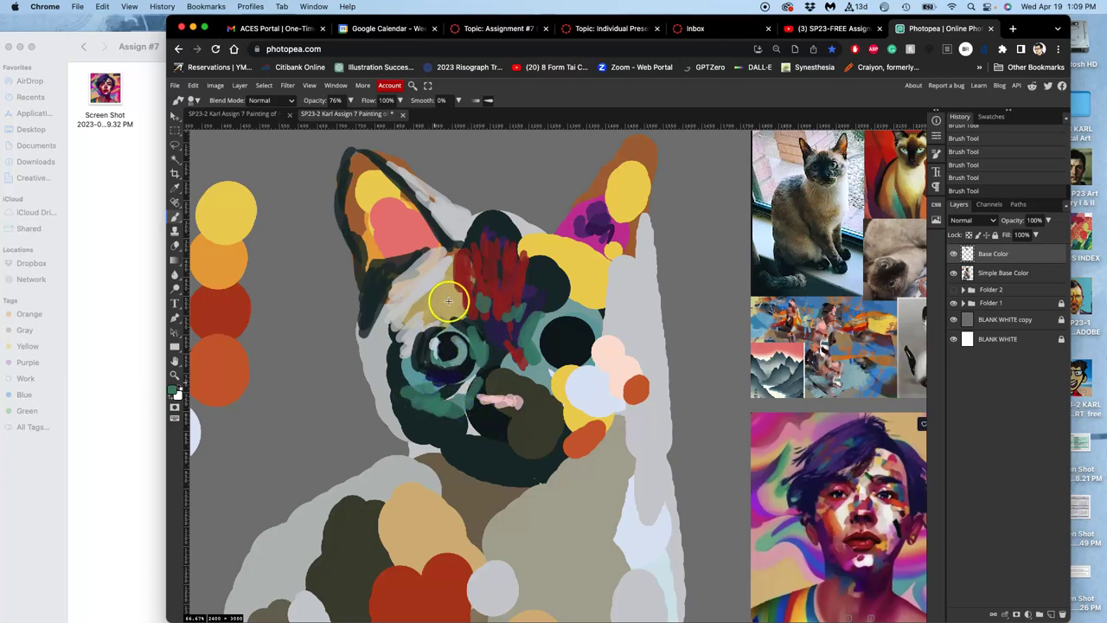
drag(389, 285, 382, 299)
drag(389, 312, 379, 340)
drag(394, 341, 390, 351)
alt+click(590, 273)
mouse_move(388, 311)
mouse_down()
mouse_move(383, 367)
mouse_move(405, 327)
mouse_move(386, 346)
mouse_move(385, 336)
mouse_move(389, 305)
mouse_up()
drag(434, 400, 443, 399)
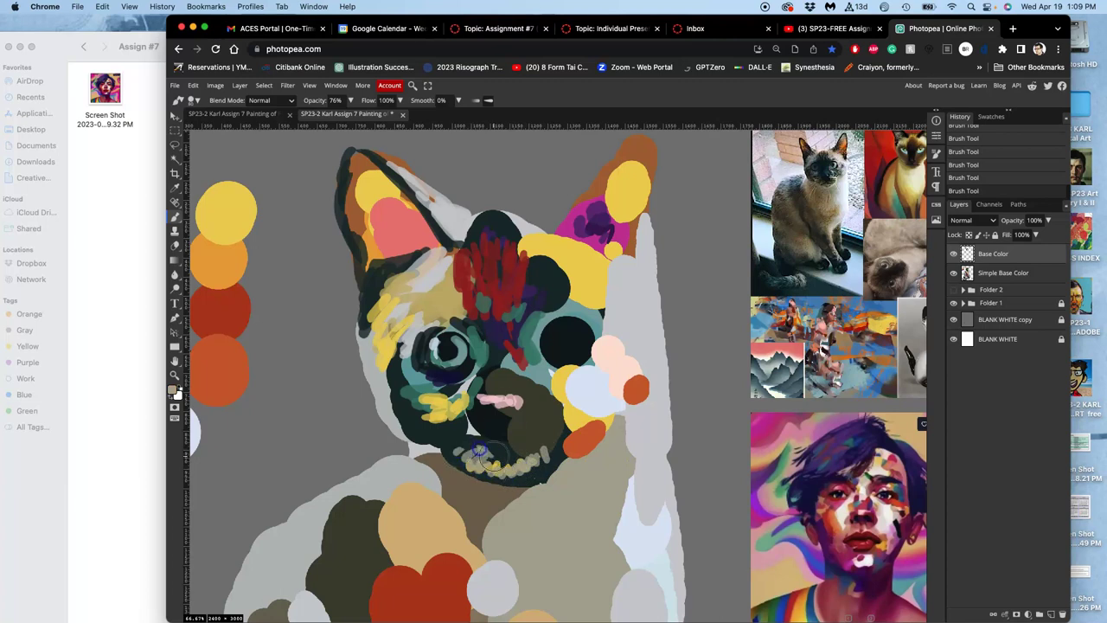
Sample the teal green near the right eye and paint short strokes on the bridge of the nose
alt+click(530, 344)
click(504, 387)
drag(510, 373, 497, 385)
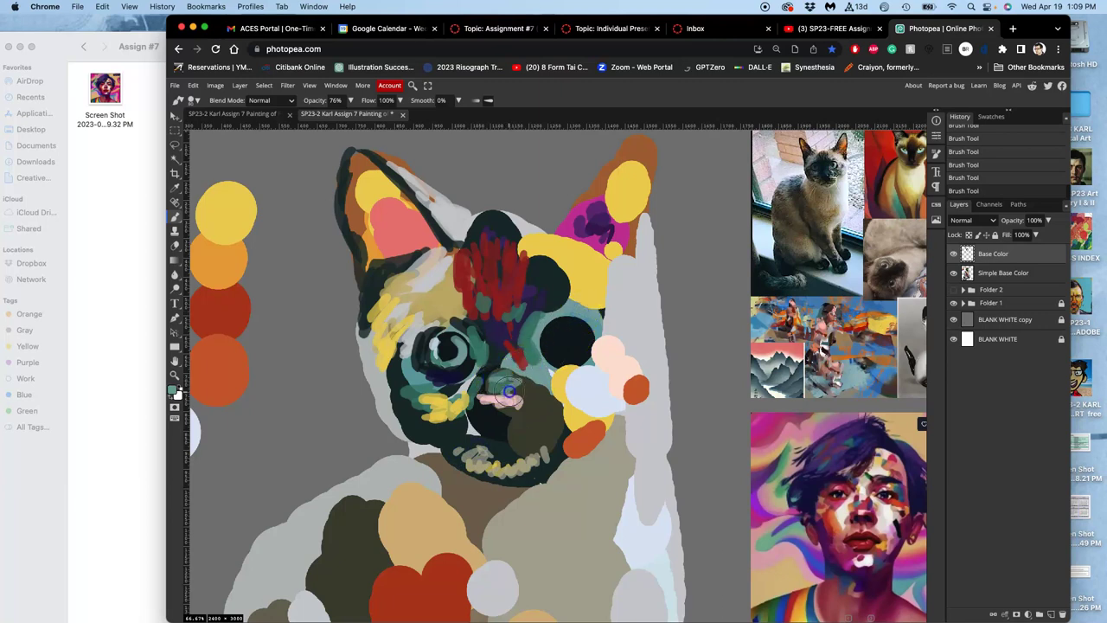
Paint a light grey curved highlight around the right pupil with a colour sampled from the left eye
alt+click(435, 343)
mouse_move(589, 331)
mouse_down()
mouse_move(568, 329)
mouse_move(582, 334)
mouse_up()
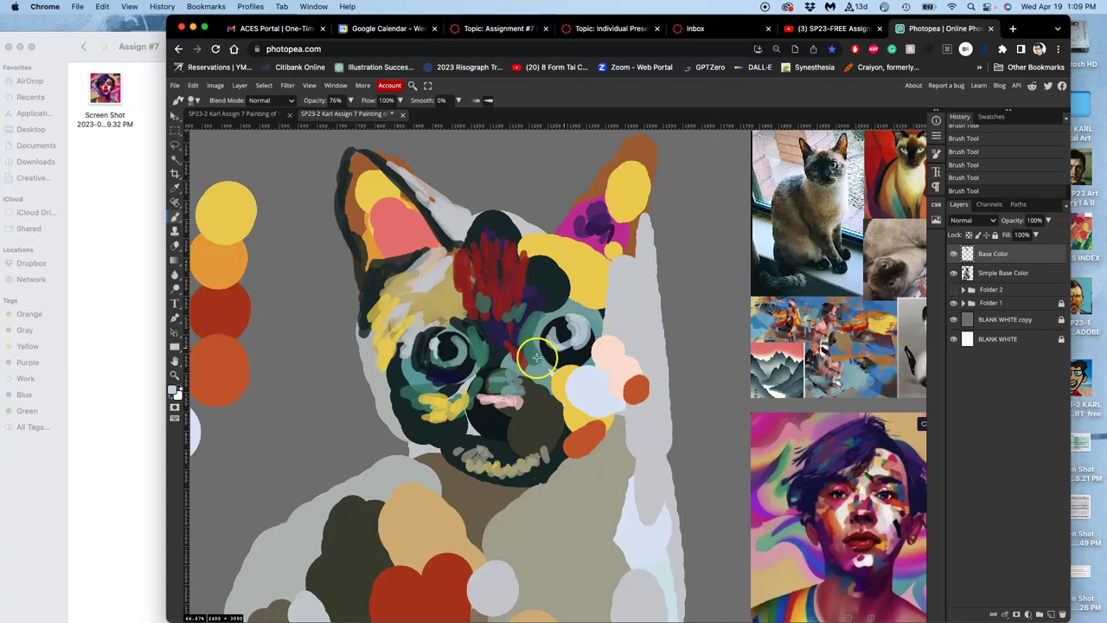
click(562, 347)
drag(562, 347, 568, 343)
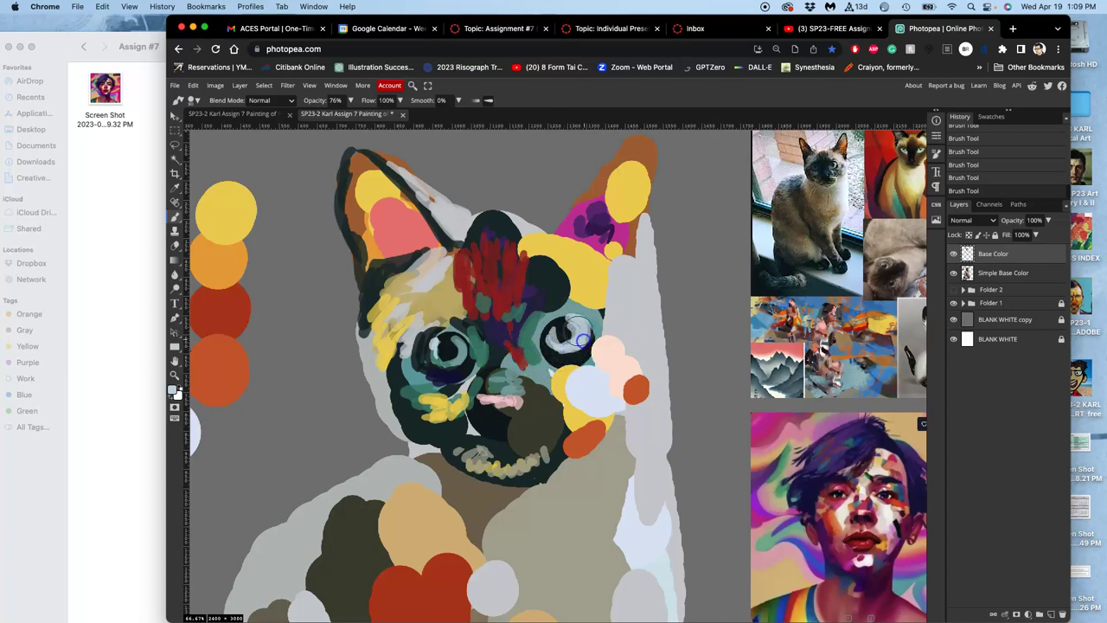
Paint muted tan strokes below the right eye and over the pale peach patch beside it
alt+click(585, 287)
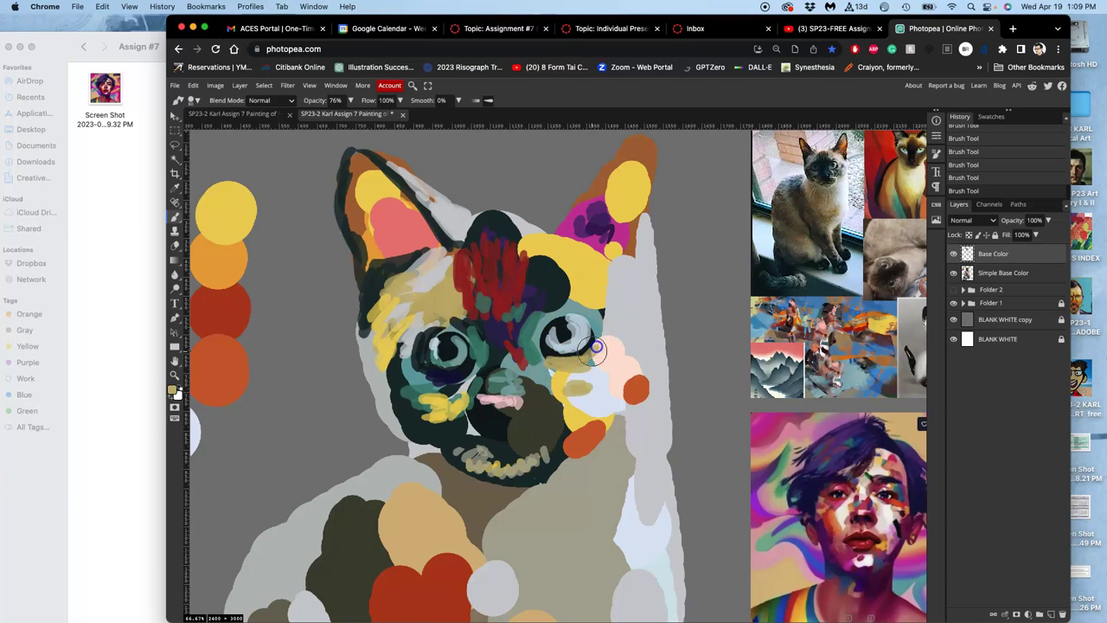
drag(618, 336, 612, 364)
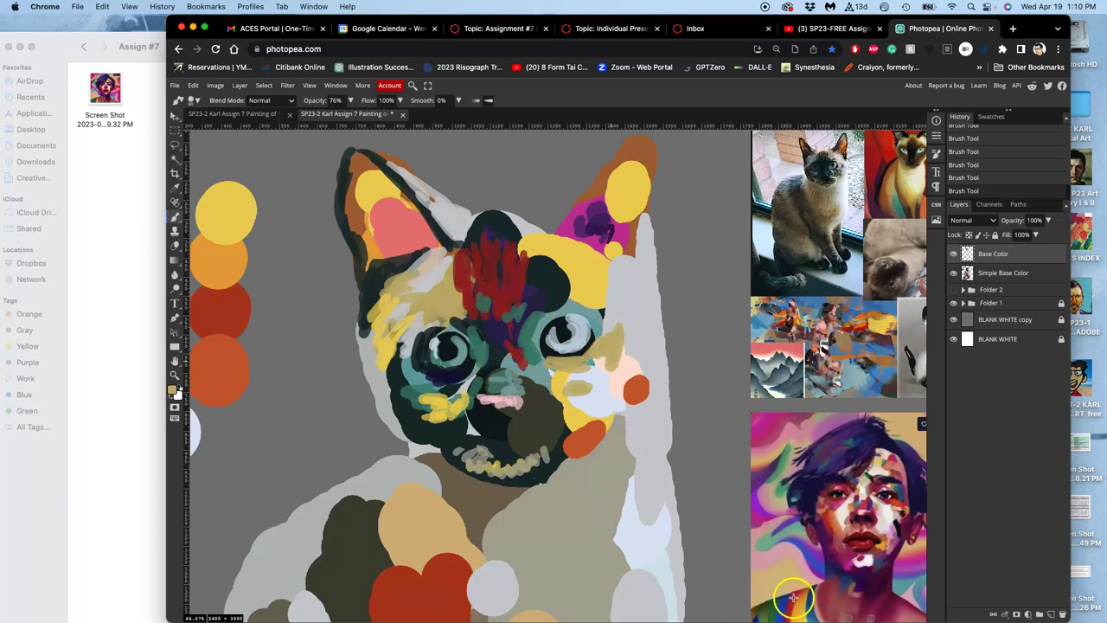
Paint orange strokes on the cheek below the right eye and dark blue strokes there and down the nose bridge
mouse_move(589, 362)
mouse_down()
mouse_move(603, 394)
mouse_move(573, 401)
mouse_move(554, 367)
mouse_up()
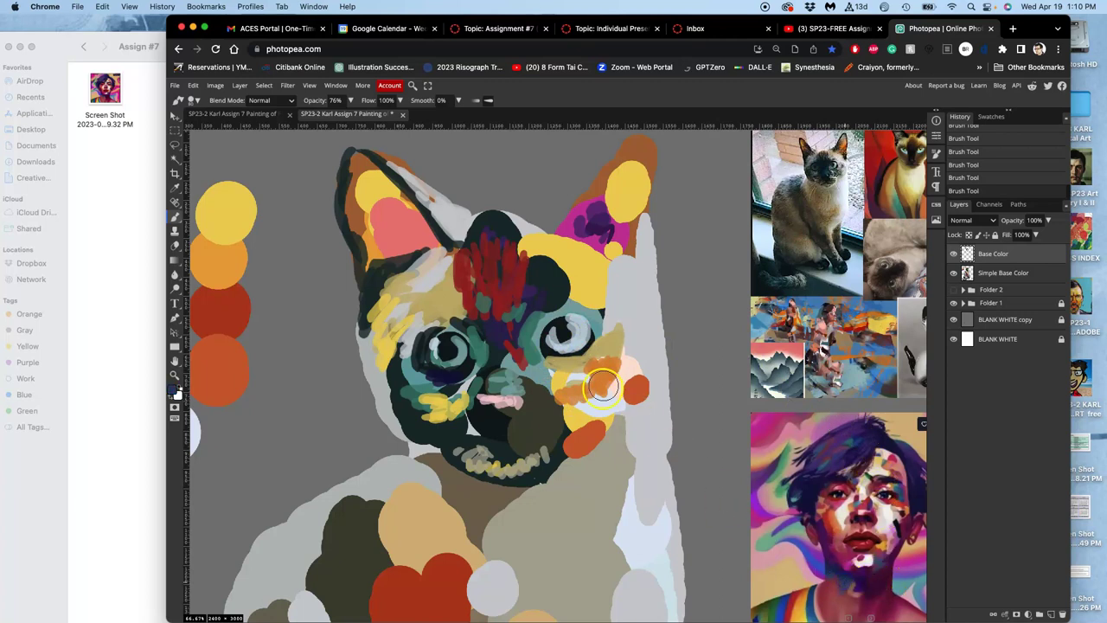
drag(569, 379, 609, 345)
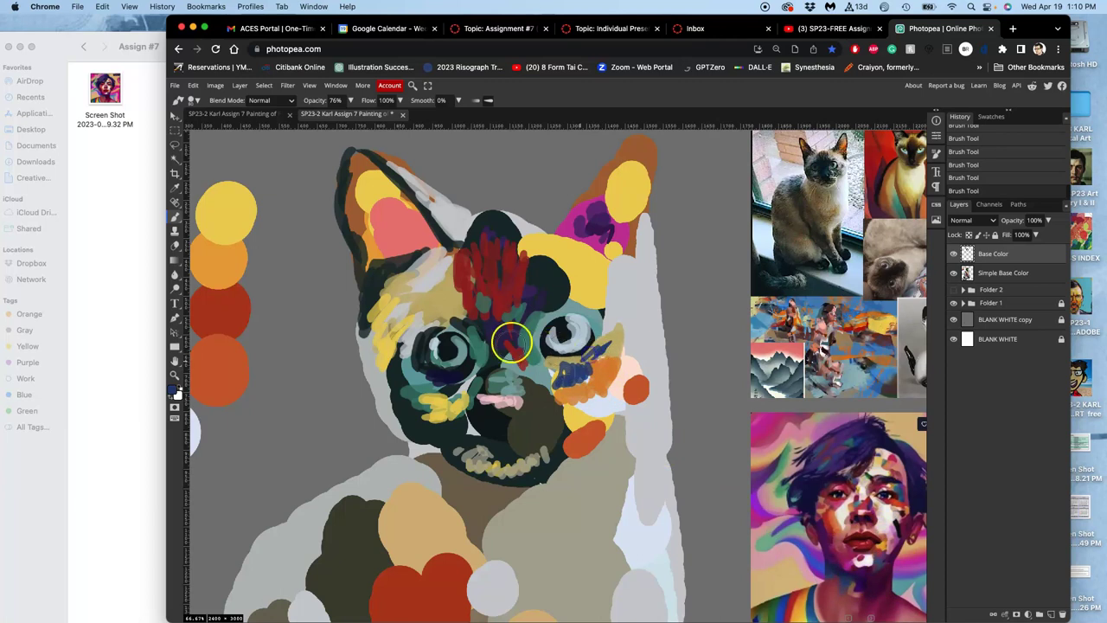
drag(524, 353, 524, 358)
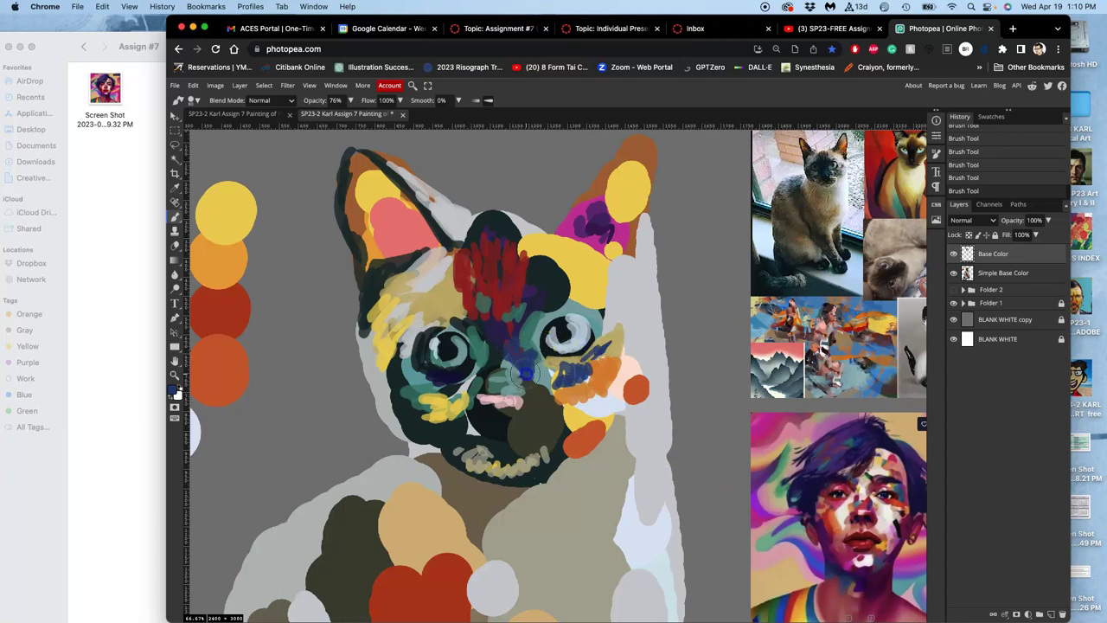
drag(527, 389, 516, 391)
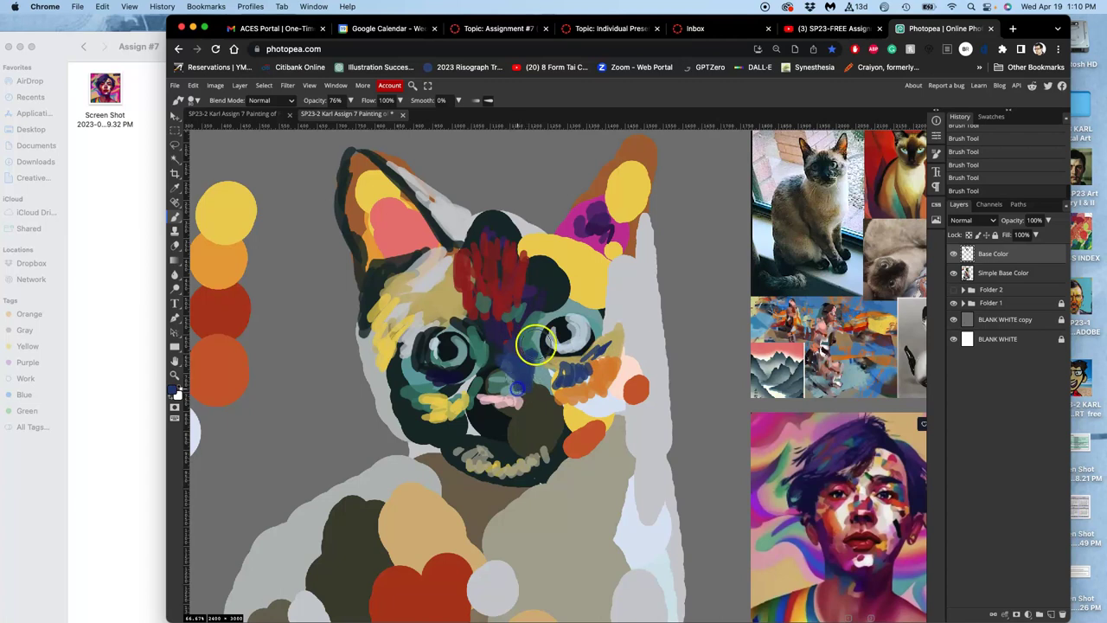
Paint purple sampled from the right ear over the nose bridge, with dusty pink dabs and purple touches around the nose
alt+click(586, 237)
drag(508, 351, 499, 364)
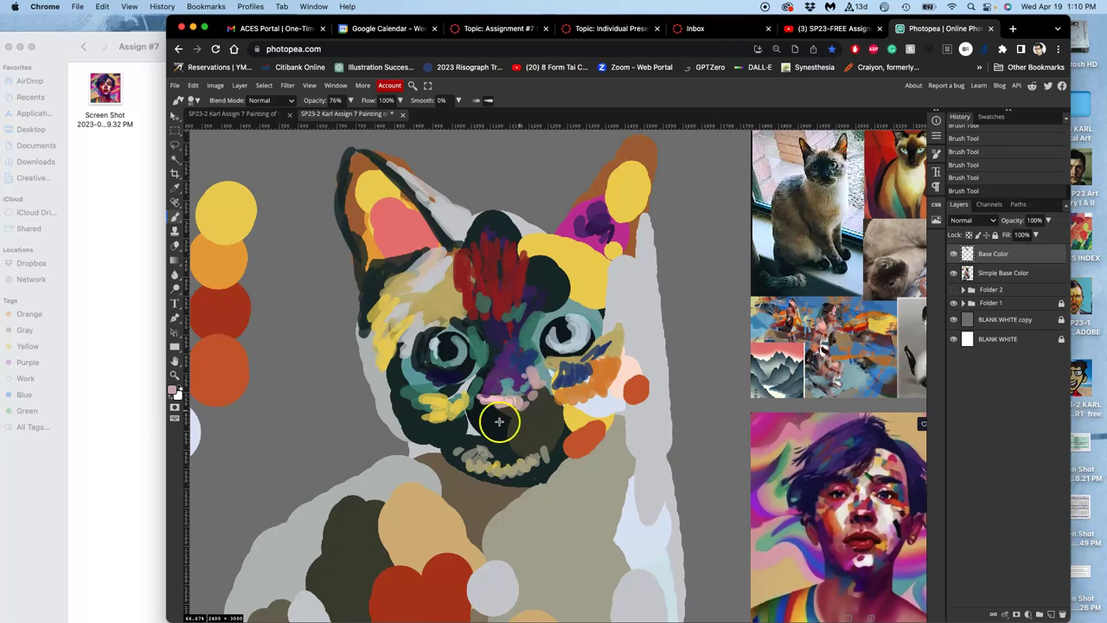
click(524, 406)
alt+click(519, 299)
click(525, 290)
Paint light grey slanted strokes across the lower left cheek beside the mouth
click(458, 406)
alt+click(480, 433)
mouse_move(445, 425)
mouse_down()
mouse_move(435, 450)
mouse_move(450, 416)
mouse_move(471, 431)
mouse_move(429, 467)
mouse_up()
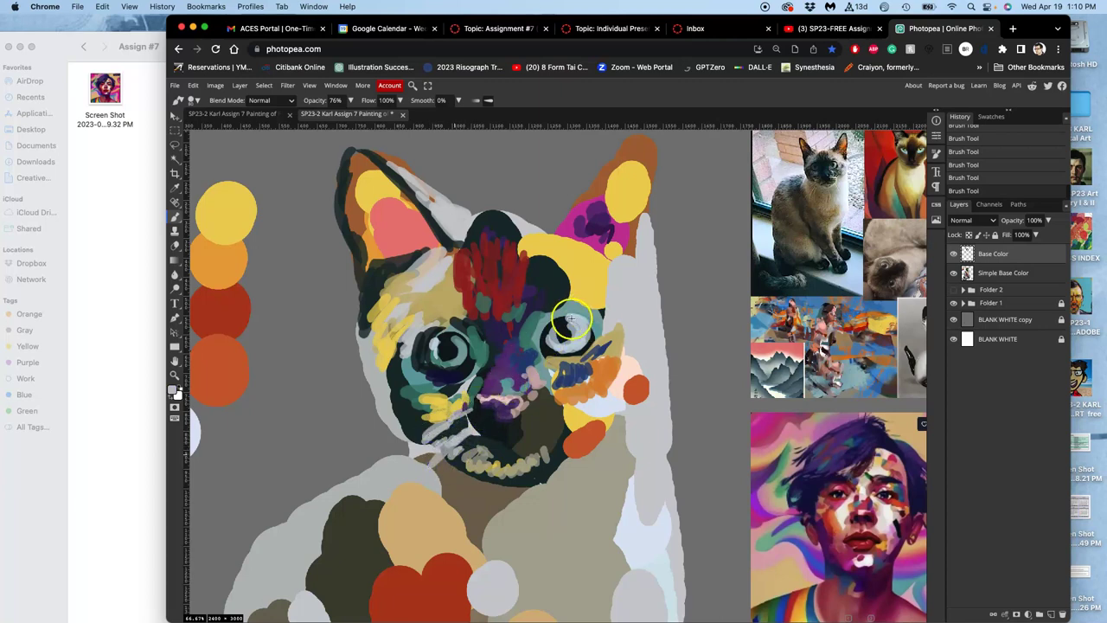
Rework the rims of both eyes with muted grey-green strokes and a near-black sampled from the muzzle
drag(466, 342, 449, 333)
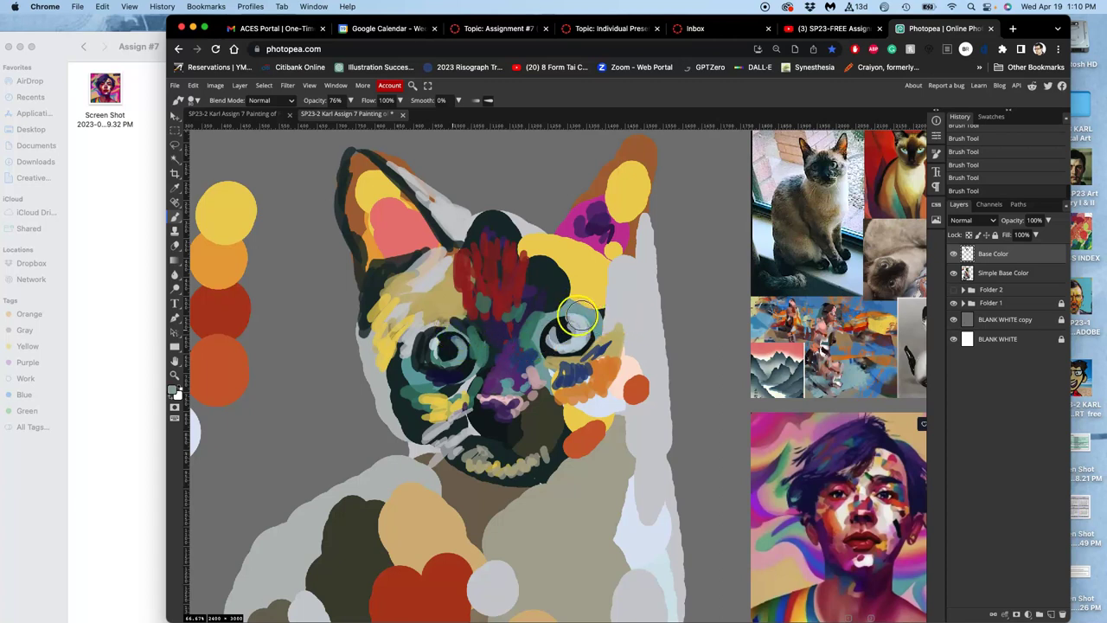
mouse_move(587, 317)
mouse_down()
mouse_move(567, 318)
mouse_move(587, 342)
mouse_up()
alt+click(497, 420)
drag(473, 364, 467, 364)
mouse_move(599, 347)
mouse_down()
mouse_move(587, 325)
mouse_move(575, 349)
mouse_up()
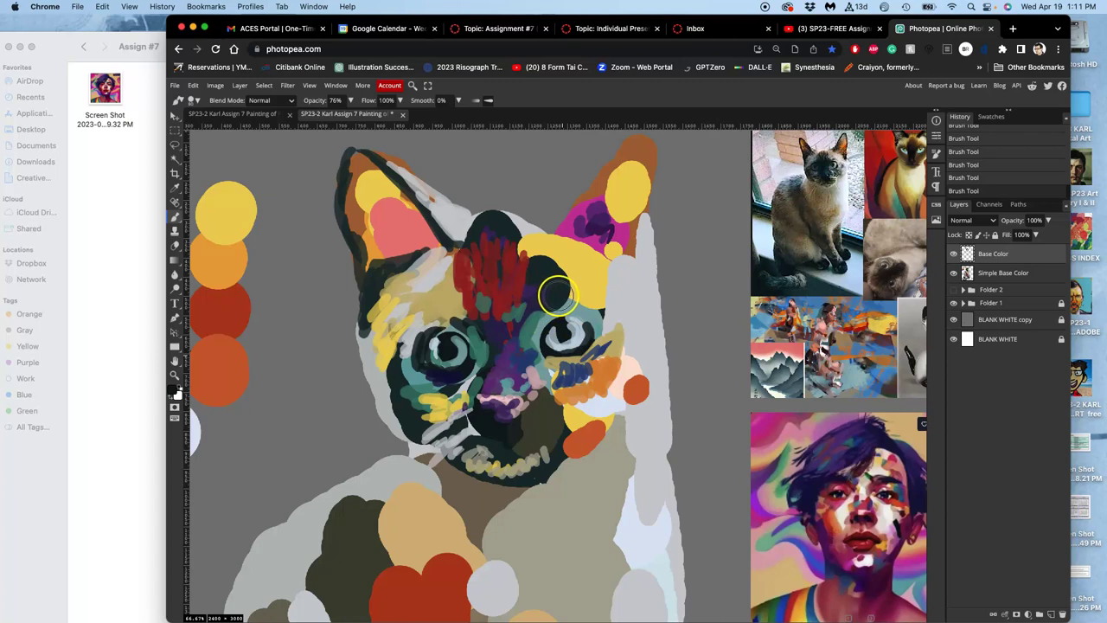
Paint feathered black strokes above the right eye and up over the dark patches on top of the forehead
drag(574, 293, 597, 303)
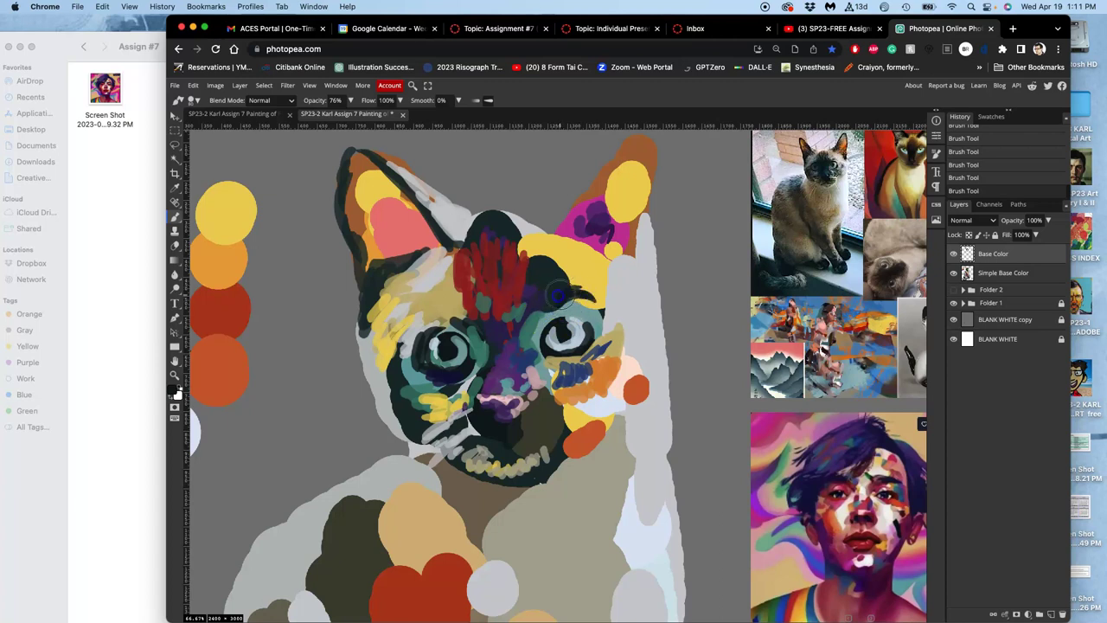
drag(536, 270, 516, 240)
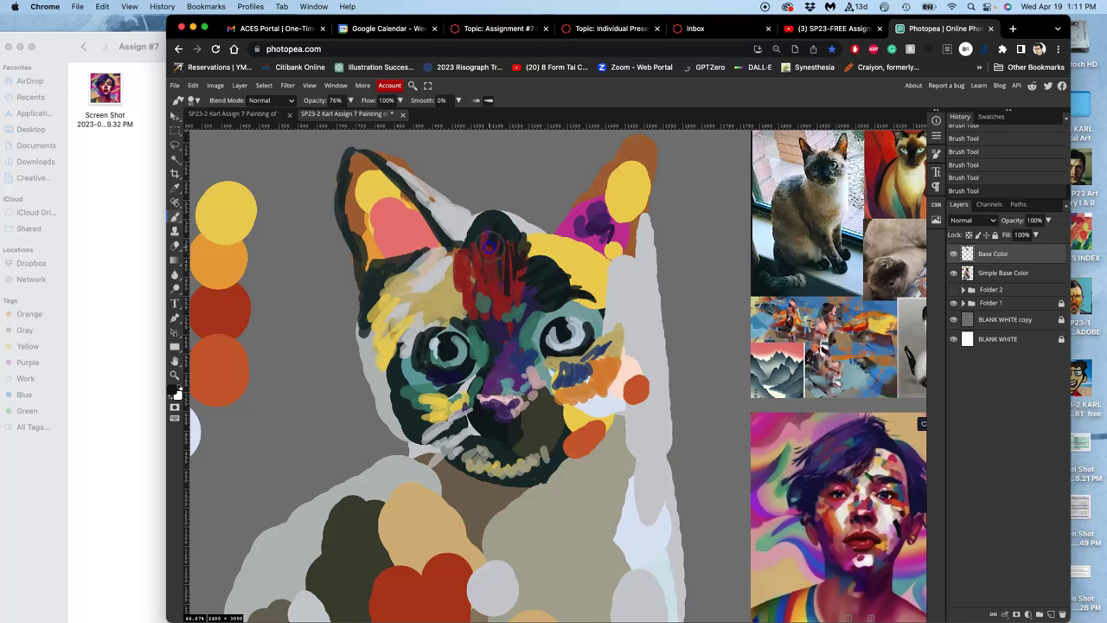
drag(522, 252, 541, 234)
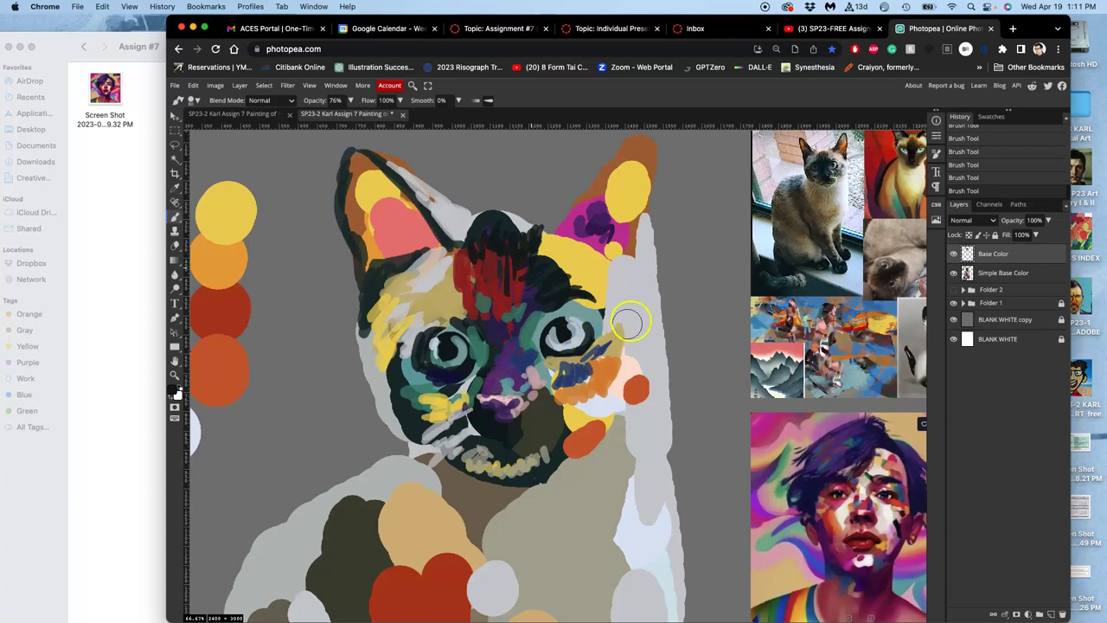
Repaint the right eye's dark outline and pupil in black and sample the pale teal from the left eye
mouse_move(598, 350)
mouse_down()
mouse_move(566, 347)
mouse_move(590, 339)
mouse_move(563, 325)
mouse_up()
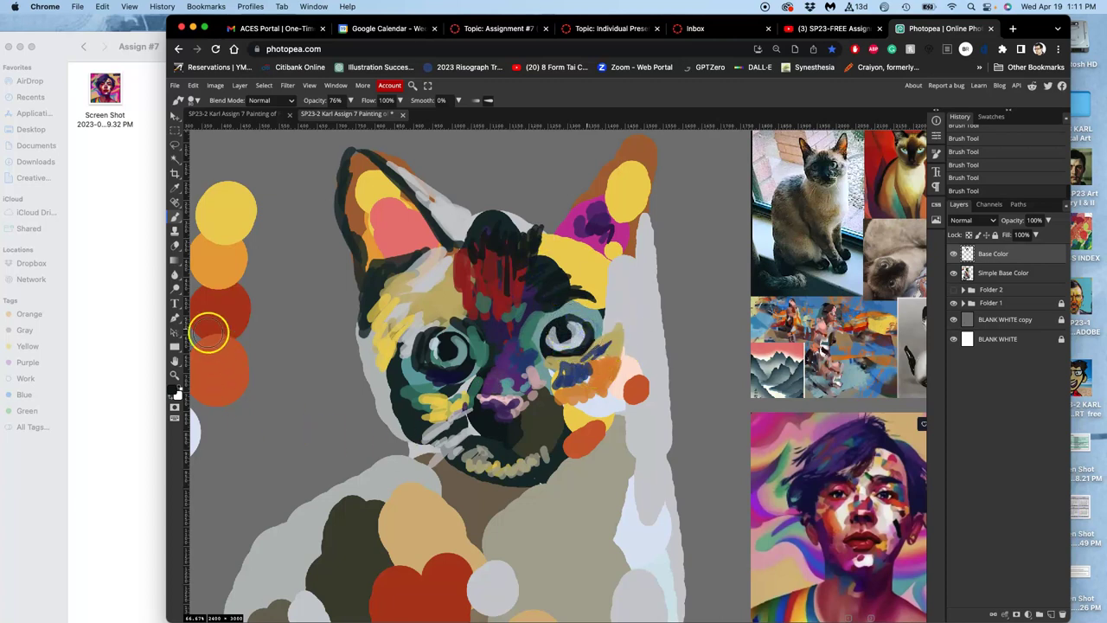
drag(601, 351, 575, 337)
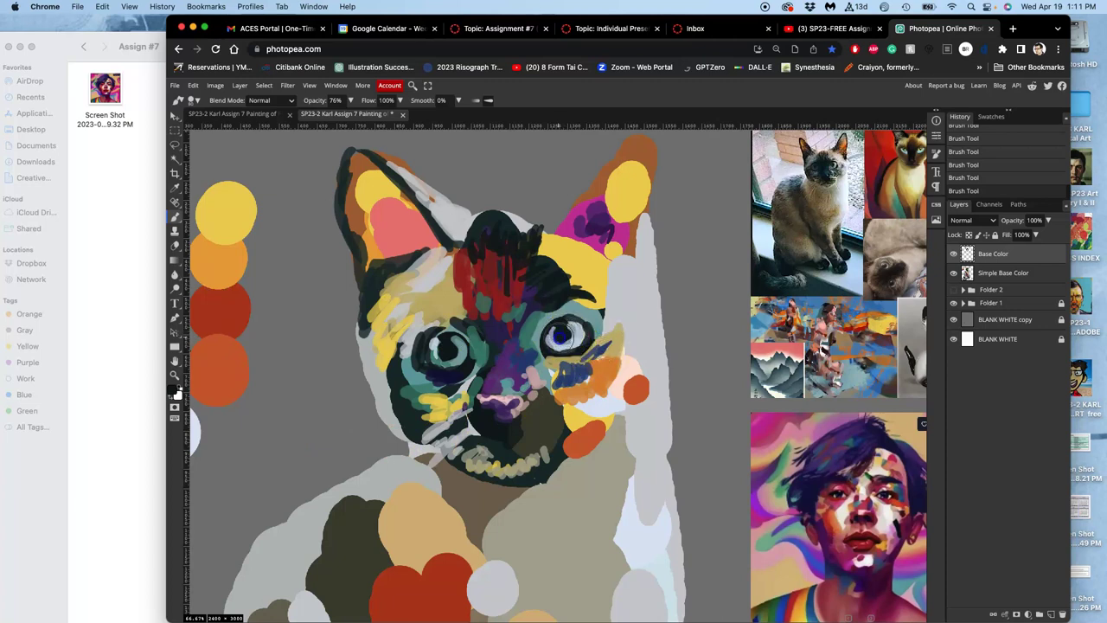
alt+click(437, 344)
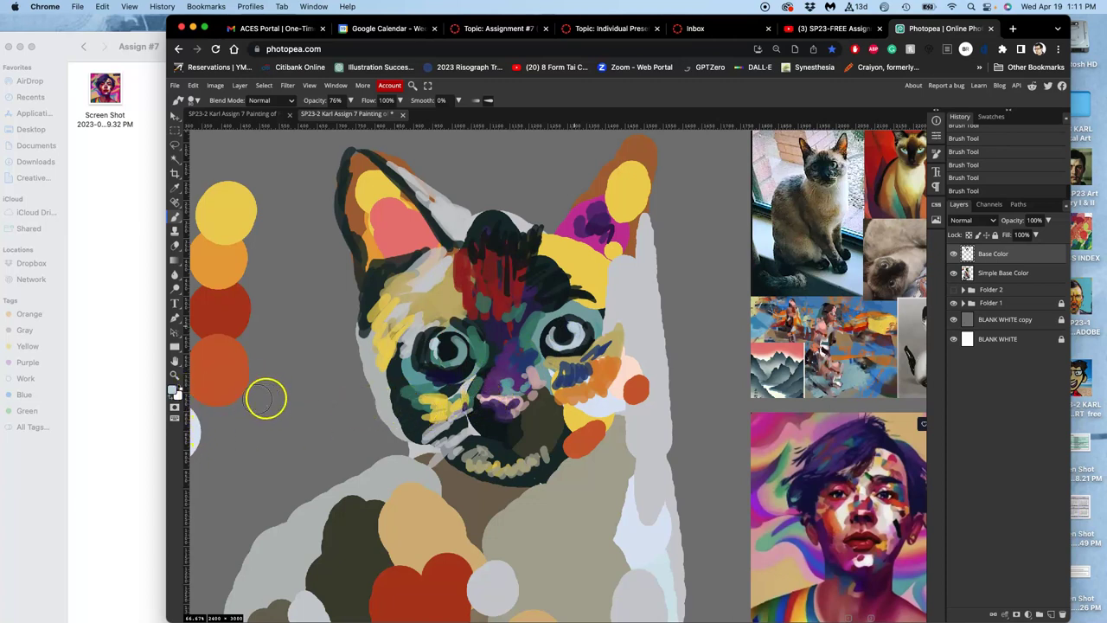
Try strokes of the dark green sampled beside the left eye in the right iris and undo them
alt+click(482, 352)
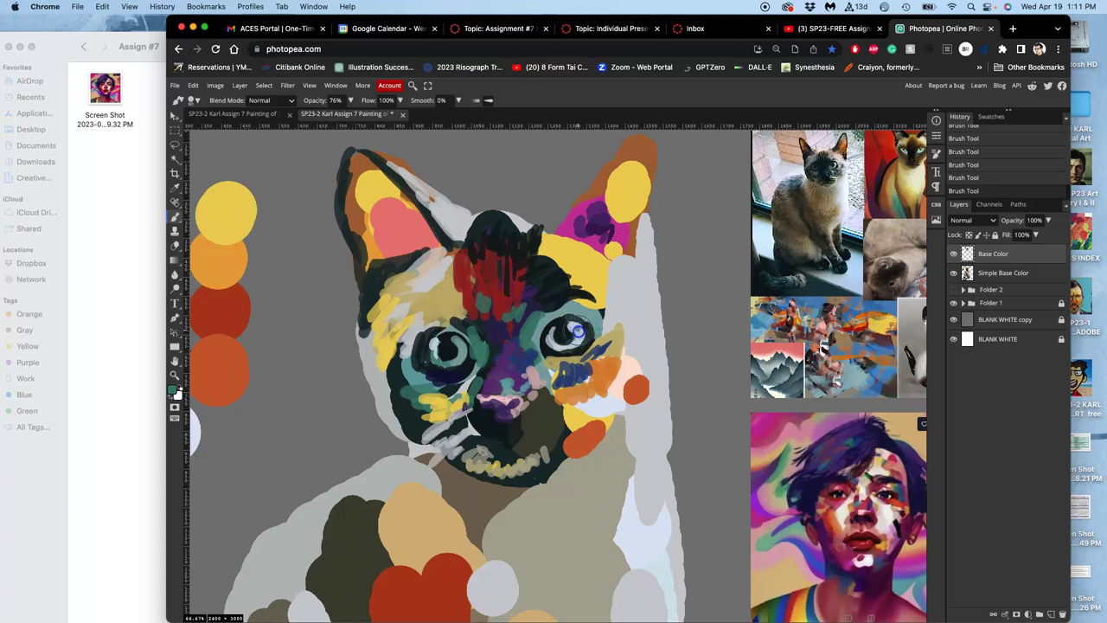
key(super+z)
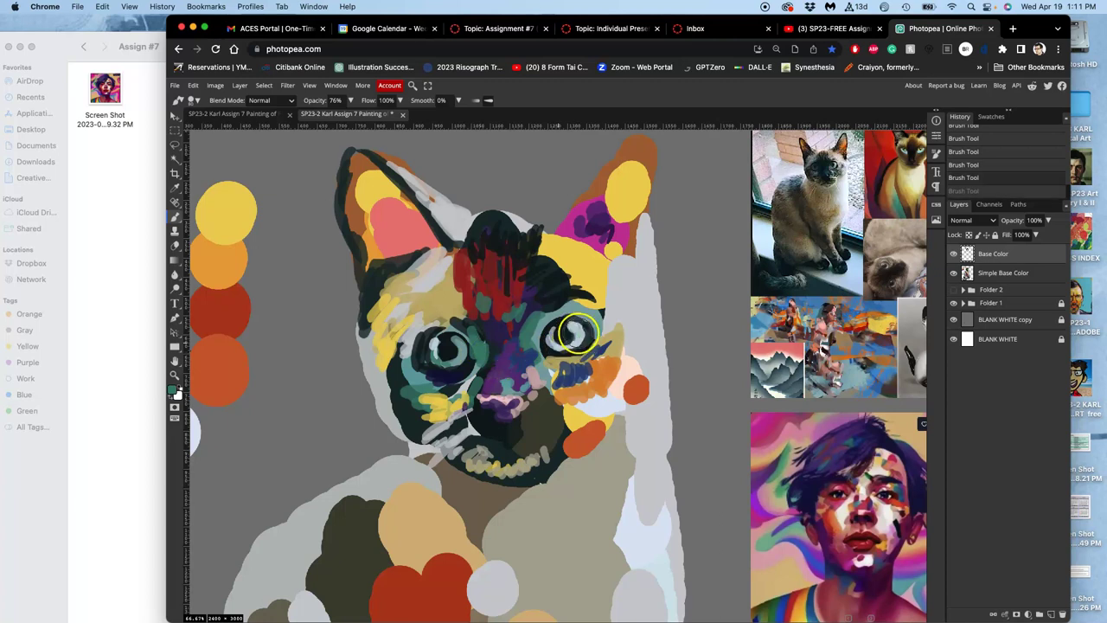
drag(552, 343, 555, 338)
key(super+z)
key(super+shift+z)
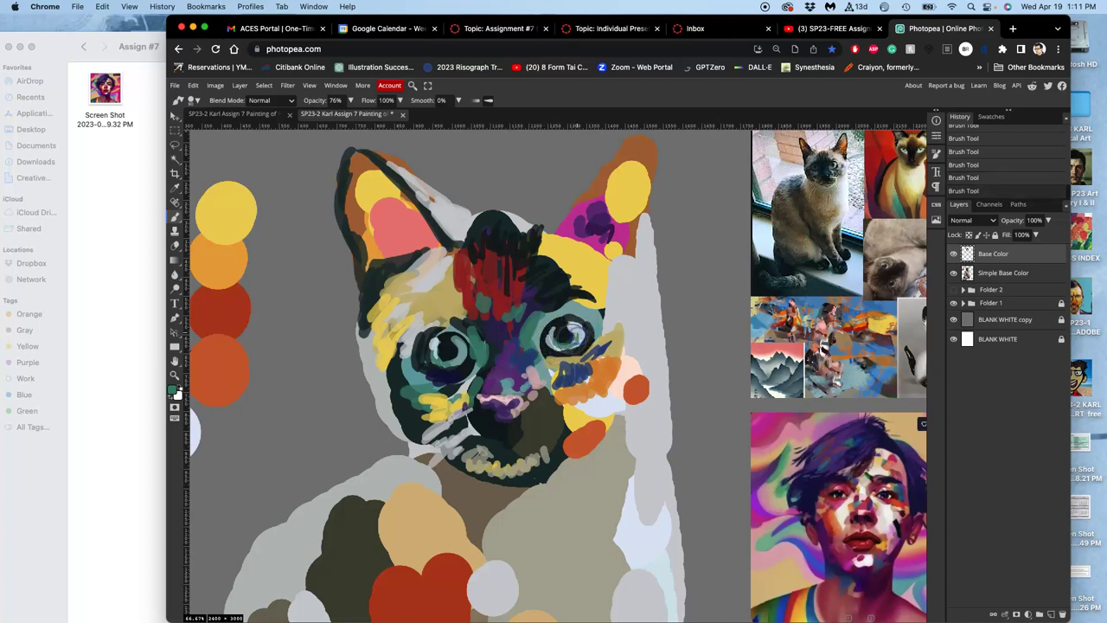
key(super+z)
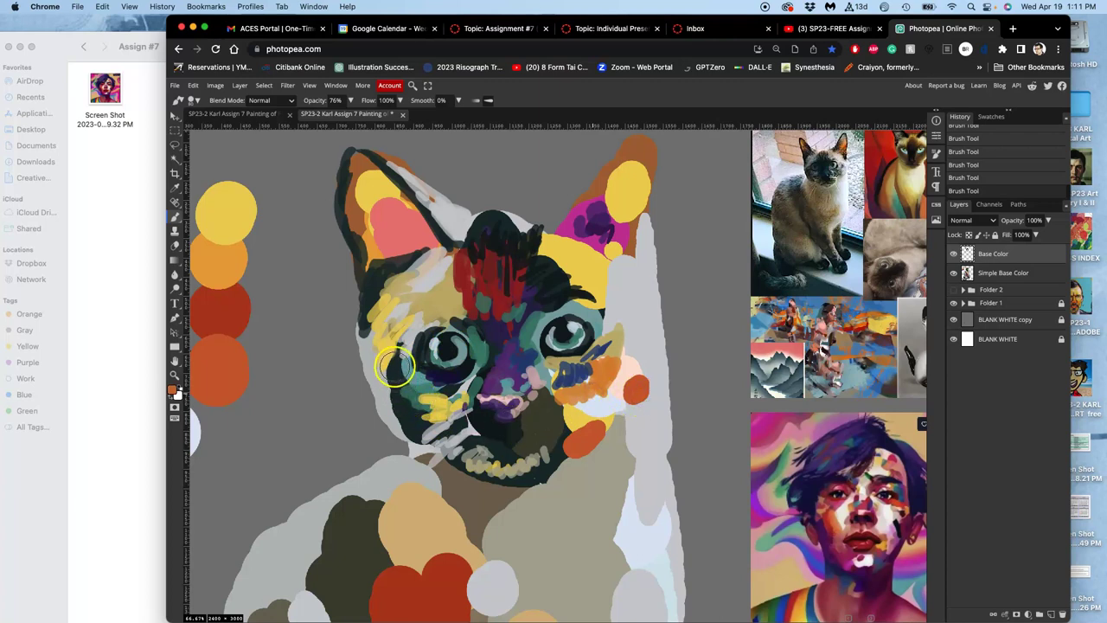
Paint orange strokes down the left edge of the face, overlaid with short dark strokes, and green strokes on the lower left cheek
drag(382, 365, 371, 347)
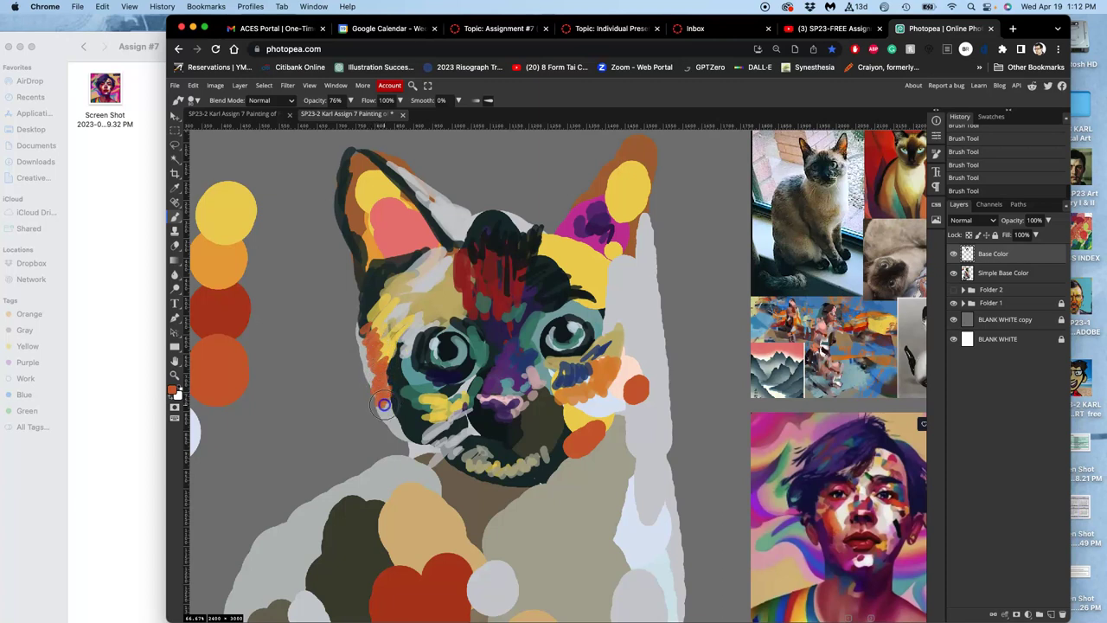
alt+click(411, 479)
drag(404, 415, 396, 416)
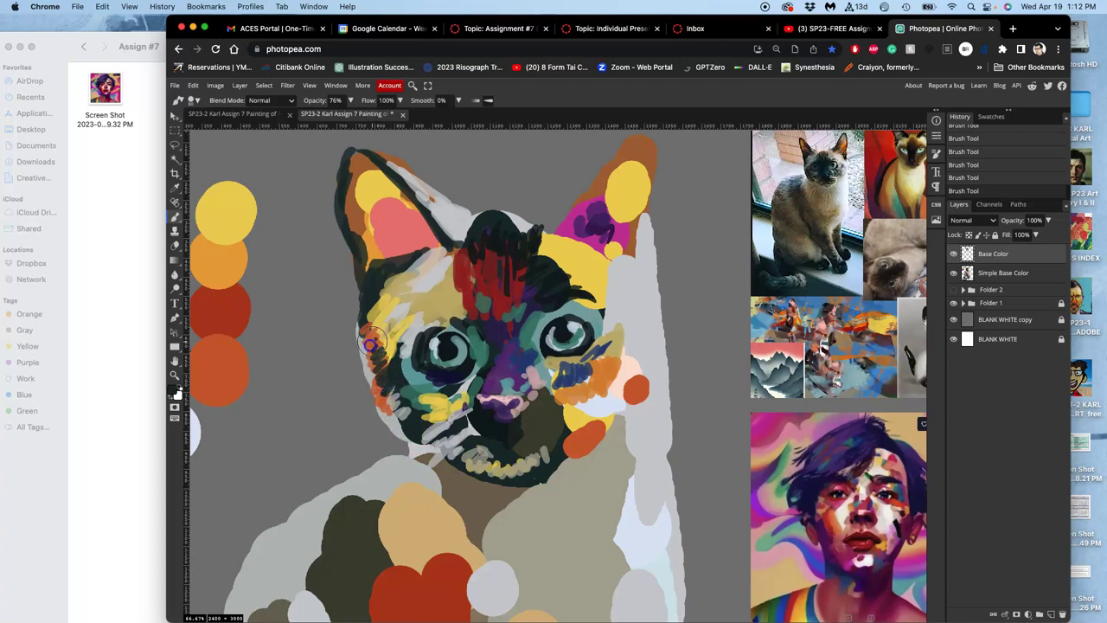
mouse_move(398, 389)
mouse_down()
mouse_move(408, 395)
mouse_move(385, 418)
mouse_move(413, 429)
mouse_up()
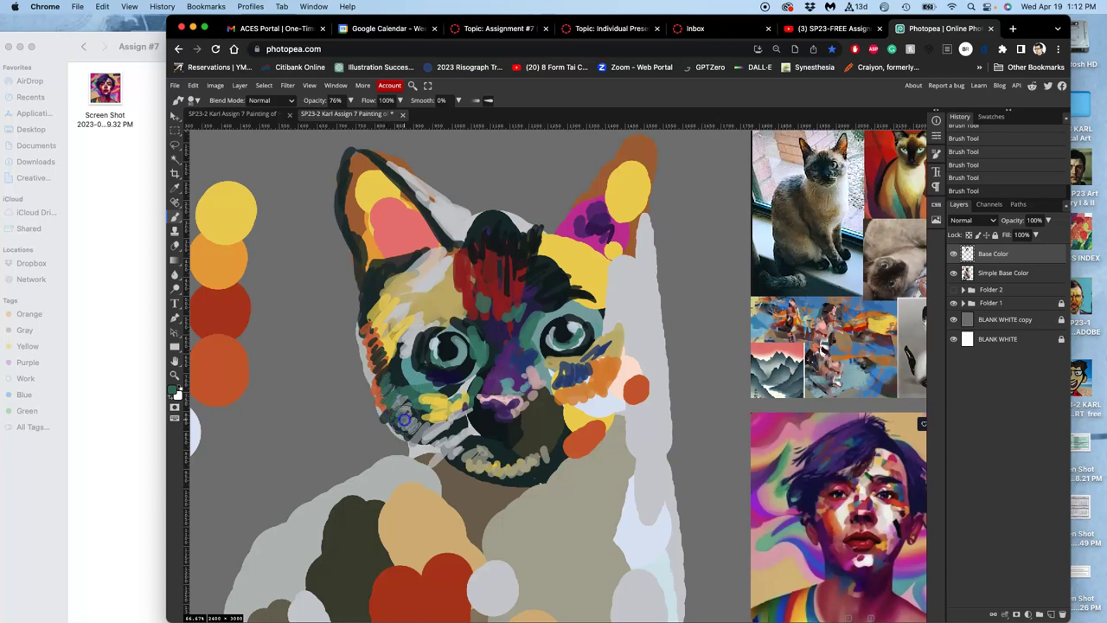
Sample a dusty pink from the portrait reference and paint slanted strokes across the left cheek
alt+click(811, 440)
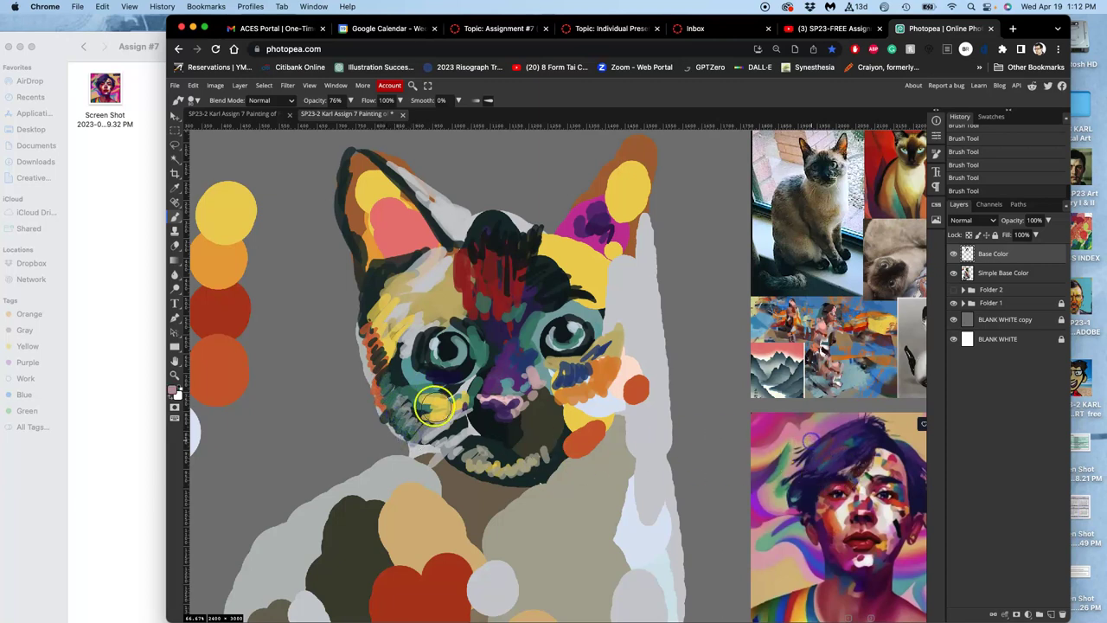
drag(395, 395, 394, 395)
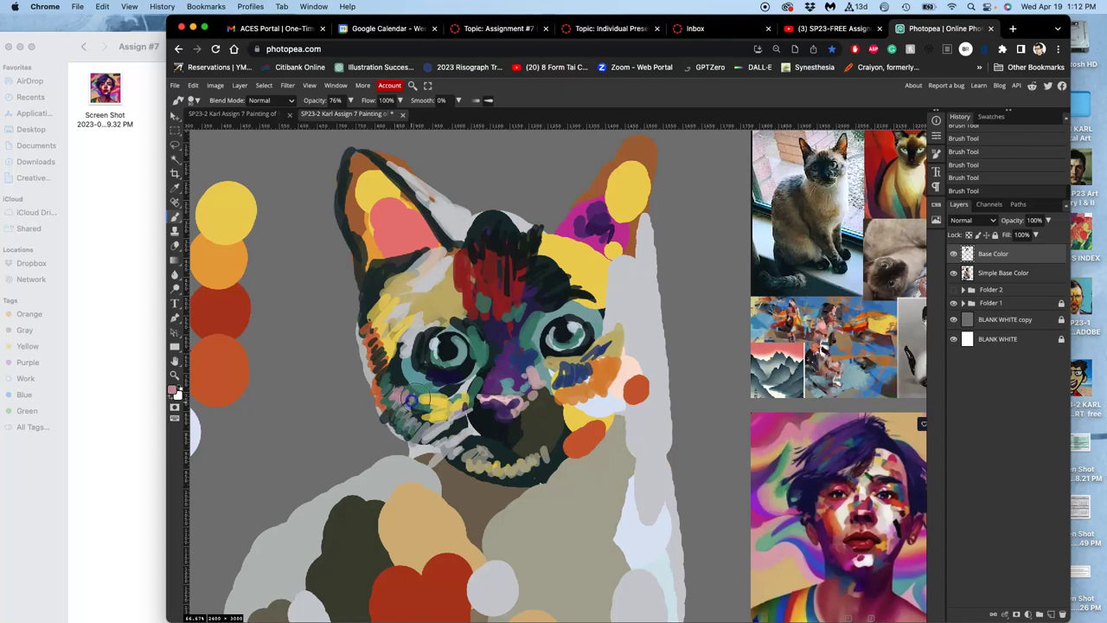
drag(431, 415, 403, 444)
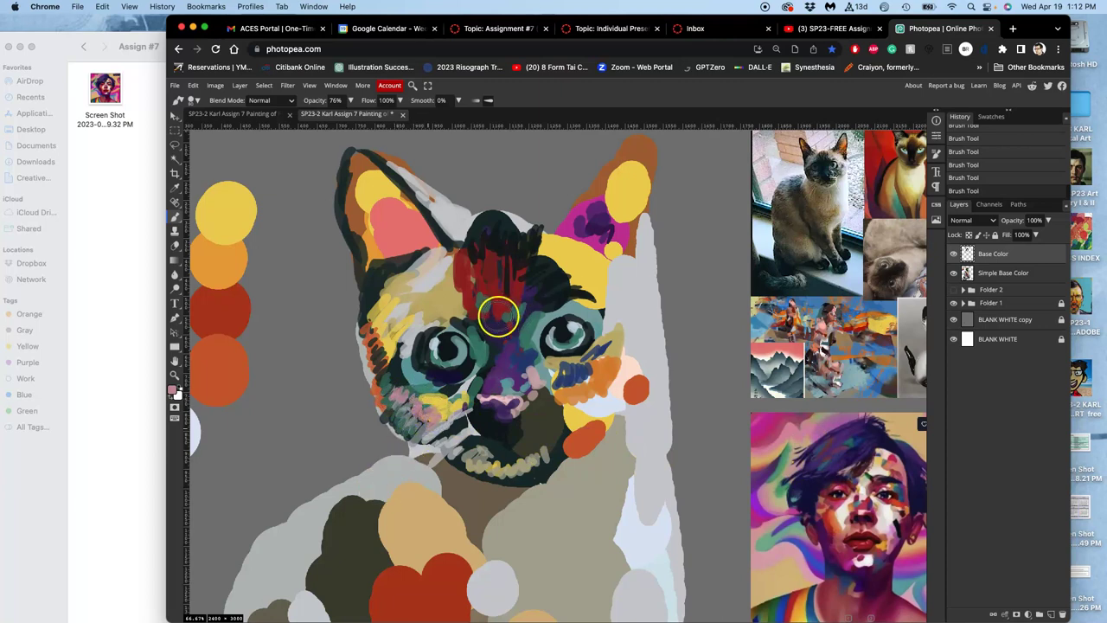
Paint near-black strokes sampled above the right eye down the nose bridge and around the nose
alt+click(547, 288)
drag(479, 332, 482, 345)
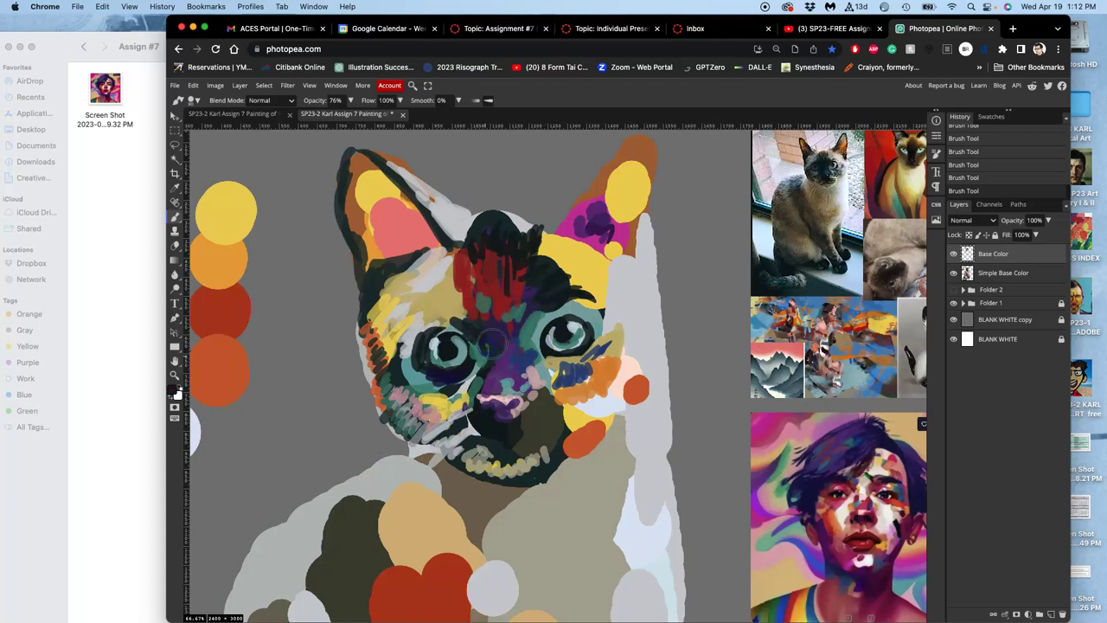
mouse_move(498, 350)
mouse_down()
mouse_move(542, 308)
mouse_move(524, 356)
mouse_move(504, 337)
mouse_move(482, 338)
mouse_move(480, 348)
mouse_move(521, 355)
mouse_move(501, 396)
mouse_up()
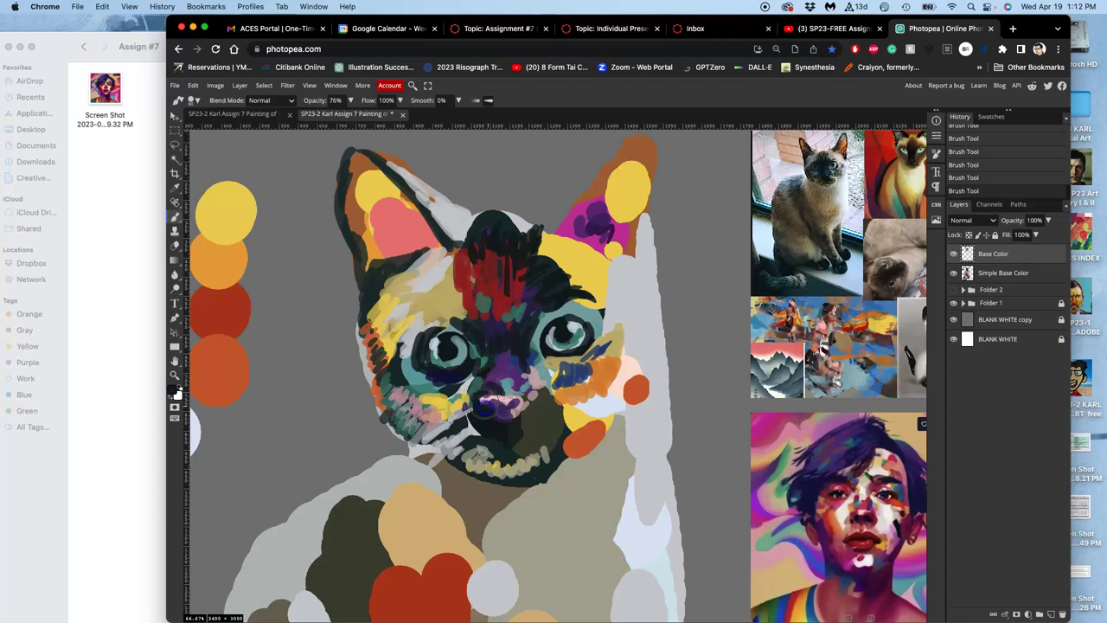
drag(497, 396, 493, 405)
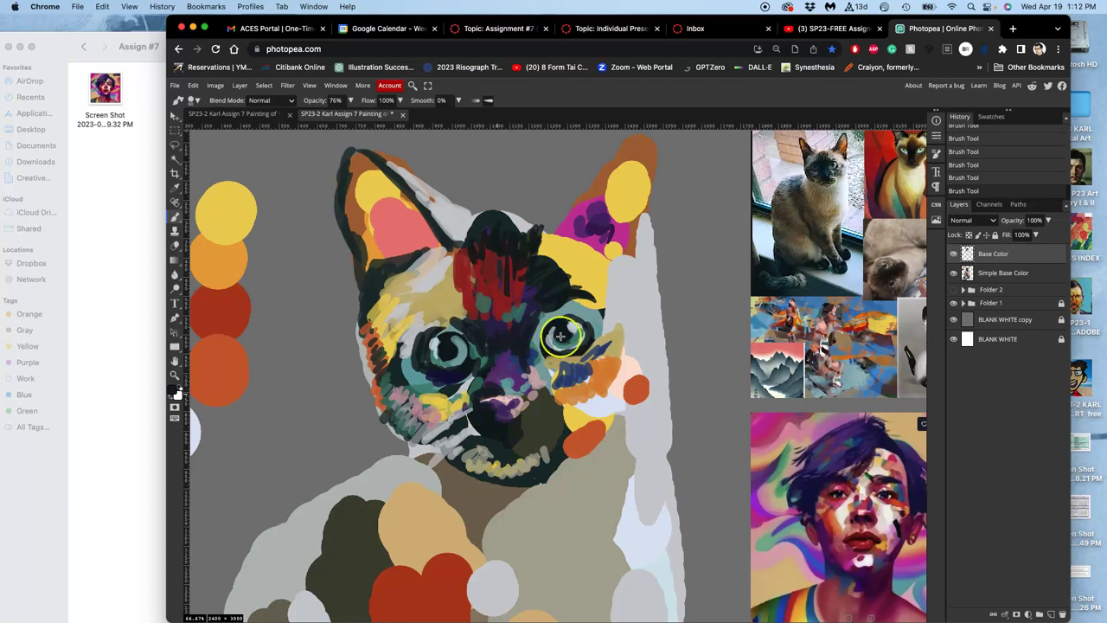
mouse_move(502, 394)
mouse_down()
mouse_move(527, 415)
mouse_move(510, 432)
mouse_move(519, 408)
mouse_move(503, 423)
mouse_move(517, 431)
mouse_move(560, 401)
mouse_move(572, 418)
mouse_move(550, 394)
mouse_move(561, 383)
mouse_move(548, 421)
mouse_move(561, 431)
mouse_move(556, 443)
mouse_move(584, 406)
mouse_up()
Sample the pale lavender on the right cheek and paint fur strokes under the left jaw and along the right jawline
alt+click(581, 403)
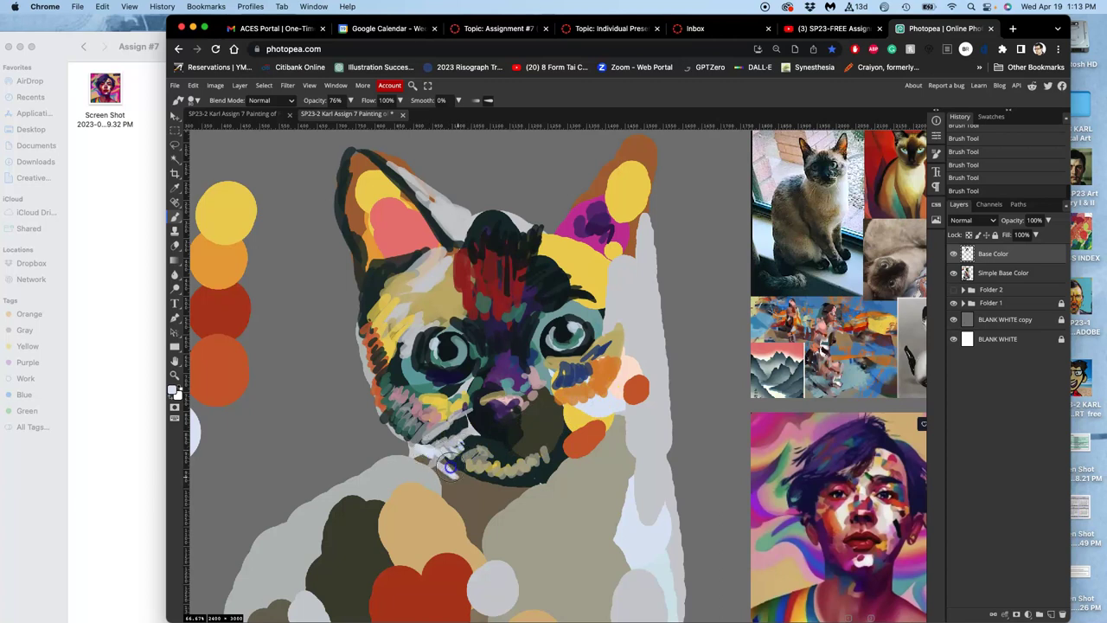
drag(448, 464, 454, 472)
mouse_move(538, 487)
mouse_down()
mouse_move(585, 464)
mouse_move(577, 469)
mouse_move(576, 457)
mouse_move(611, 452)
mouse_move(646, 380)
mouse_up()
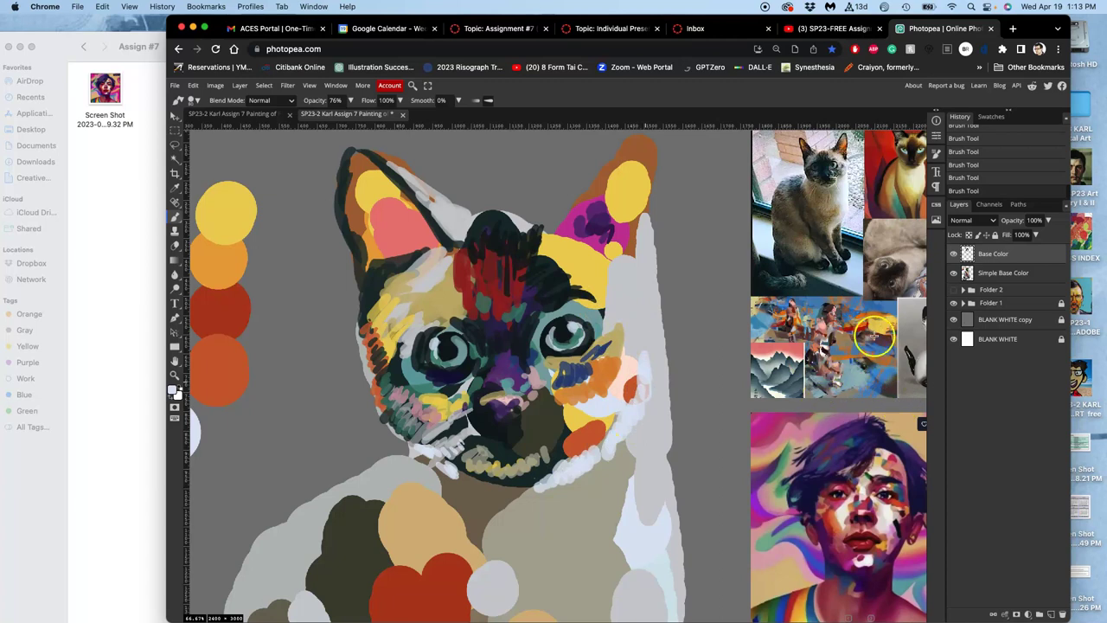
Sample a pale yellow-green from the abstract reference and paint it over the right cheek edge and down the grey fur behind it
alt+click(754, 302)
mouse_move(635, 410)
mouse_down()
mouse_move(633, 419)
mouse_move(623, 403)
mouse_move(608, 432)
mouse_move(588, 403)
mouse_move(599, 413)
mouse_up()
mouse_move(614, 458)
mouse_down()
mouse_move(558, 471)
mouse_move(622, 452)
mouse_move(633, 498)
mouse_move(624, 503)
mouse_move(635, 476)
mouse_move(612, 482)
mouse_move(619, 595)
mouse_move(655, 591)
mouse_move(660, 544)
mouse_move(633, 595)
mouse_up()
mouse_move(658, 448)
mouse_down()
mouse_move(655, 376)
mouse_move(637, 371)
mouse_up()
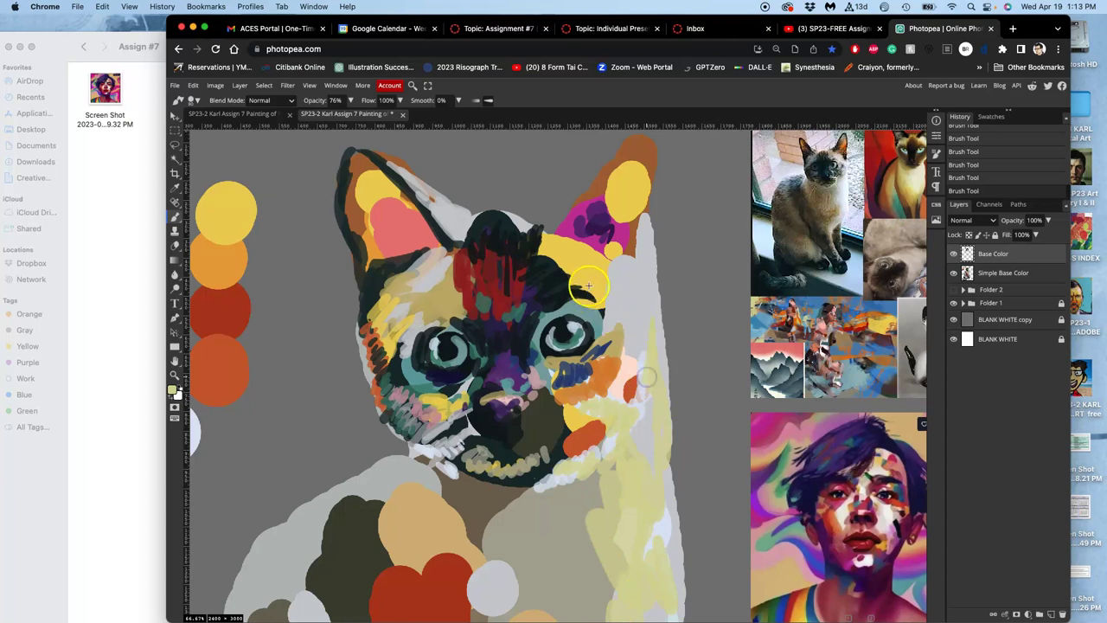
Paint over the yellow patch above the right eye, covering the right side of the forehead with sampled pale peach
mouse_move(583, 277)
mouse_down()
mouse_move(578, 247)
mouse_move(597, 251)
mouse_move(605, 272)
mouse_move(586, 267)
mouse_move(571, 254)
mouse_move(608, 262)
mouse_move(608, 279)
mouse_up()
alt+click(633, 351)
mouse_move(636, 265)
mouse_down()
mouse_move(602, 291)
mouse_move(572, 294)
mouse_move(583, 277)
mouse_move(569, 296)
mouse_move(598, 333)
mouse_move(631, 320)
mouse_move(643, 290)
mouse_move(637, 329)
mouse_move(630, 256)
mouse_move(599, 275)
mouse_move(435, 252)
mouse_move(378, 196)
mouse_move(363, 196)
mouse_move(360, 166)
mouse_move(377, 241)
mouse_move(377, 228)
mouse_move(397, 269)
mouse_move(364, 173)
mouse_move(388, 239)
mouse_move(396, 227)
mouse_move(368, 185)
mouse_up()
Paint muted pink and dark brown strokes inside the left ear and along its base
alt+click(402, 396)
alt+click(397, 267)
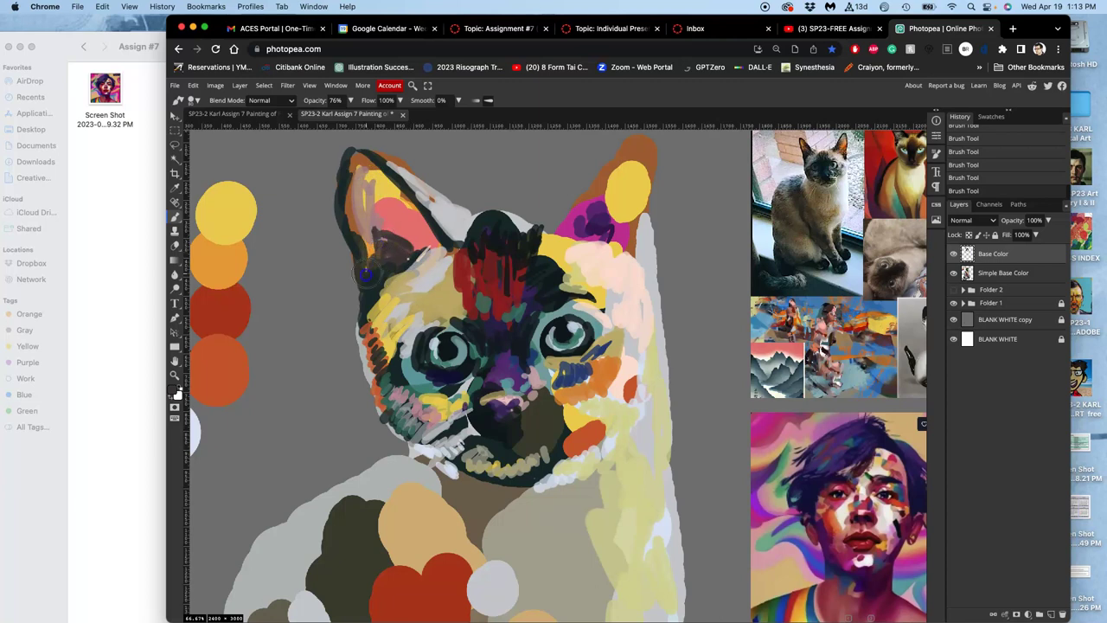
mouse_move(422, 245)
mouse_down()
mouse_move(398, 197)
mouse_move(422, 247)
mouse_move(415, 222)
mouse_up()
mouse_move(423, 240)
mouse_down()
mouse_move(405, 201)
mouse_move(520, 400)
mouse_move(571, 425)
mouse_move(550, 425)
mouse_move(424, 242)
mouse_up()
Add a dab of the nose's sampled pink beside the right eye and brick red palette strokes inside the left ear
alt+click(520, 399)
click(605, 351)
alt+click(227, 317)
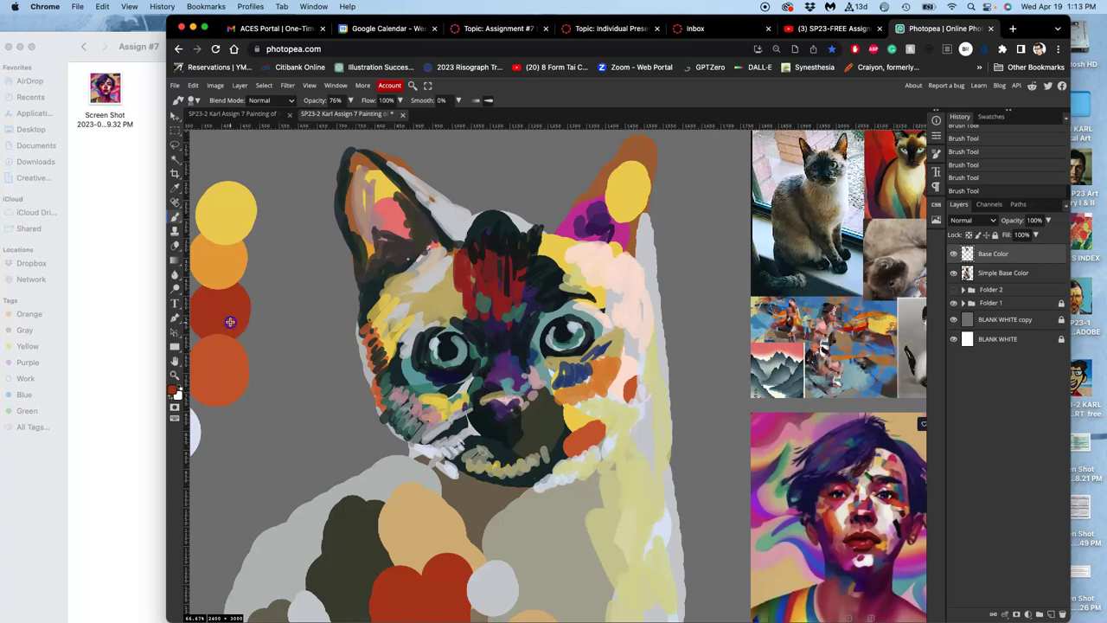
drag(410, 236, 417, 239)
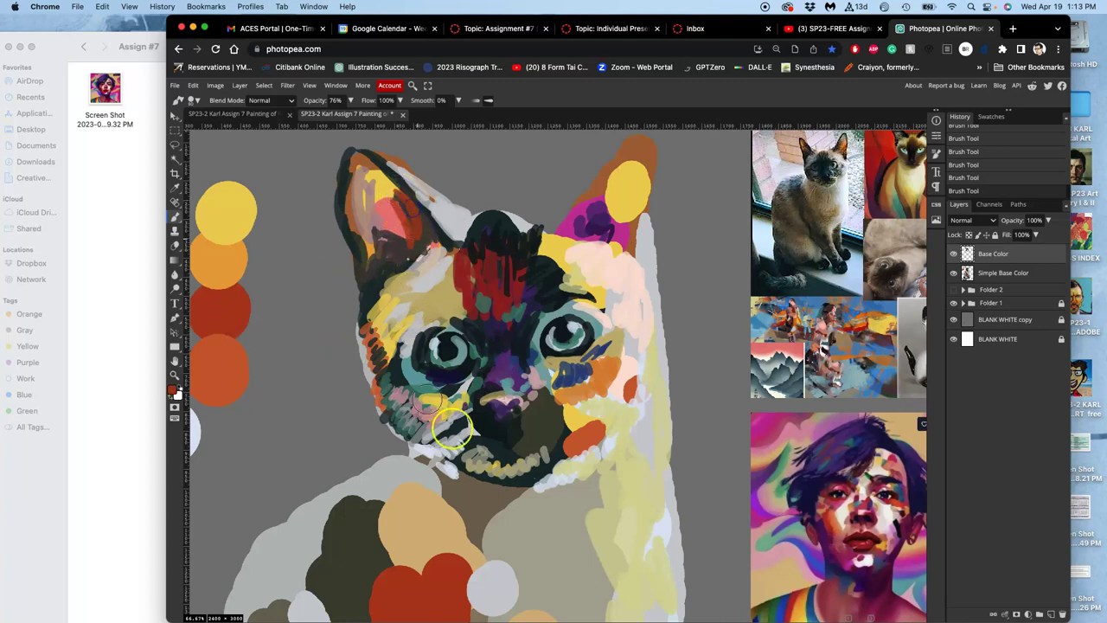
Paint brick red strokes at the base of the right ear and outline the ear with sampled near-black
mouse_move(566, 255)
mouse_down()
mouse_move(588, 229)
mouse_move(610, 225)
mouse_move(627, 233)
mouse_move(618, 270)
mouse_up()
alt+click(542, 275)
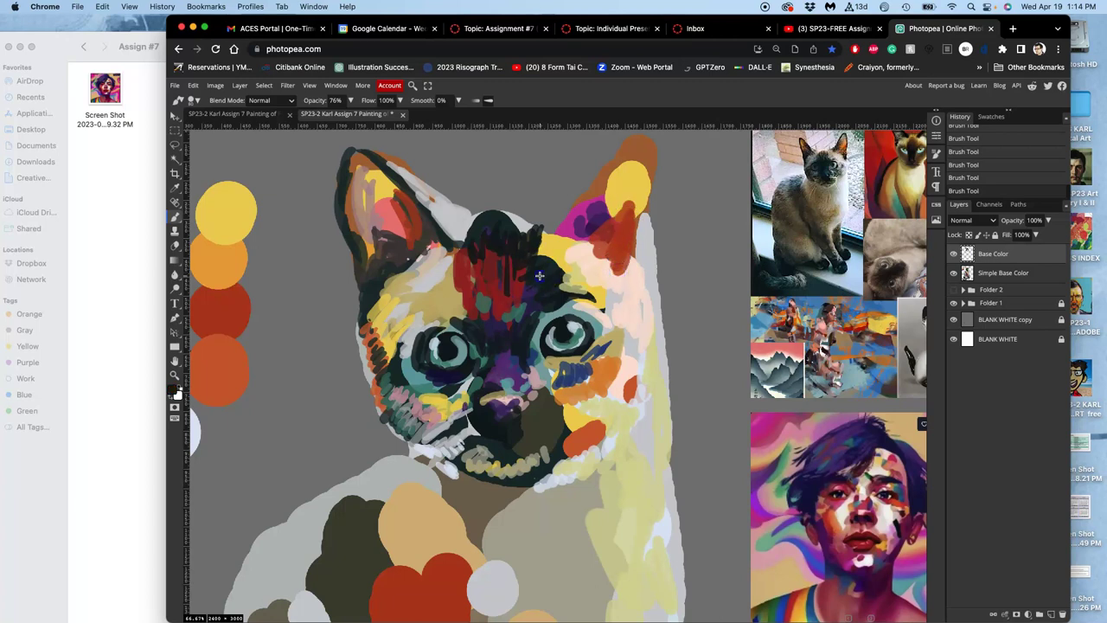
mouse_move(552, 223)
mouse_down()
mouse_move(540, 230)
mouse_move(578, 205)
mouse_move(563, 214)
mouse_move(620, 145)
mouse_up()
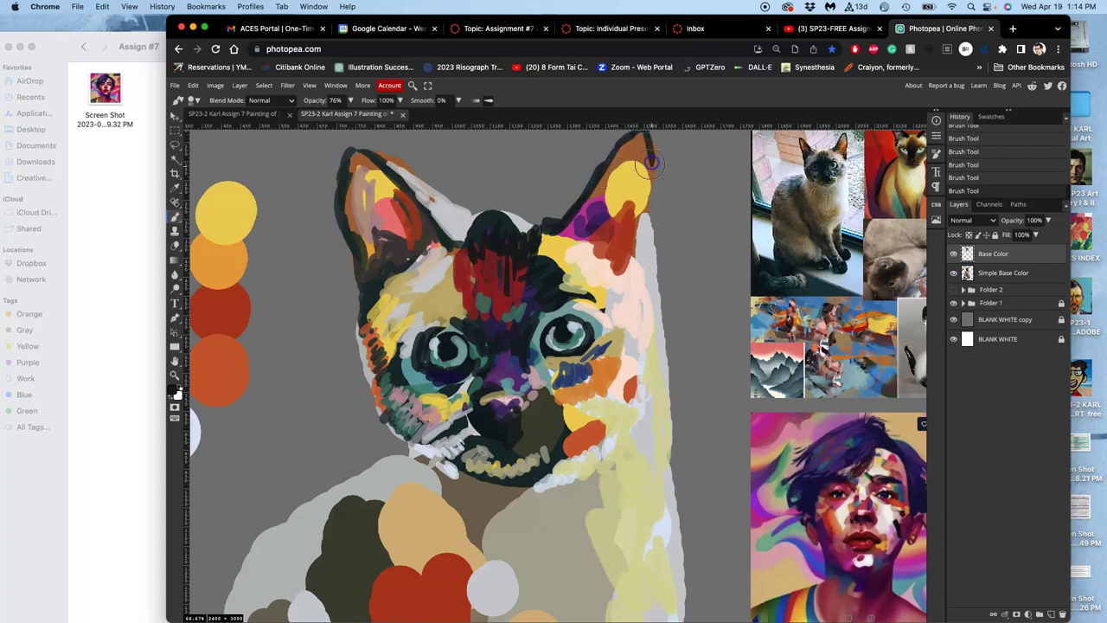
Outline the right ear's outer edge down to its base in near-black and paint brick red strokes inside the ear
drag(648, 145, 644, 225)
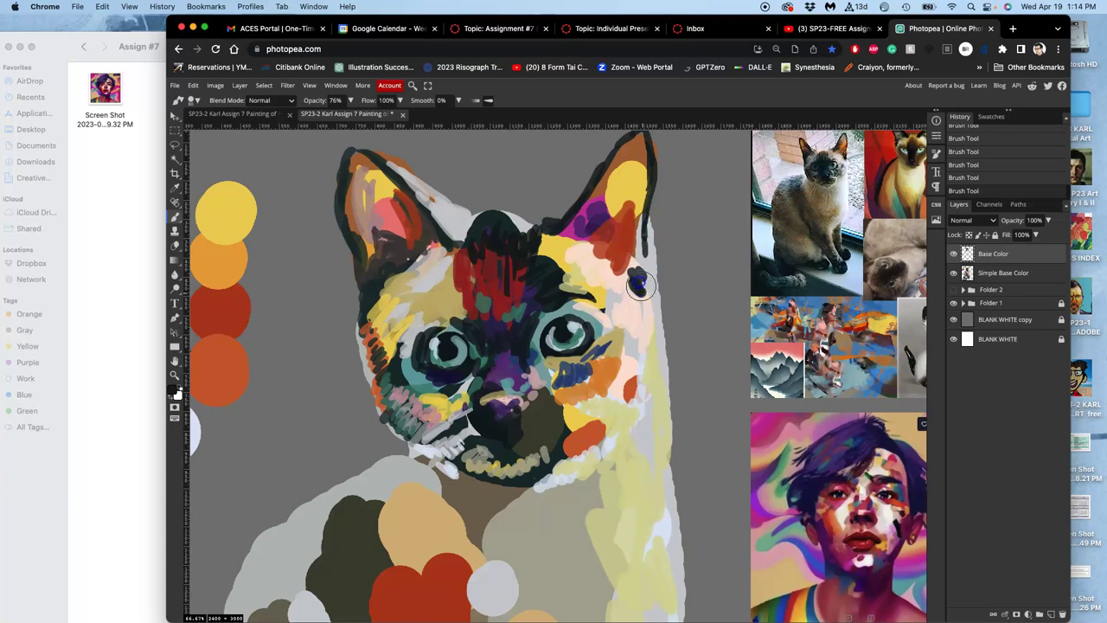
drag(650, 260, 652, 272)
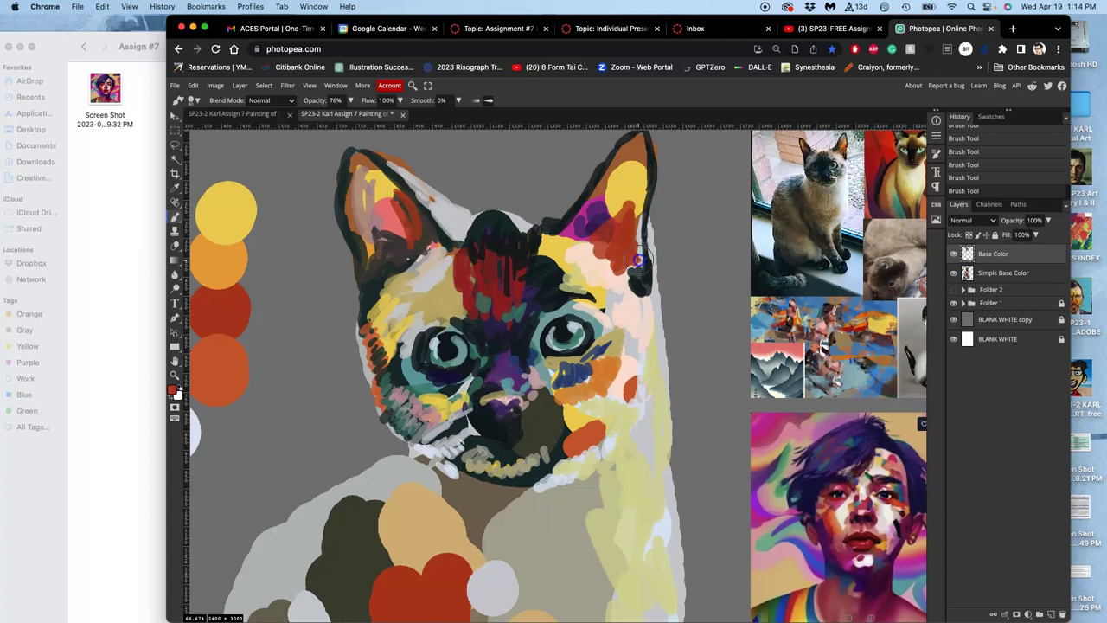
mouse_move(637, 230)
mouse_down()
mouse_move(637, 240)
mouse_move(642, 177)
mouse_up()
mouse_move(597, 231)
mouse_down()
mouse_move(614, 206)
mouse_move(601, 240)
mouse_move(607, 209)
mouse_up()
Paint sampled yellow and pale peach strokes inside the upper part of the right ear
alt+click(623, 197)
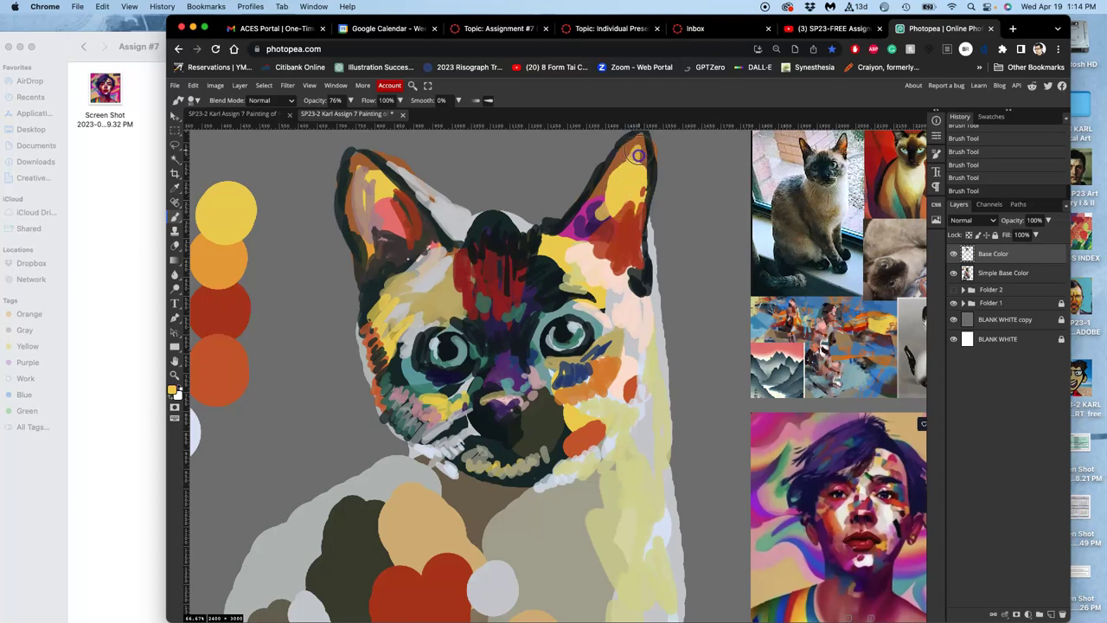
alt+click(593, 268)
drag(623, 210, 627, 198)
mouse_move(629, 160)
mouse_down()
mouse_move(605, 187)
mouse_move(594, 250)
mouse_move(613, 244)
mouse_move(632, 277)
mouse_up()
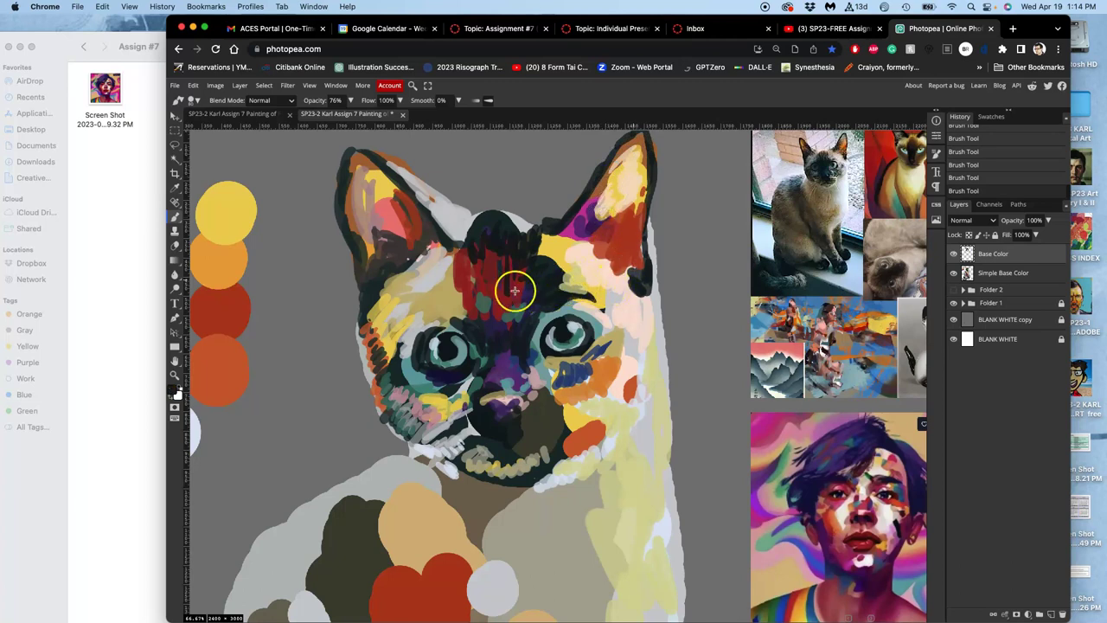
Paint tan and sampled pale peach strokes on the forehead just below the right ear
drag(599, 262, 597, 279)
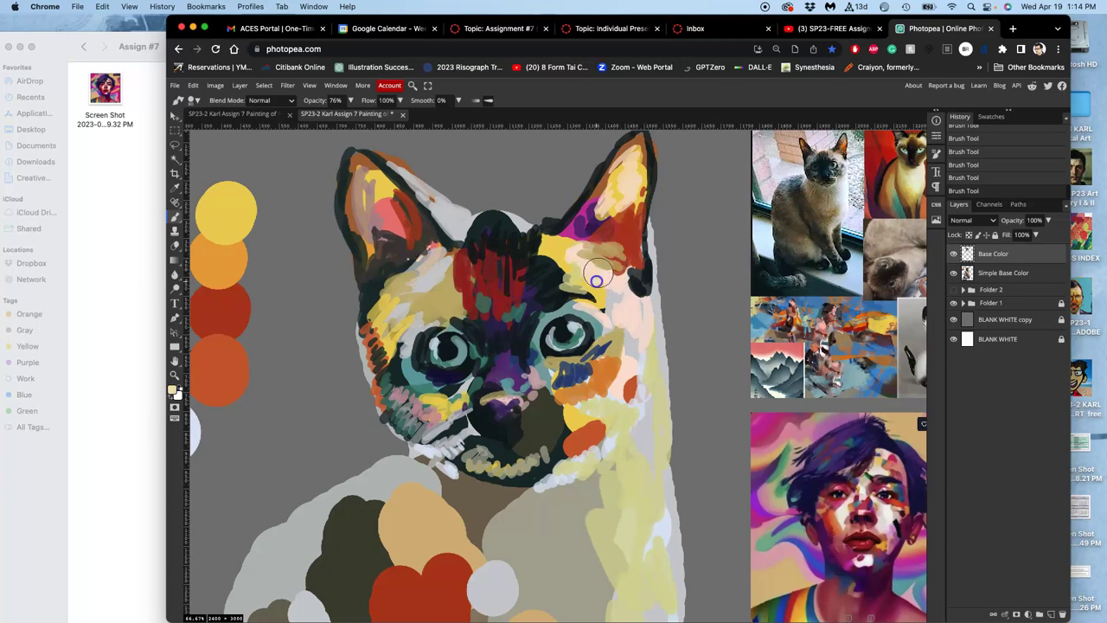
alt+click(629, 300)
click(638, 324)
Paint pale peach strokes from the right corner of the mouth down to the chin, and dark strokes along the left cheek's edge
mouse_move(551, 419)
mouse_down()
mouse_move(531, 437)
mouse_move(542, 423)
mouse_up()
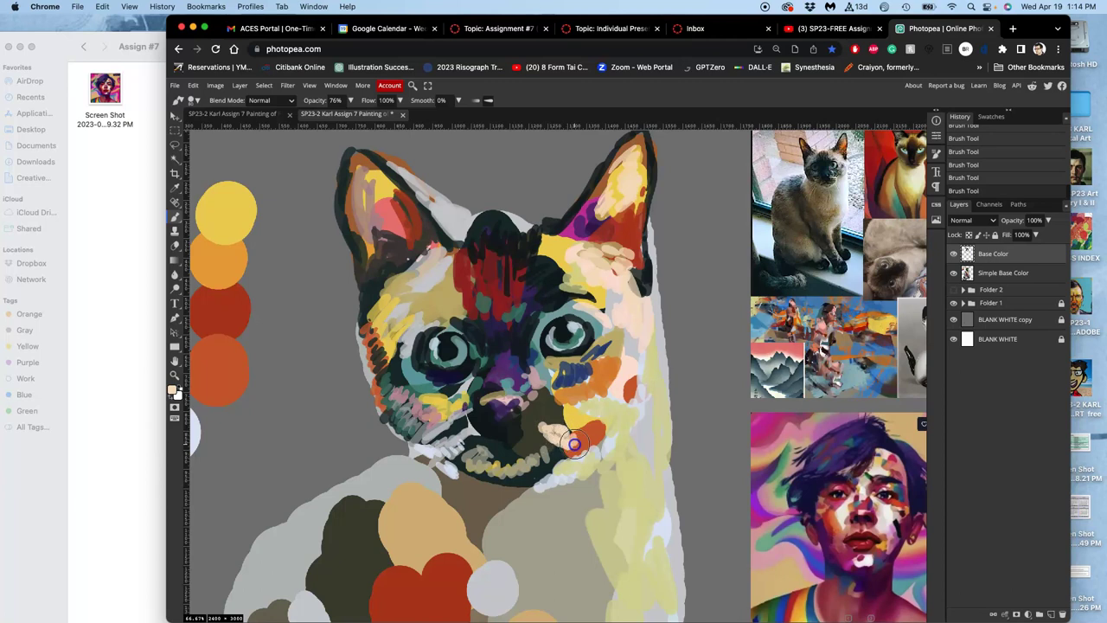
drag(579, 458, 538, 474)
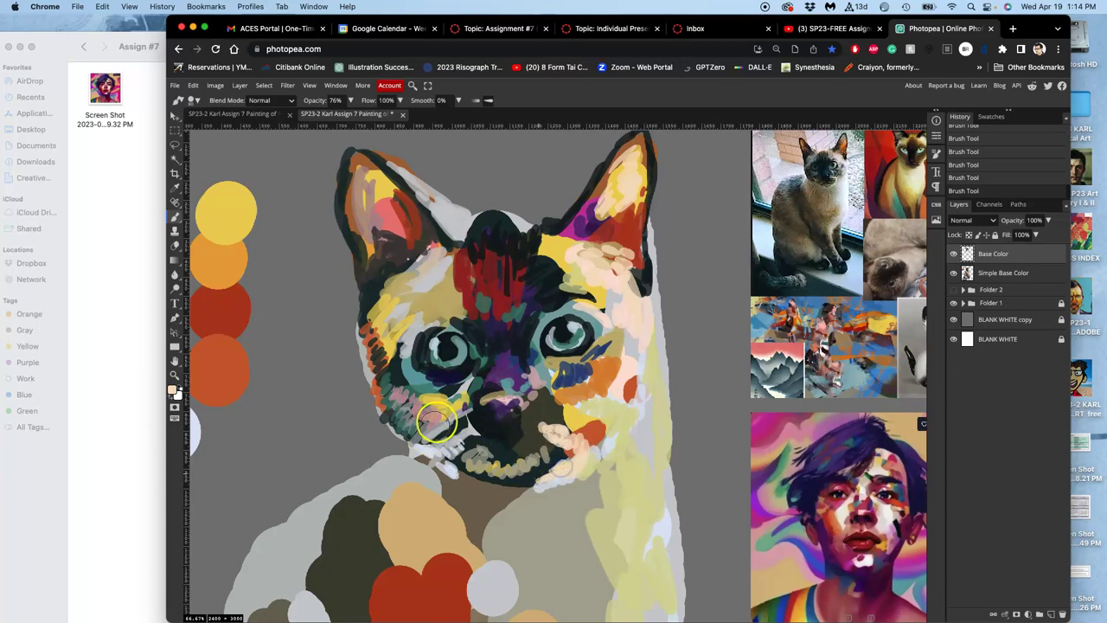
drag(402, 437, 396, 435)
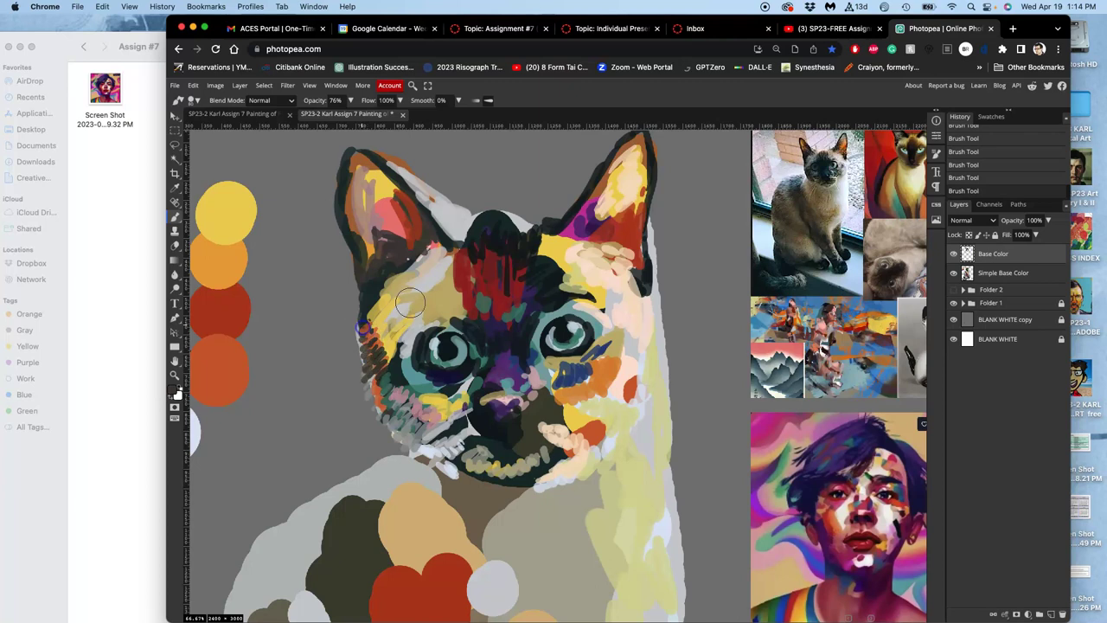
Toggle the visibility of the Simple Base Color and Base Color layers to compare the painting with its base shapes
click(953, 272)
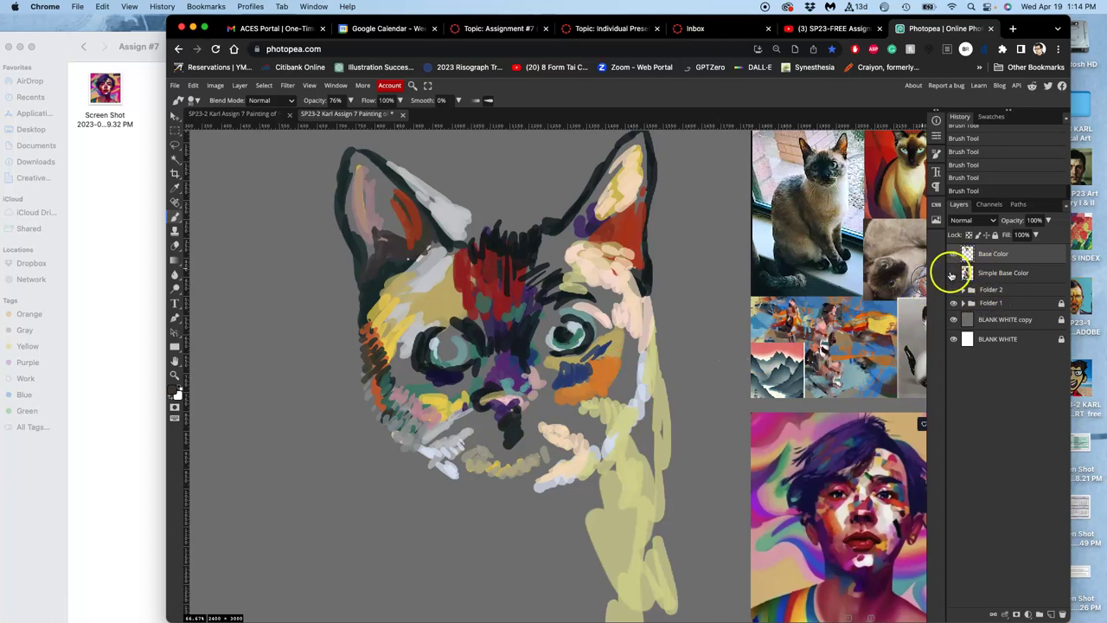
click(953, 273)
click(954, 254)
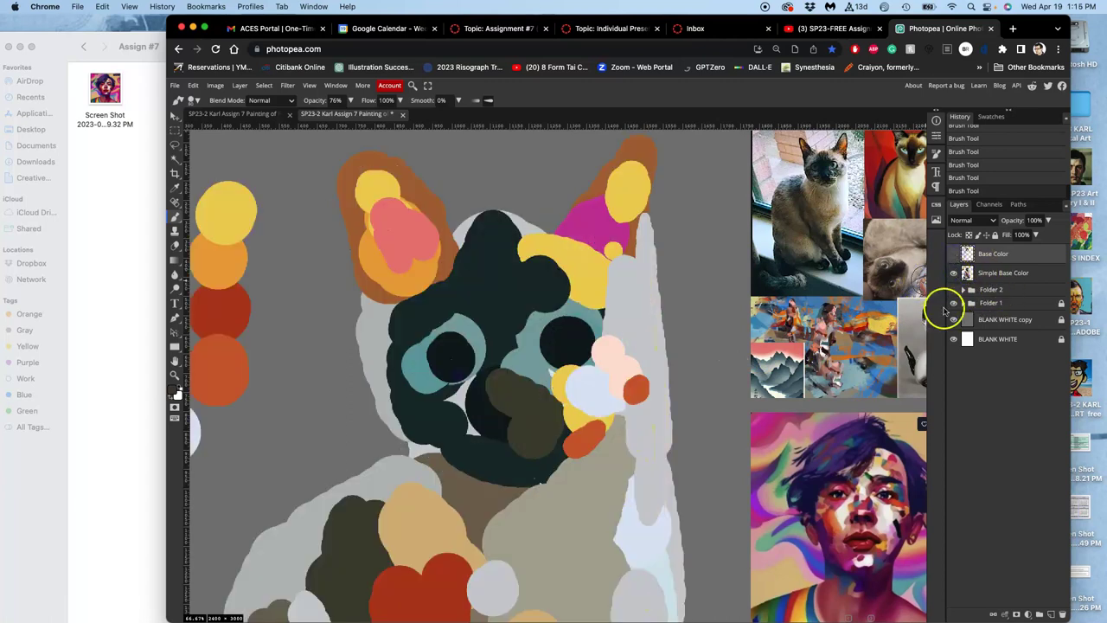
click(953, 254)
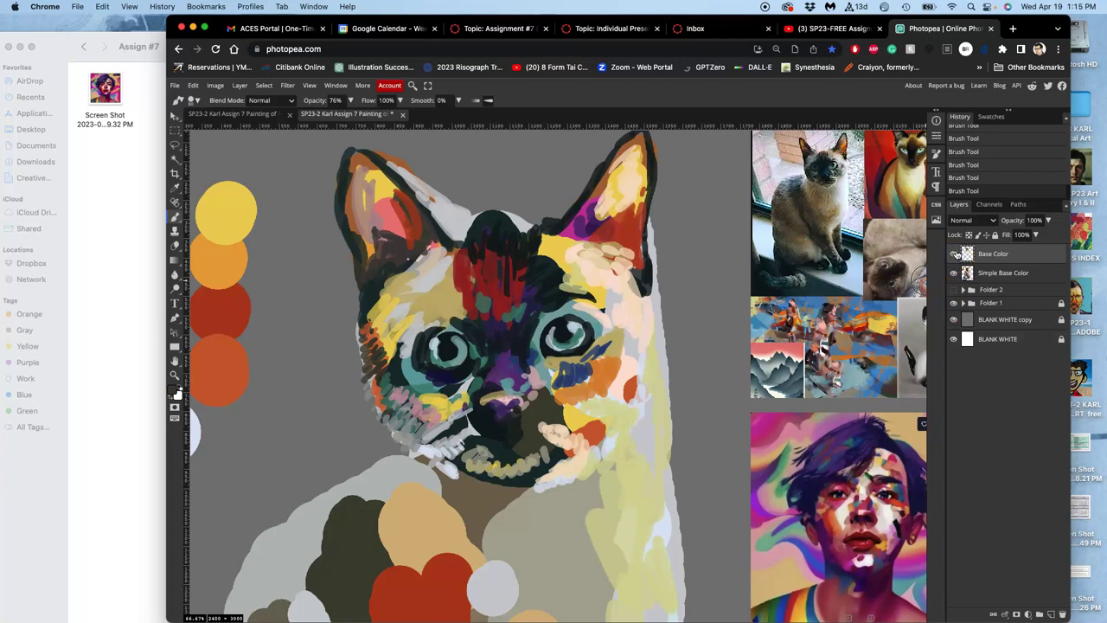
click(953, 253)
click(953, 254)
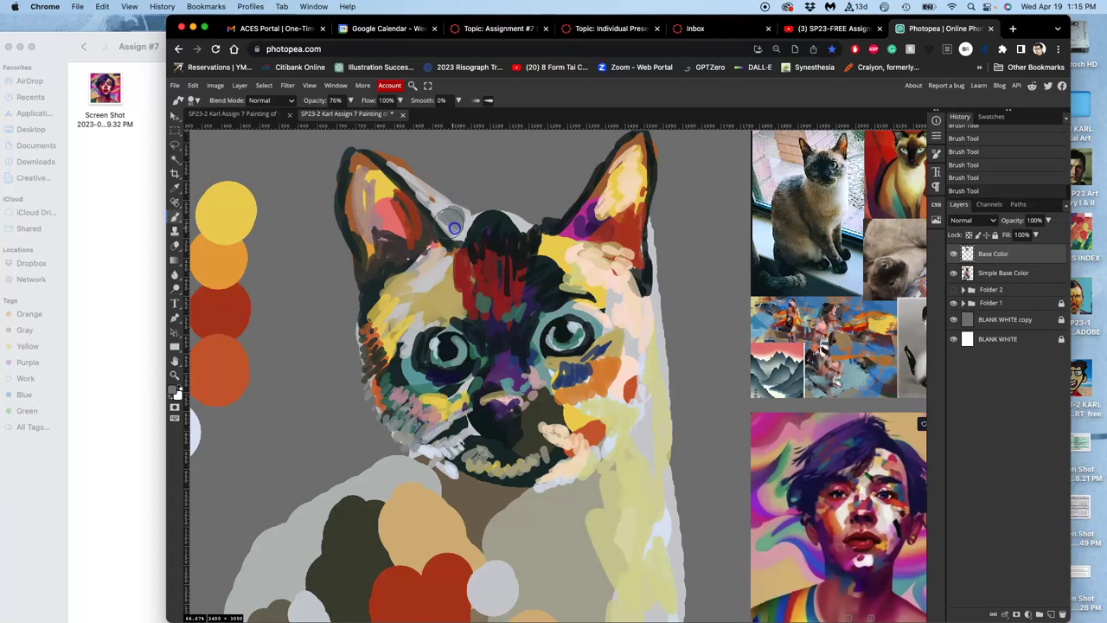
Examine the brushwork up close from the right eye to the left ear's base, comparing it with the Base Color layer hidden
scroll(560, 343, up, 6)
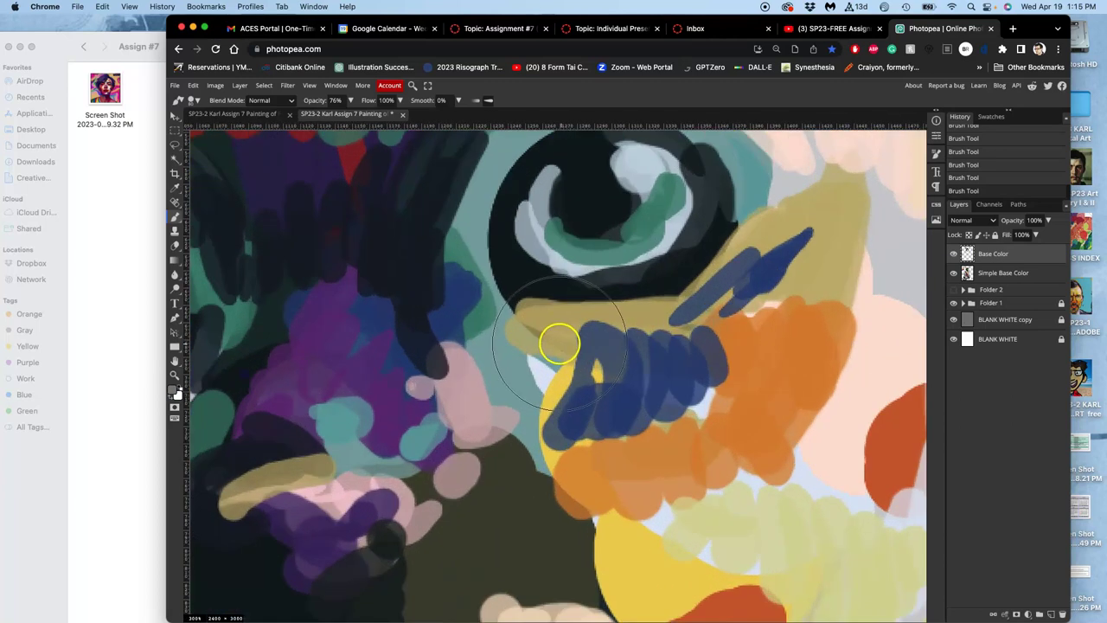
drag(511, 346, 691, 462)
drag(553, 392, 600, 479)
drag(549, 277, 614, 451)
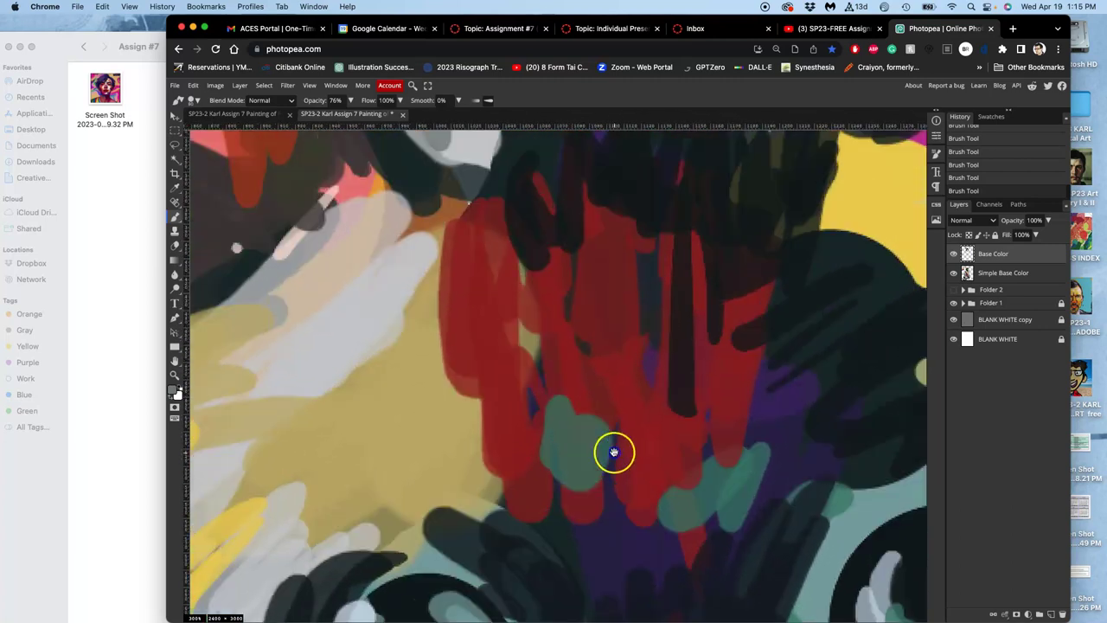
scroll(614, 452, up, 10)
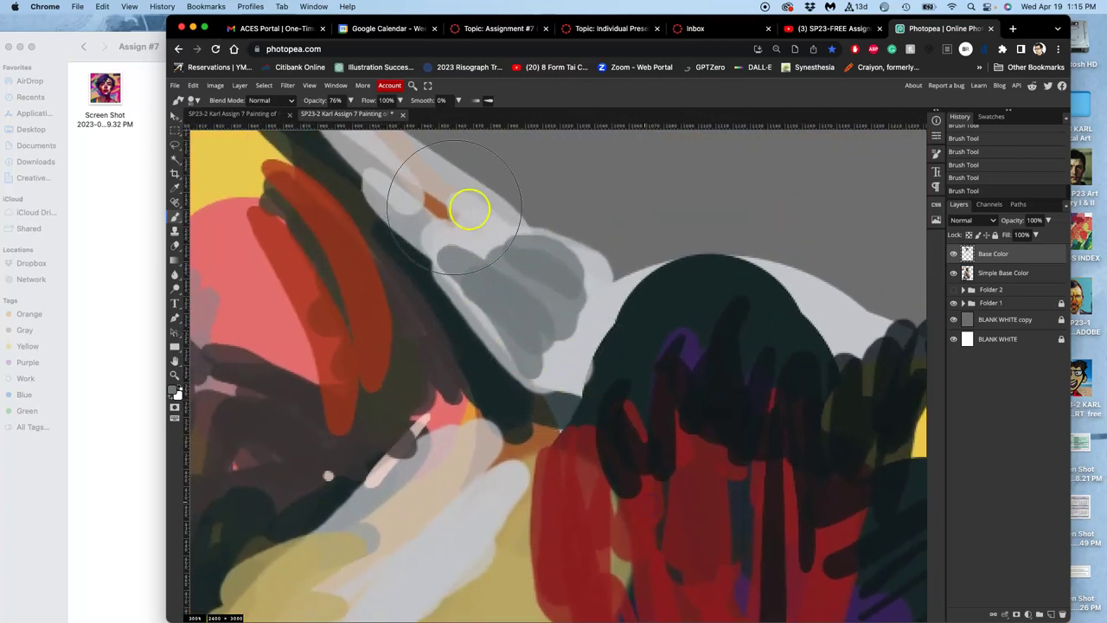
click(953, 254)
click(953, 254)
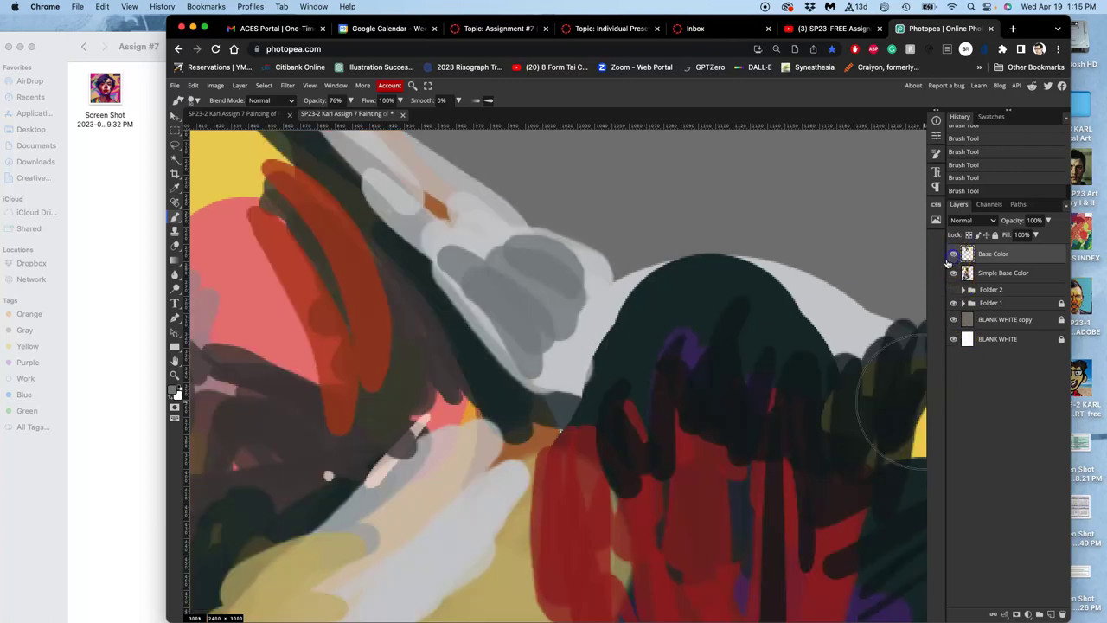
scroll(787, 402, up, 5)
scroll(787, 402, down, 8)
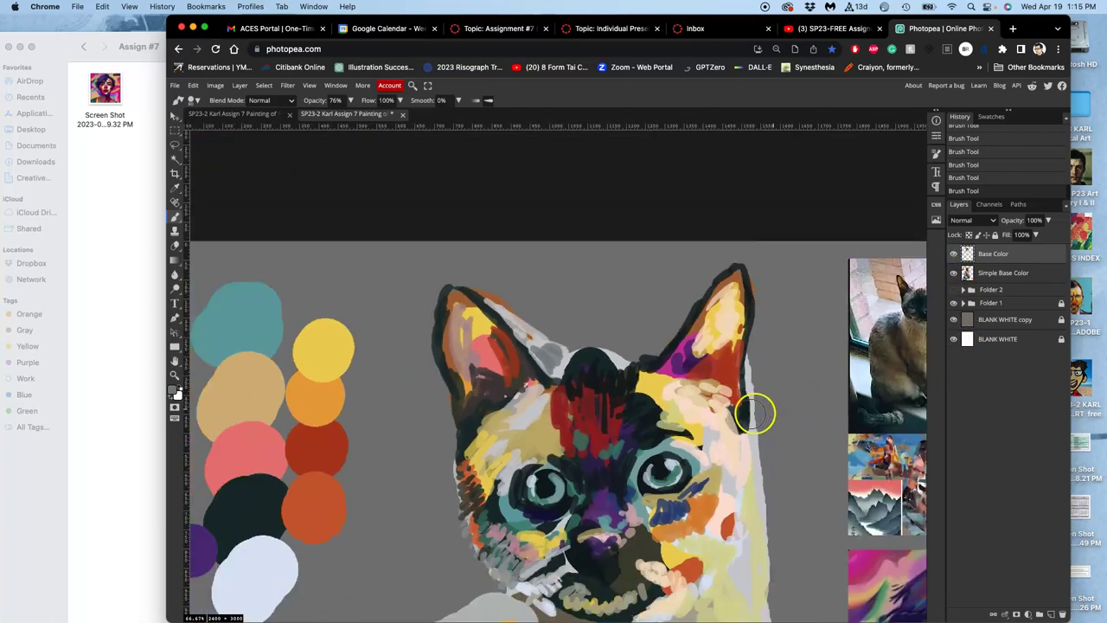
Paint dark blue strokes on the muzzle between the nose and the right corner of the mouth
scroll(717, 314, up, 2)
drag(705, 337, 648, 414)
alt+click(517, 457)
drag(547, 449, 542, 458)
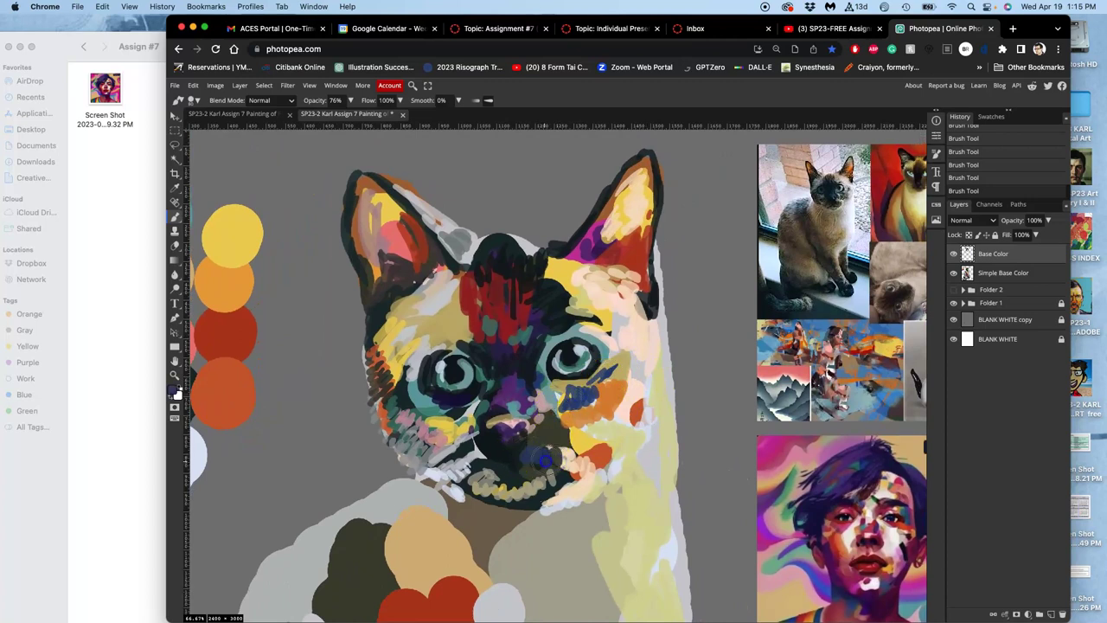
Add a dark blue and a teal green swatch to the palette beside the cat
mouse_move(227, 459)
mouse_down()
mouse_move(235, 454)
mouse_move(240, 475)
mouse_move(229, 446)
mouse_move(249, 479)
mouse_up()
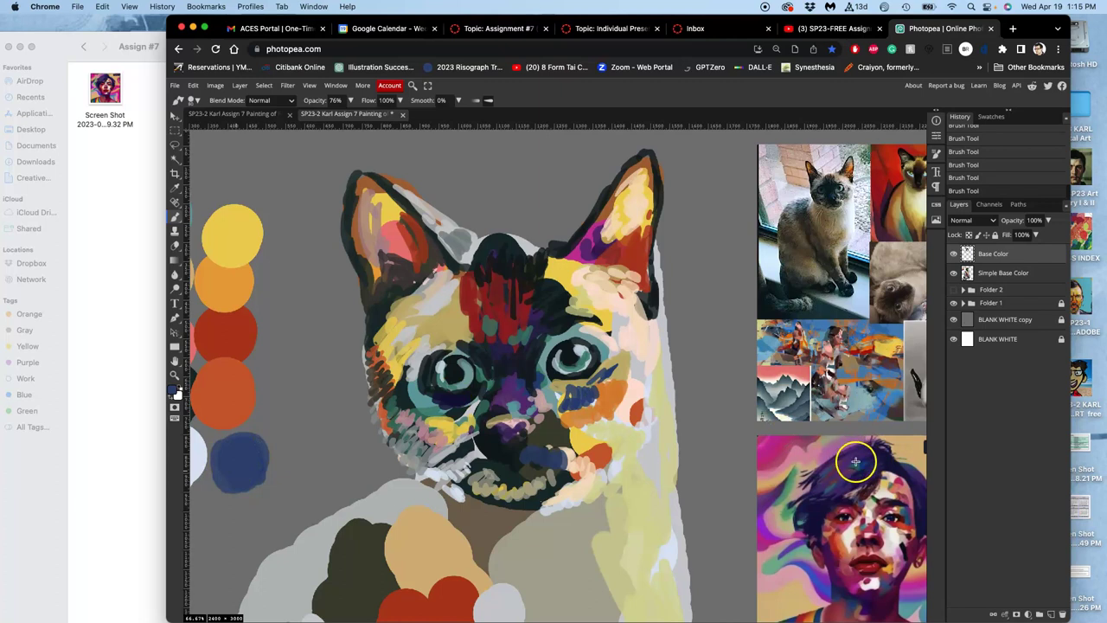
mouse_move(290, 194)
mouse_down()
mouse_move(297, 171)
mouse_move(284, 164)
mouse_move(266, 187)
mouse_up()
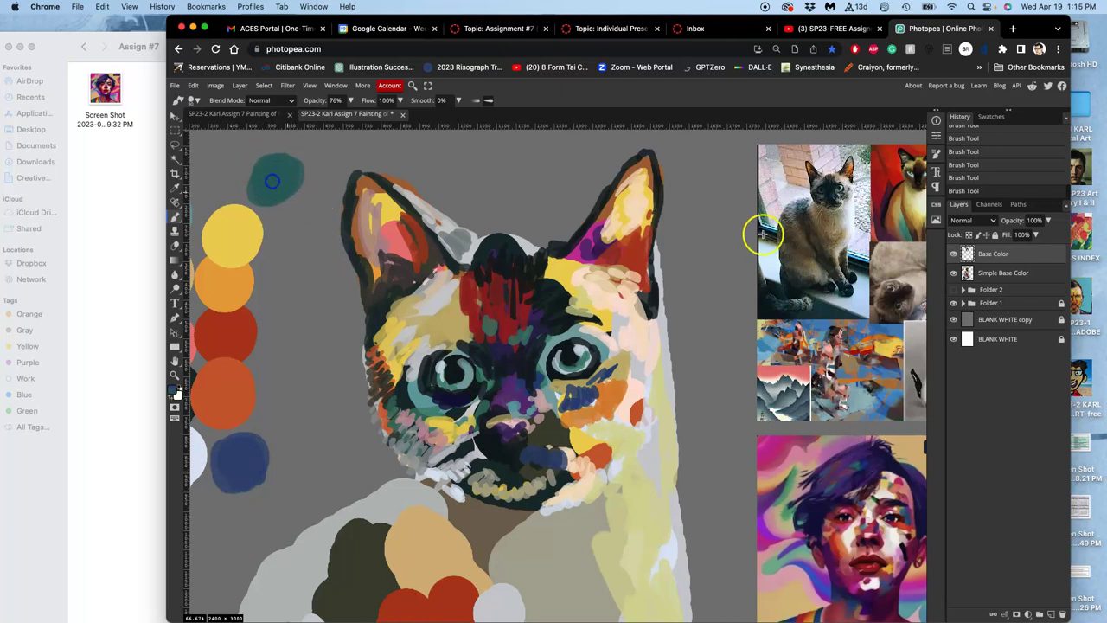
drag(289, 178, 275, 187)
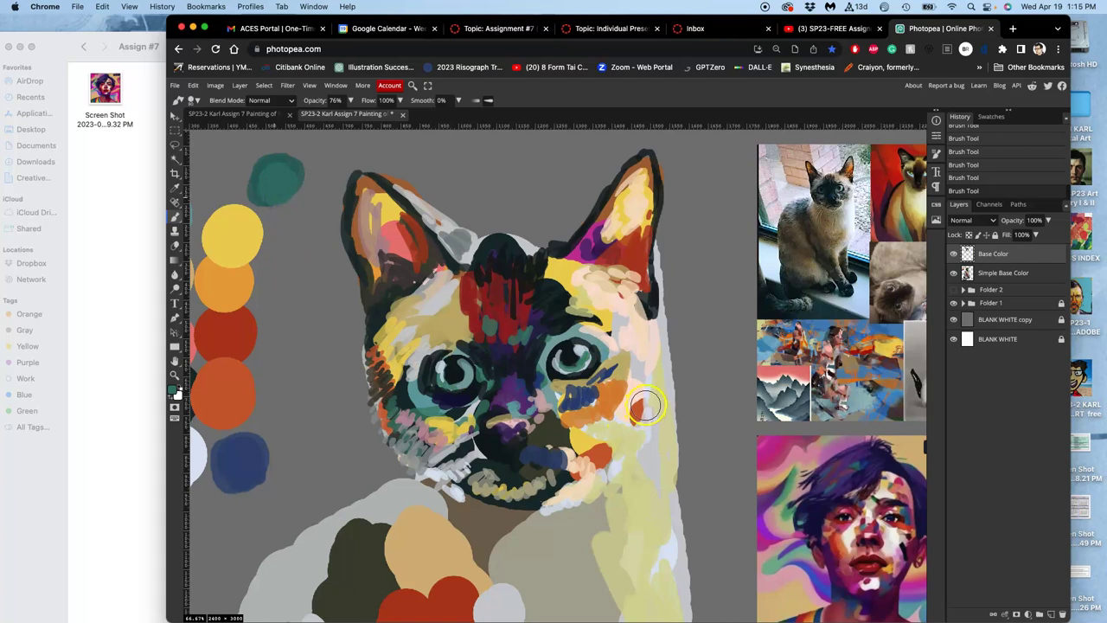
Paint teal green strokes across the right cheek and beside the eye, and teal green and dark blue strokes over the left cheek
drag(642, 399, 609, 422)
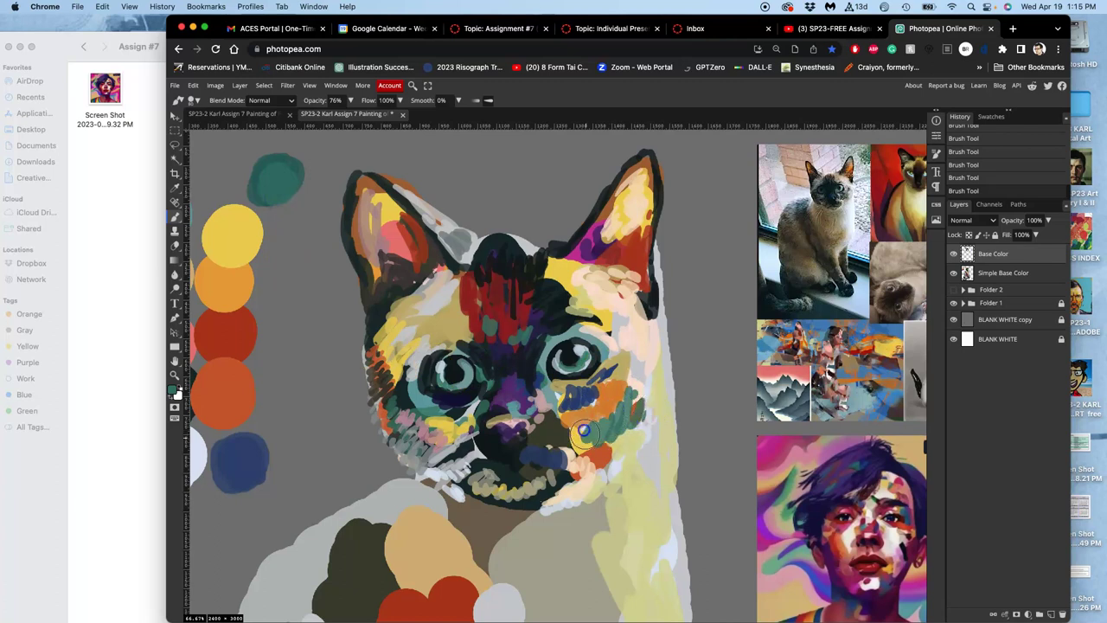
drag(615, 441, 618, 393)
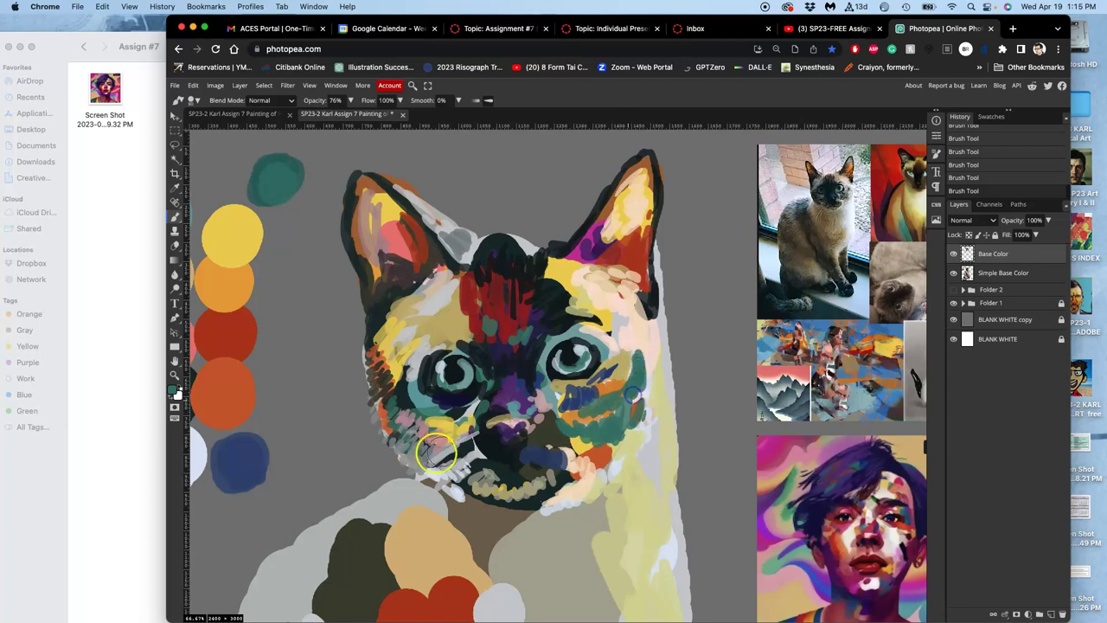
mouse_move(413, 451)
mouse_down()
mouse_move(458, 447)
mouse_move(471, 422)
mouse_move(588, 398)
mouse_move(382, 455)
mouse_move(416, 429)
mouse_up()
alt+click(589, 400)
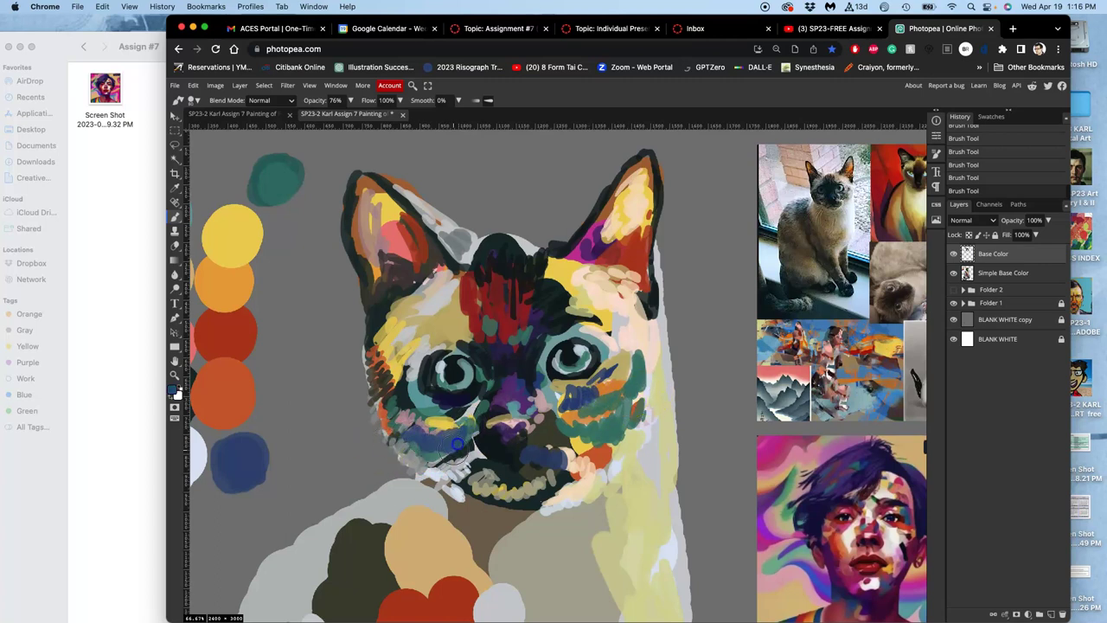
Paint sampled teal green strokes on the left side of the forehead and down the left side of the muzzle
alt+click(441, 352)
mouse_move(441, 352)
mouse_down()
mouse_move(461, 329)
mouse_move(421, 348)
mouse_move(467, 327)
mouse_move(466, 340)
mouse_move(403, 369)
mouse_move(414, 361)
mouse_move(395, 359)
mouse_move(383, 444)
mouse_move(395, 523)
mouse_move(416, 552)
mouse_move(423, 329)
mouse_move(416, 313)
mouse_move(404, 325)
mouse_move(410, 313)
mouse_move(444, 288)
mouse_move(593, 409)
mouse_move(459, 285)
mouse_move(439, 290)
mouse_move(466, 315)
mouse_move(382, 336)
mouse_up()
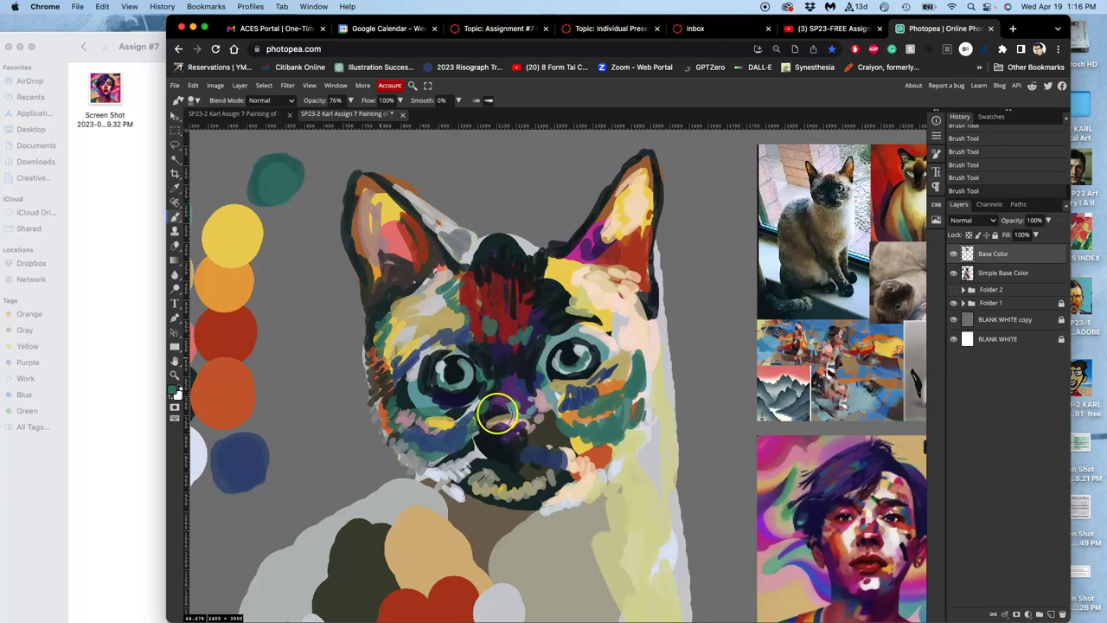
drag(472, 430, 475, 438)
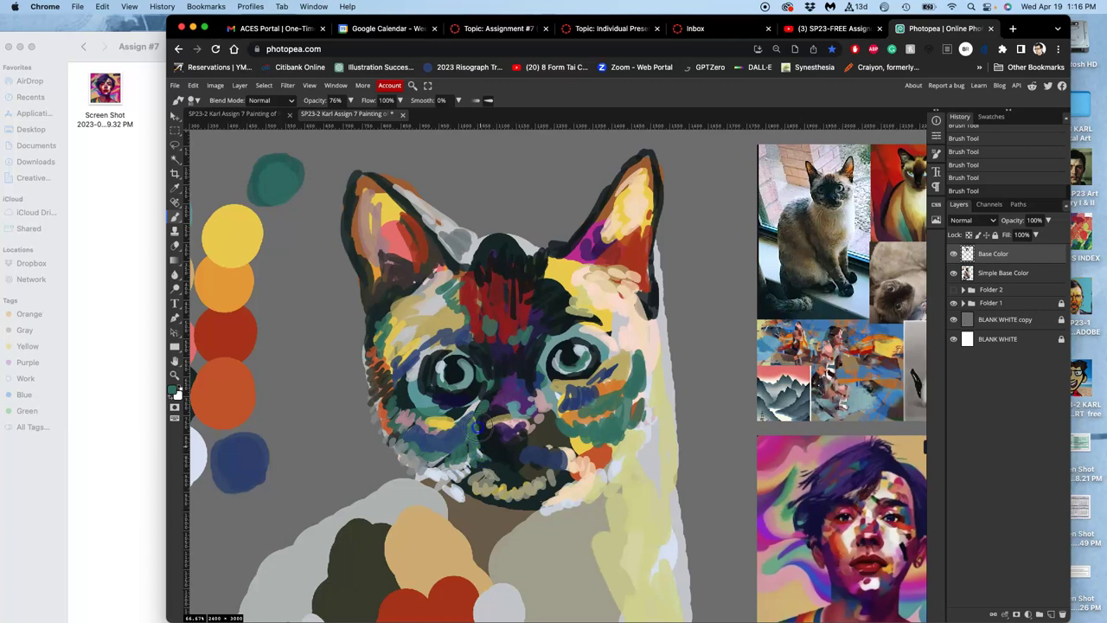
Paint short greyish beige strokes along the mouth and chin
click(490, 452)
click(488, 488)
drag(528, 432, 504, 437)
mouse_move(531, 460)
mouse_down()
mouse_move(519, 462)
mouse_move(594, 459)
mouse_move(574, 514)
mouse_move(582, 486)
mouse_move(563, 486)
mouse_up()
Paint sampled pale peach strokes over the fur along the face's right edge and below the right ear
alt+click(592, 474)
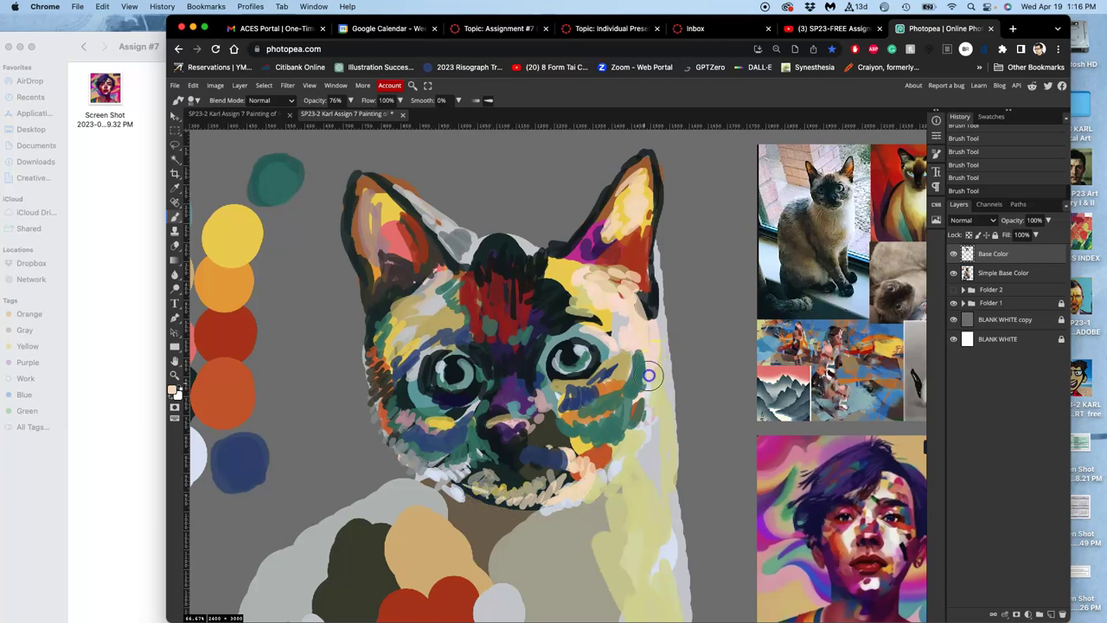
drag(654, 268, 628, 251)
drag(622, 244, 620, 242)
Paint pale peach strokes on the fur below the left jaw and along the left ear's inner edge
click(411, 480)
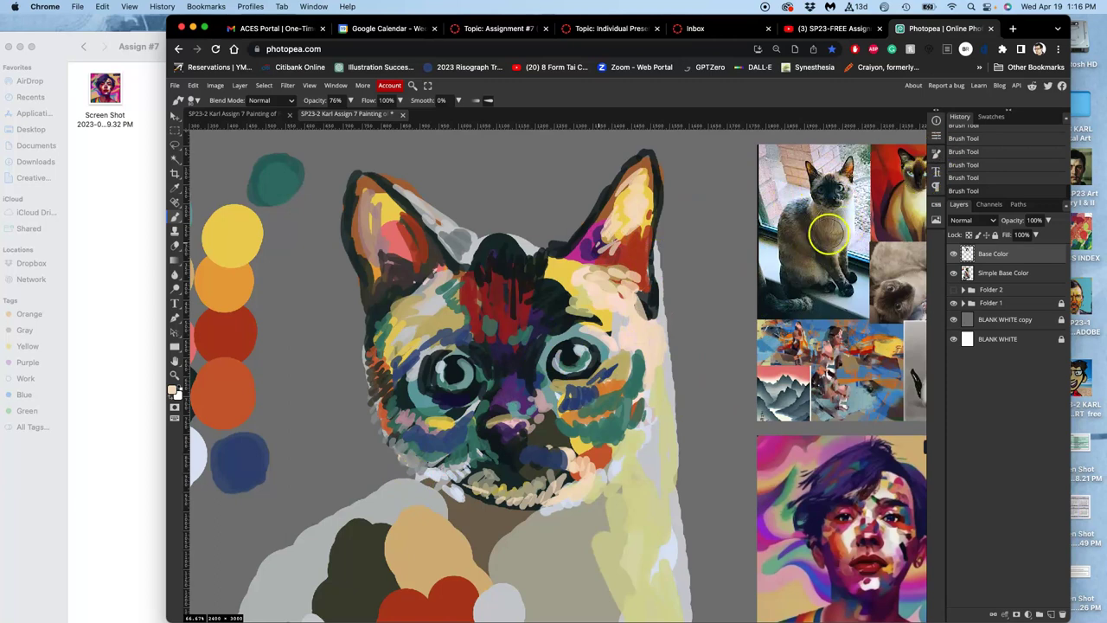
mouse_move(454, 445)
mouse_down()
mouse_move(375, 513)
mouse_move(403, 497)
mouse_move(403, 523)
mouse_up()
mouse_move(471, 250)
mouse_down()
mouse_move(462, 223)
mouse_move(395, 192)
mouse_up()
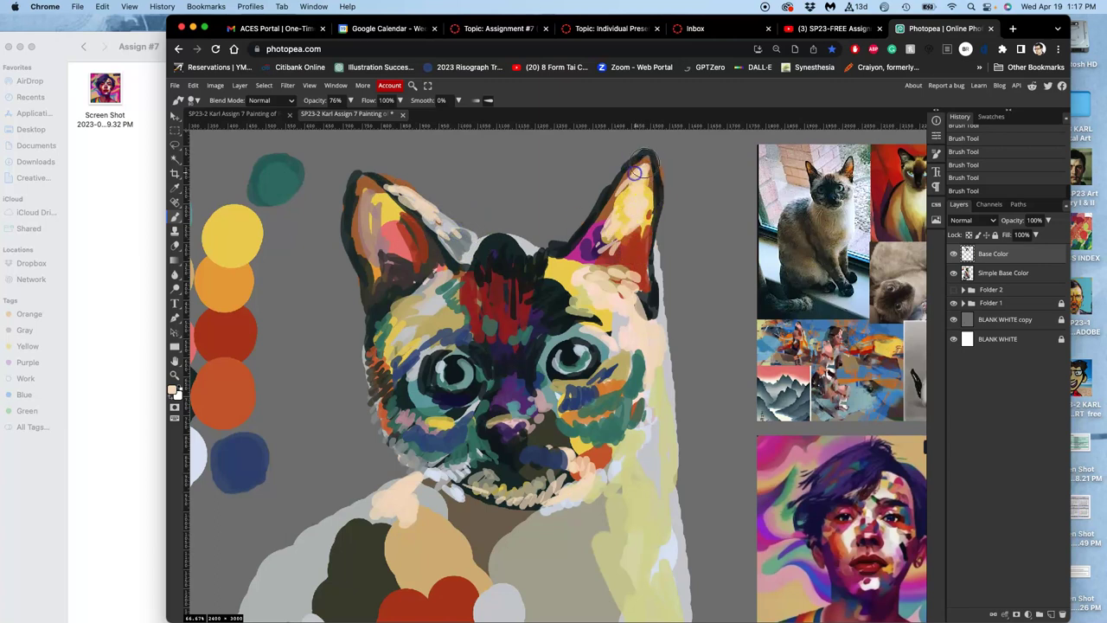
Paint pale peach and sampled magenta strokes inside the right ear near its tip
drag(653, 194, 644, 211)
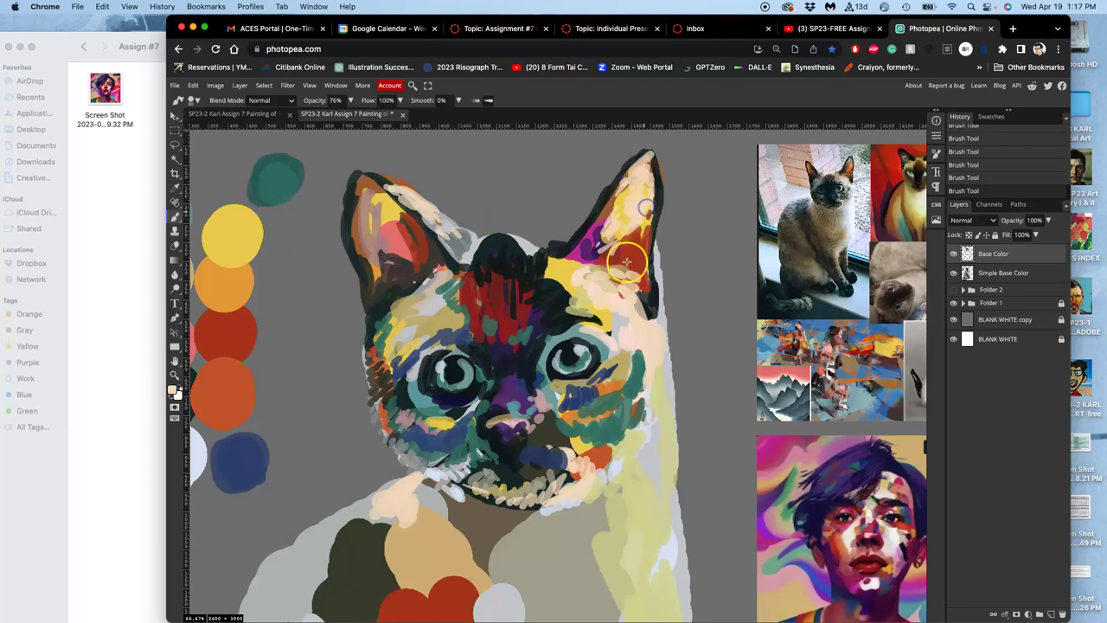
alt+click(587, 253)
mouse_move(646, 163)
mouse_down()
mouse_move(613, 198)
mouse_move(625, 192)
mouse_up()
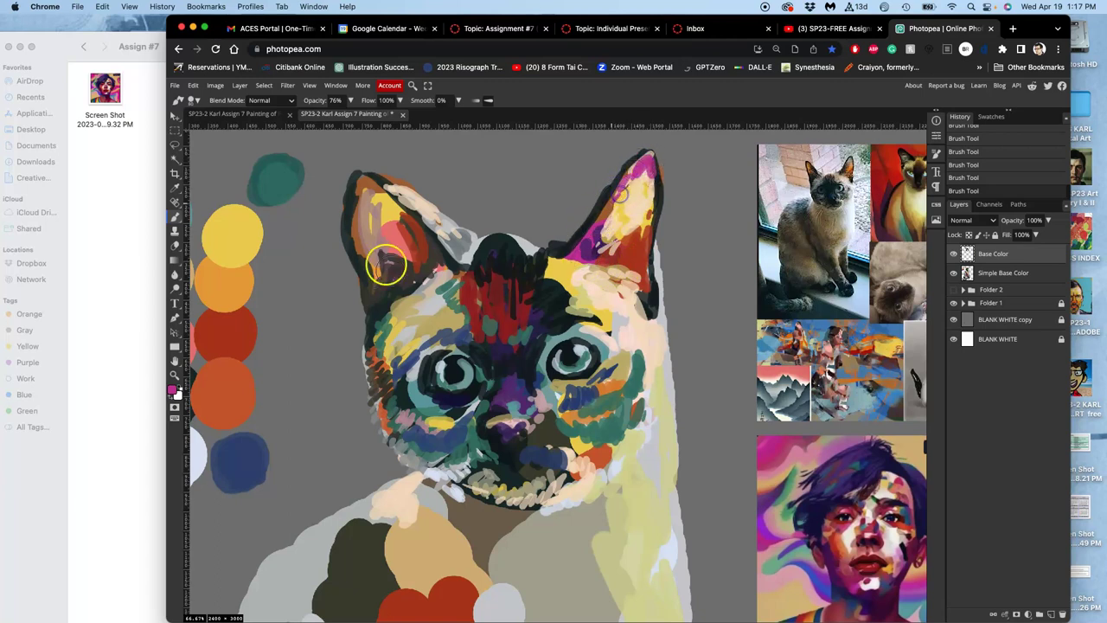
Paint near-black strokes in and at the base of the left ear, at the right ear's base and along the mouth
drag(382, 225, 396, 231)
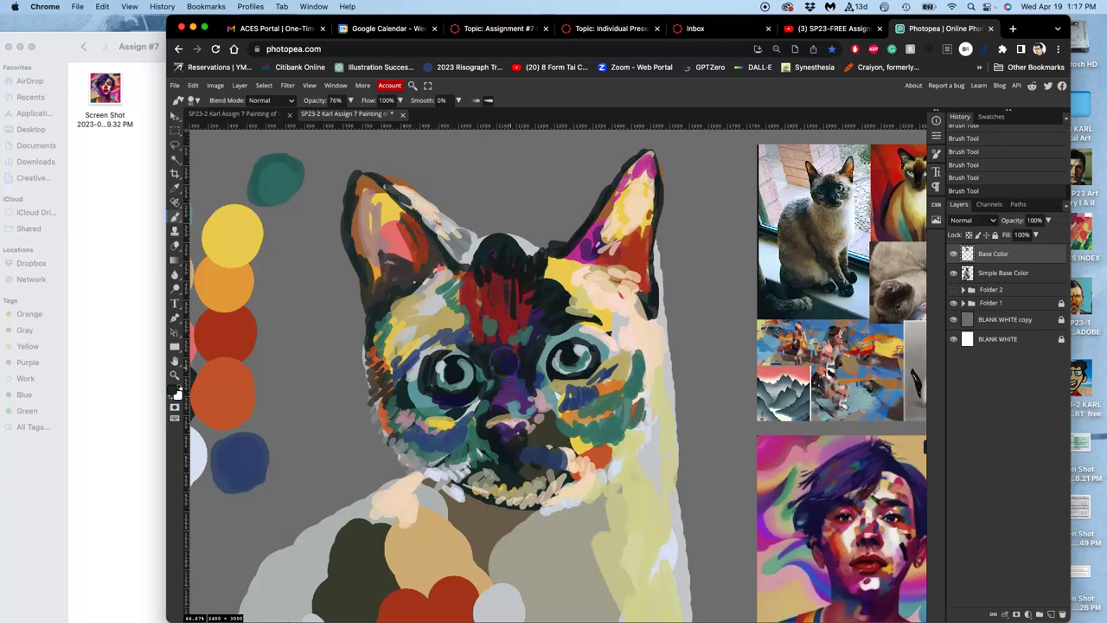
drag(389, 292, 374, 267)
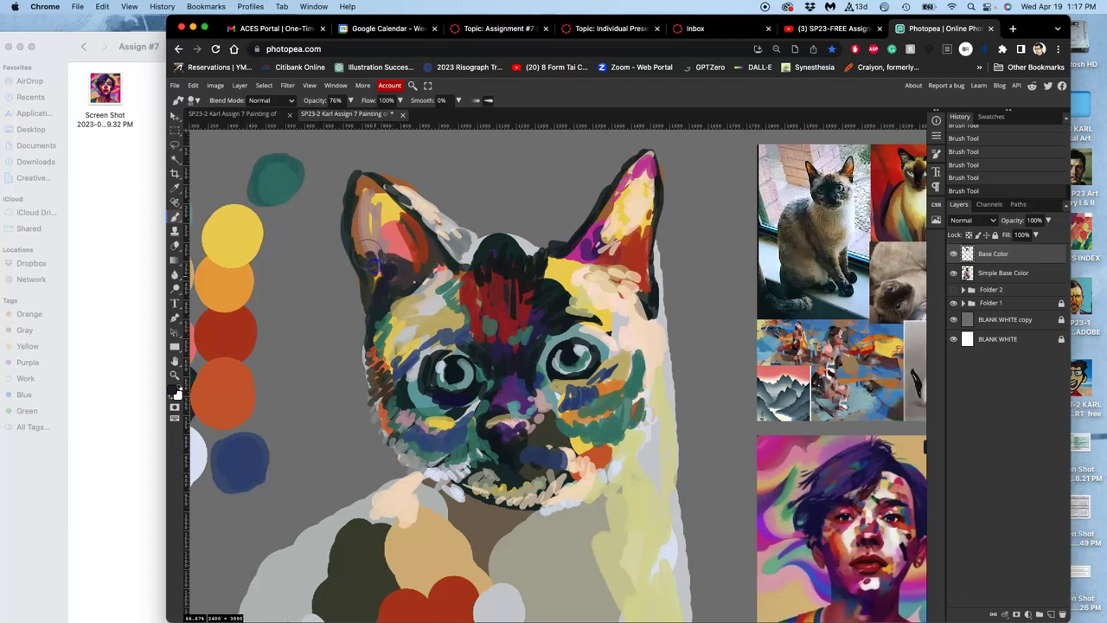
mouse_move(612, 270)
mouse_down()
mouse_move(648, 269)
mouse_move(645, 292)
mouse_up()
mouse_move(624, 465)
mouse_down()
mouse_move(549, 463)
mouse_move(533, 482)
mouse_up()
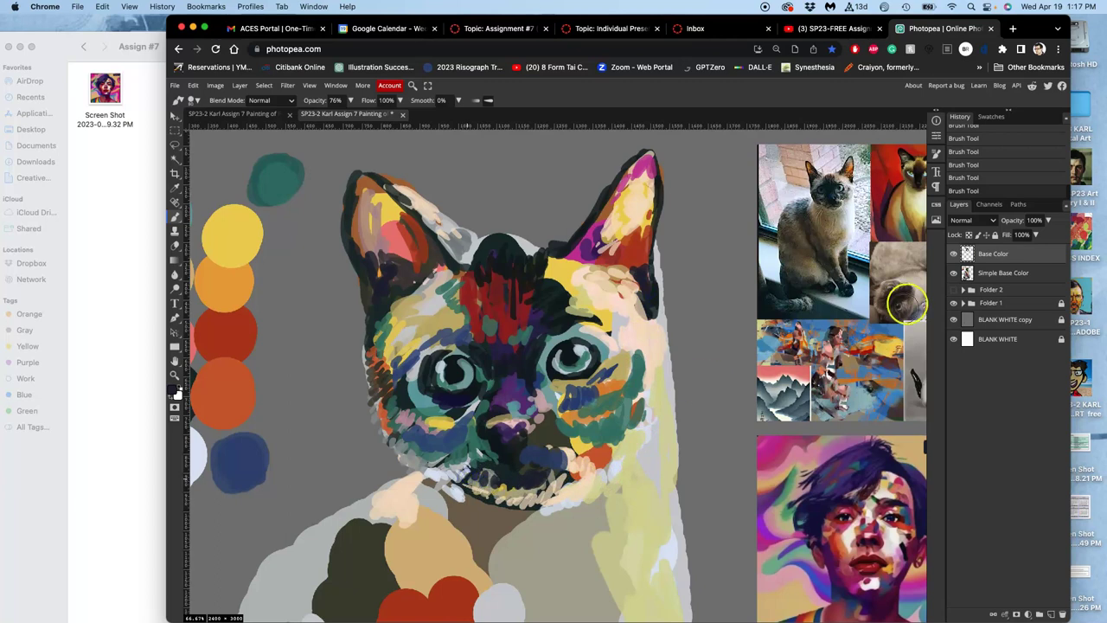
Hide and show the Simple Base Color layer repeatedly to compare the cat painting with and without it
click(953, 273)
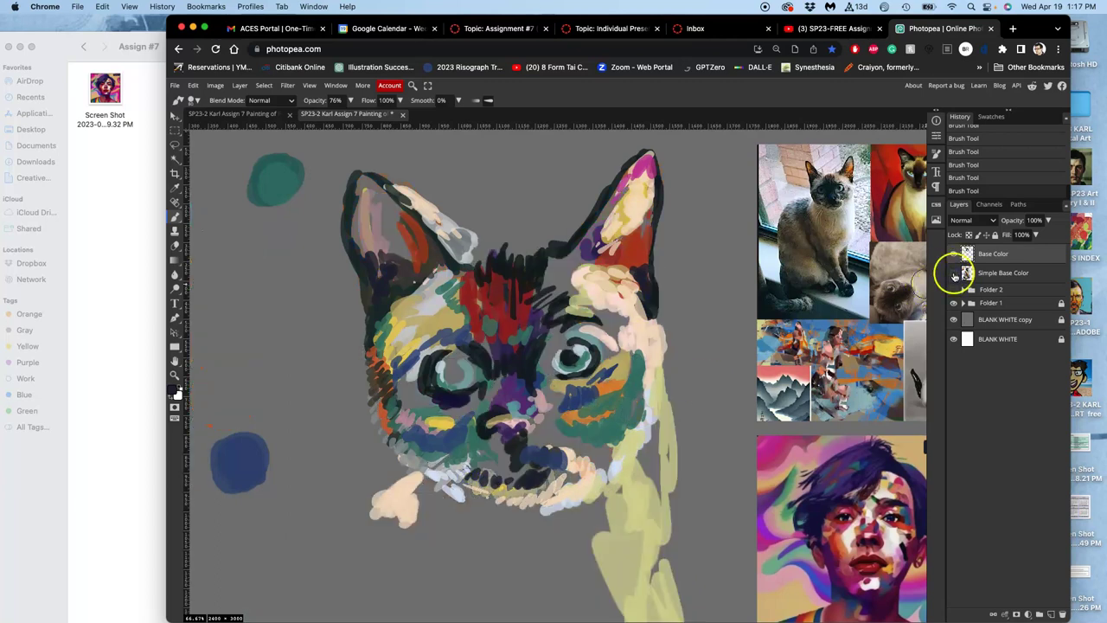
click(953, 273)
click(954, 275)
click(954, 273)
click(954, 274)
click(954, 274)
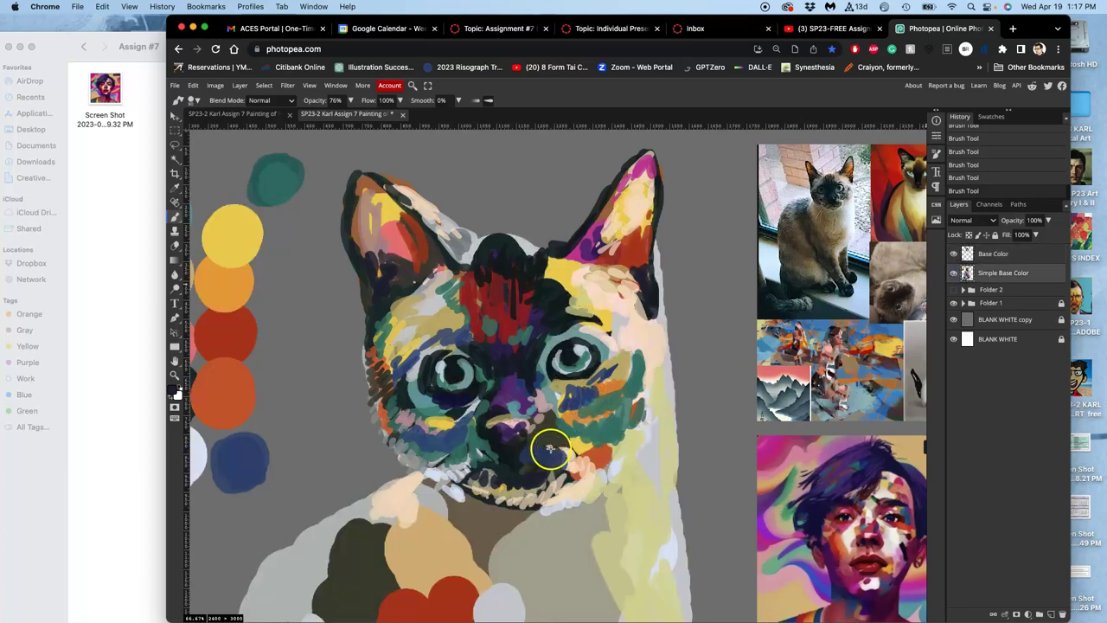
Paint sampled peach strokes on the muzzle's right side and, on the Base Color layer, a sampled orange stroke beside the nose
mouse_move(554, 437)
mouse_down()
mouse_move(585, 443)
mouse_move(585, 466)
mouse_up()
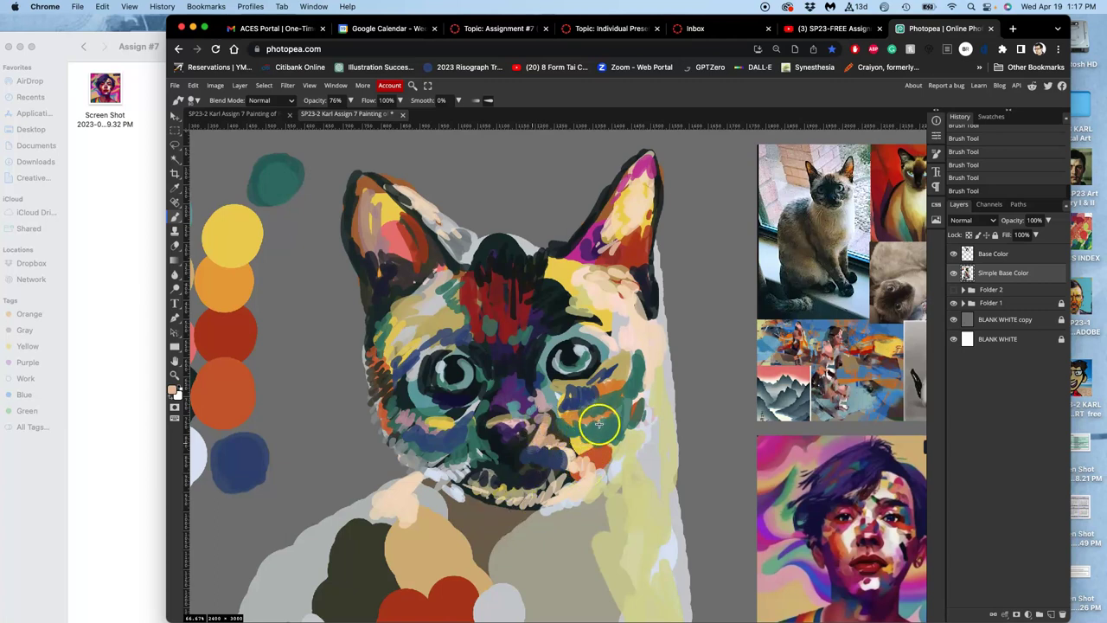
click(575, 396)
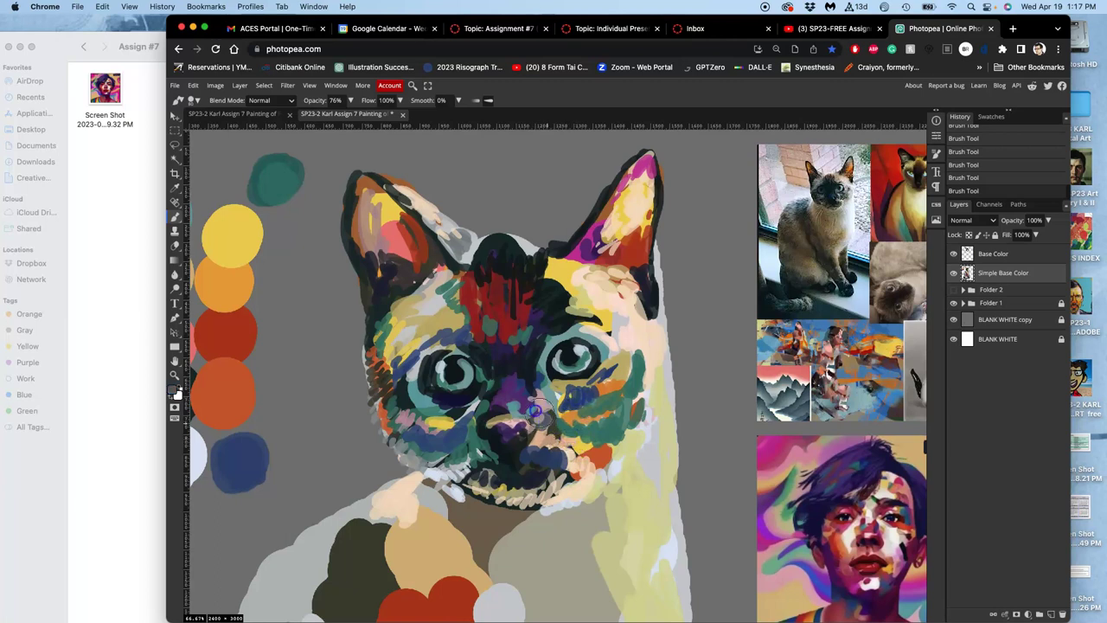
click(1003, 253)
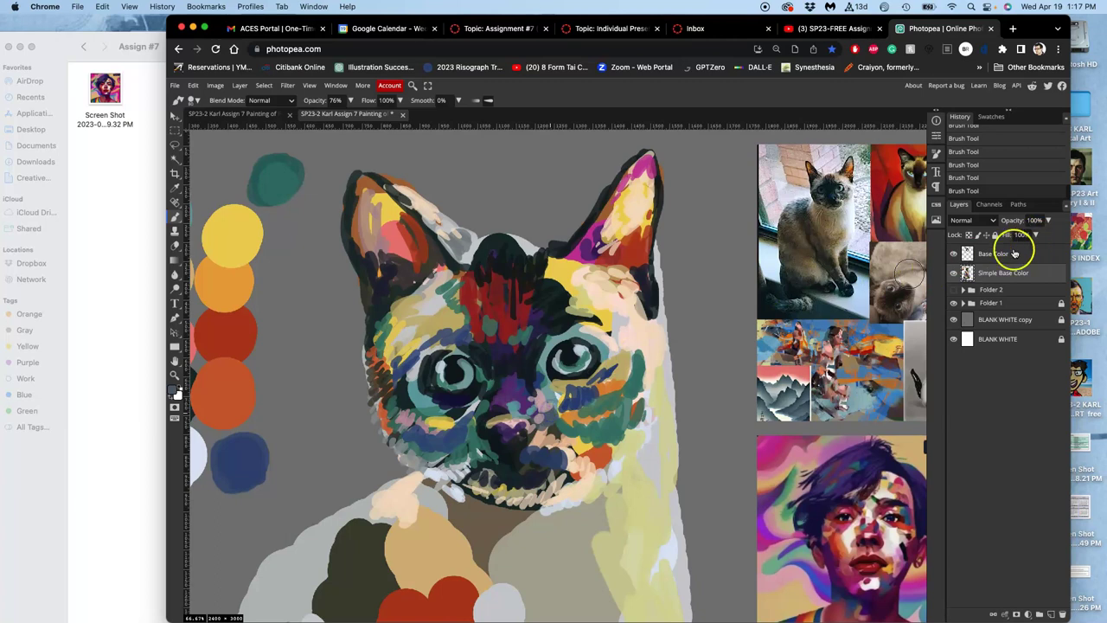
click(593, 403)
click(561, 439)
alt+click(588, 421)
click(542, 422)
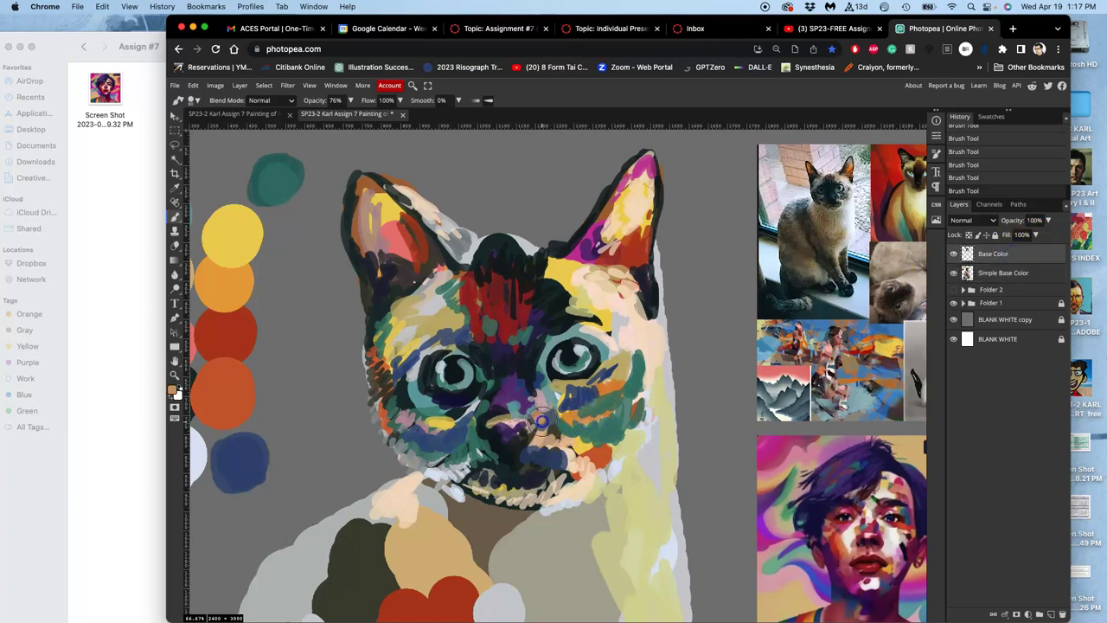
Lock the Simple Base Color layer and Folder 2
click(983, 255)
click(1005, 271)
click(994, 234)
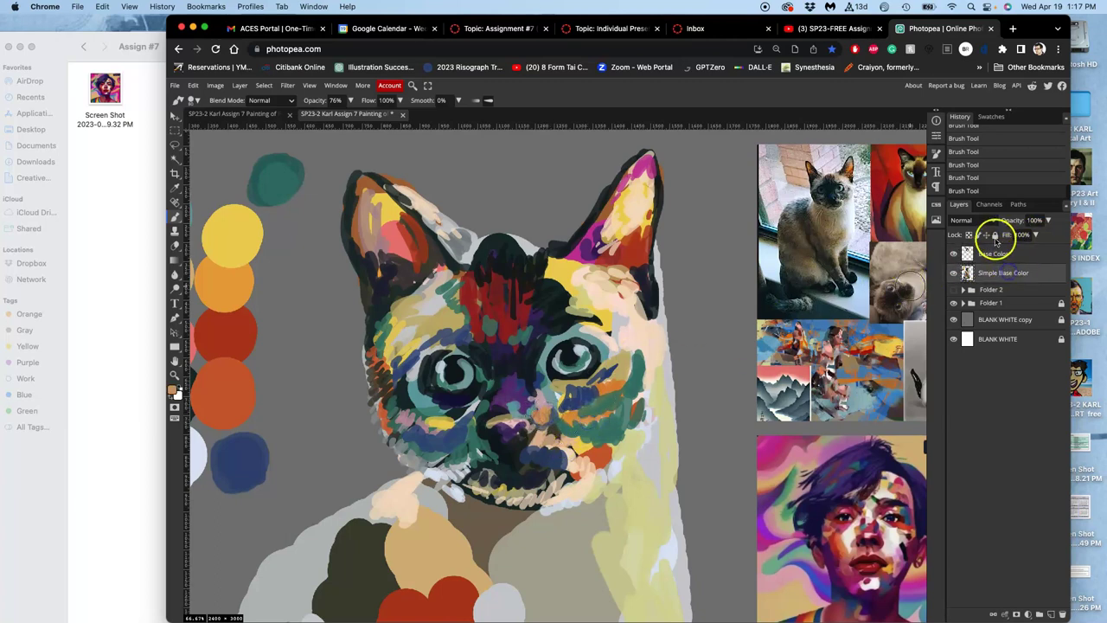
click(986, 290)
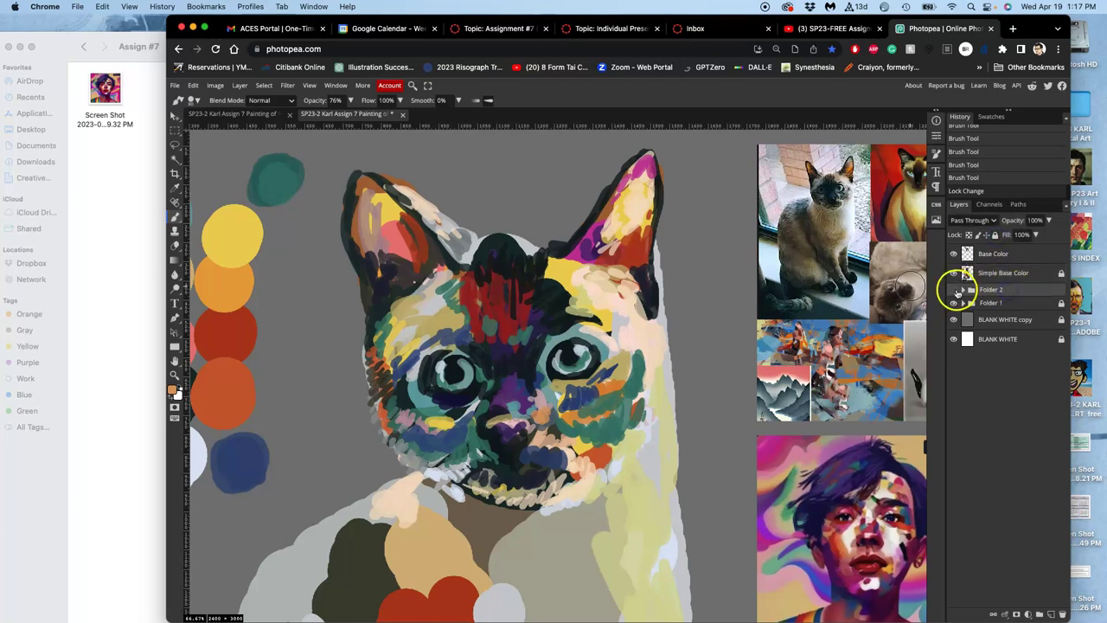
click(994, 235)
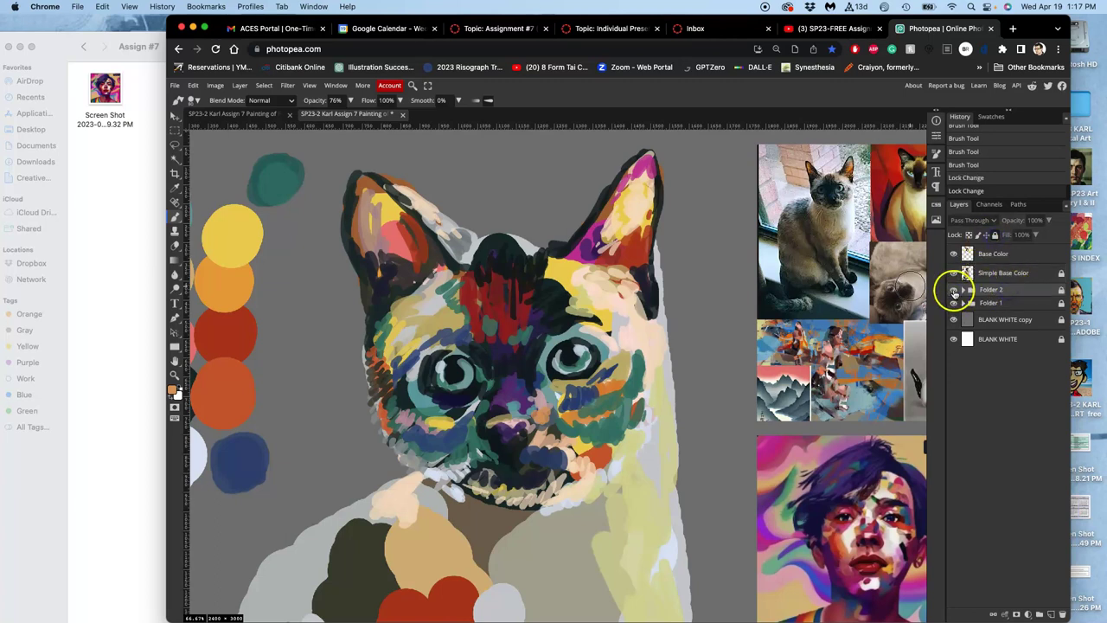
Check which strokes sit on the Base Color layer by briefly hiding the Simple Base Color layer
click(958, 275)
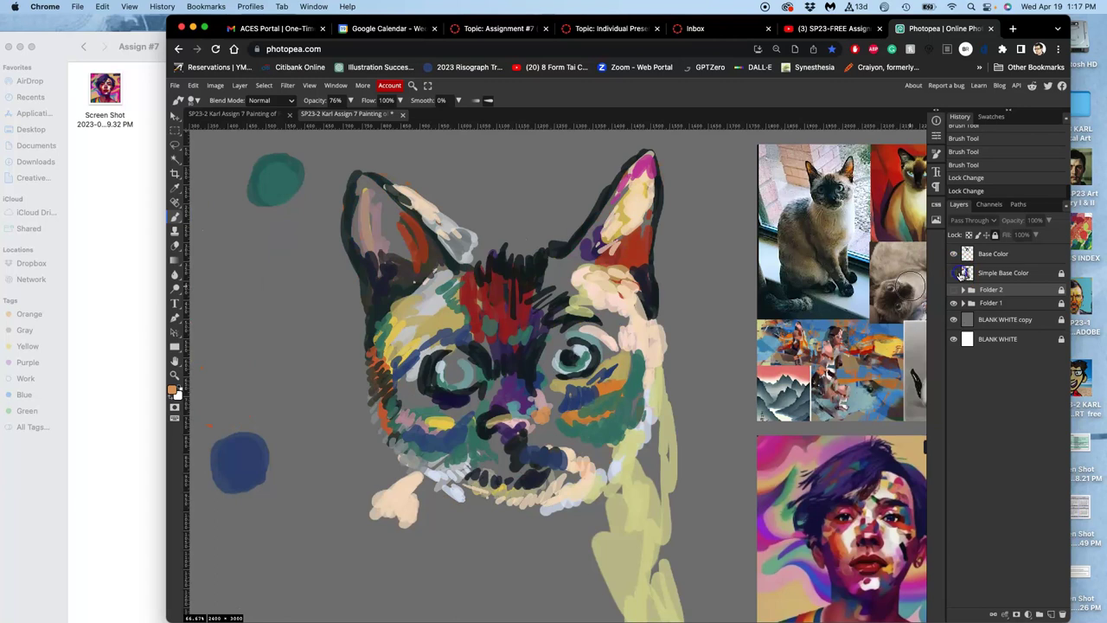
click(961, 275)
click(953, 274)
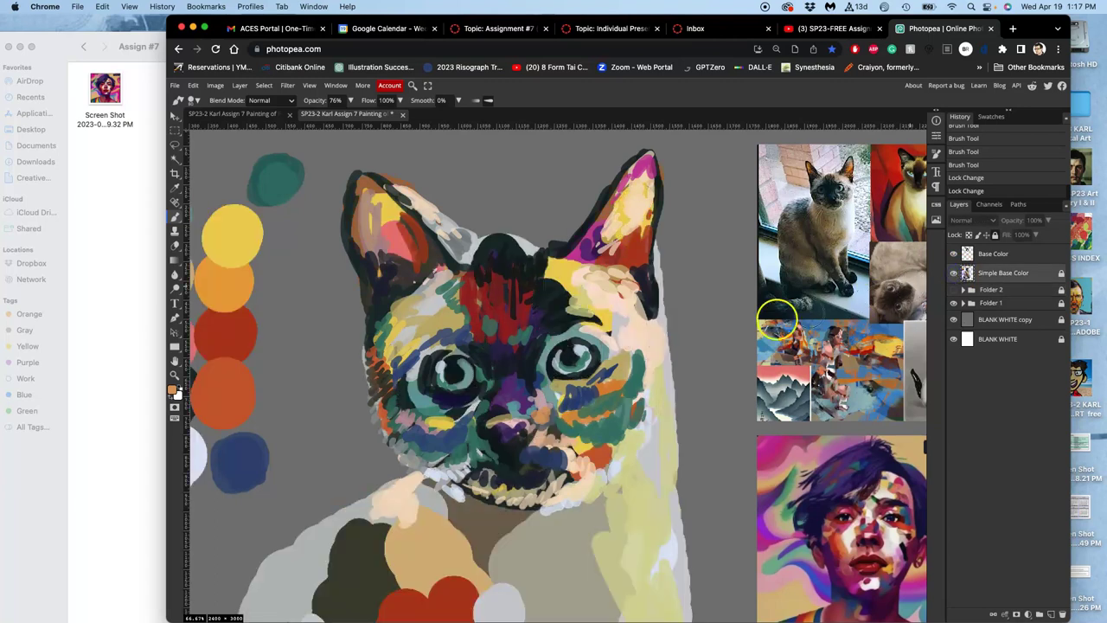
mouse_move(522, 289)
mouse_down()
mouse_move(544, 254)
mouse_move(547, 283)
mouse_move(553, 275)
mouse_move(577, 286)
mouse_move(537, 251)
mouse_up()
alt+click(553, 275)
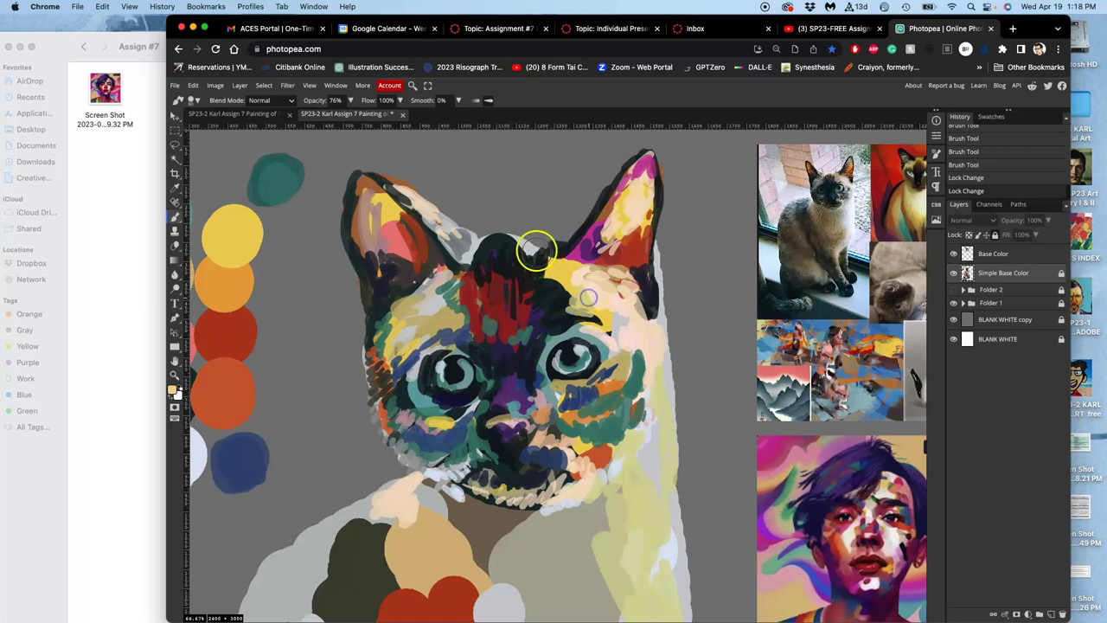
click(531, 252)
On the Base Color layer, paint pale yellow strokes along the top of the head and dark olive strokes just below them
click(994, 253)
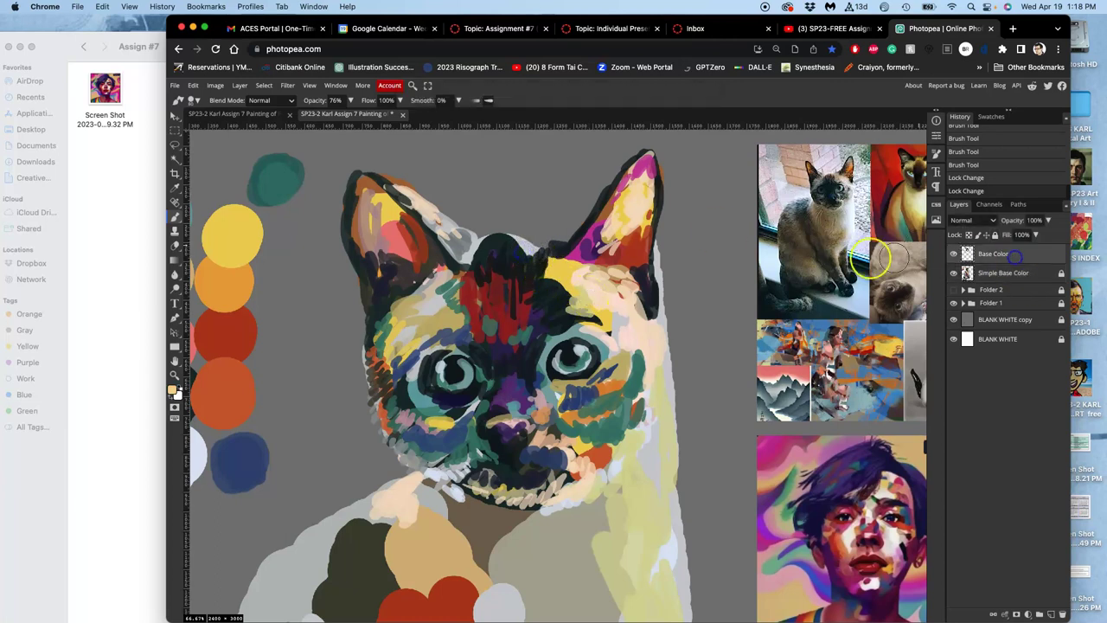
drag(517, 244, 489, 246)
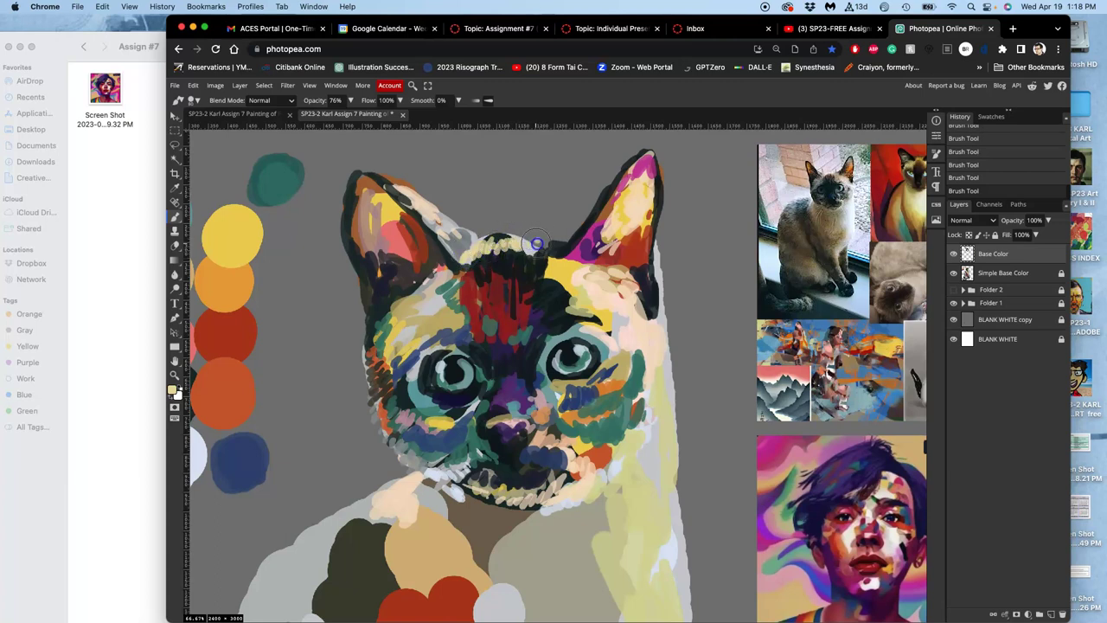
drag(551, 240, 555, 245)
alt+click(528, 271)
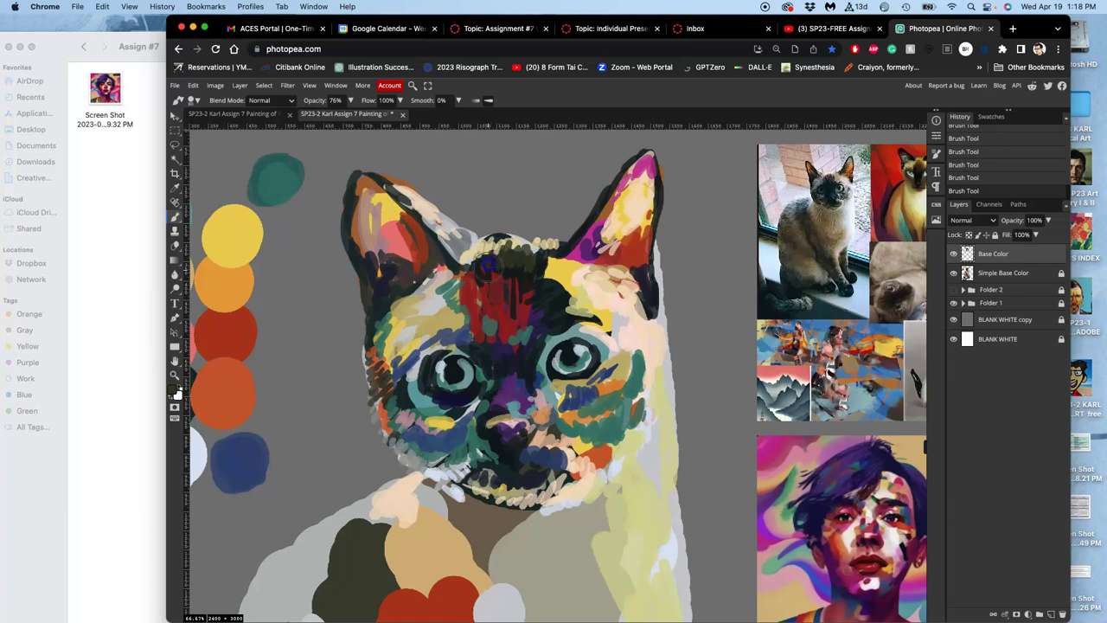
mouse_move(473, 258)
mouse_down()
mouse_move(469, 277)
mouse_move(454, 265)
mouse_up()
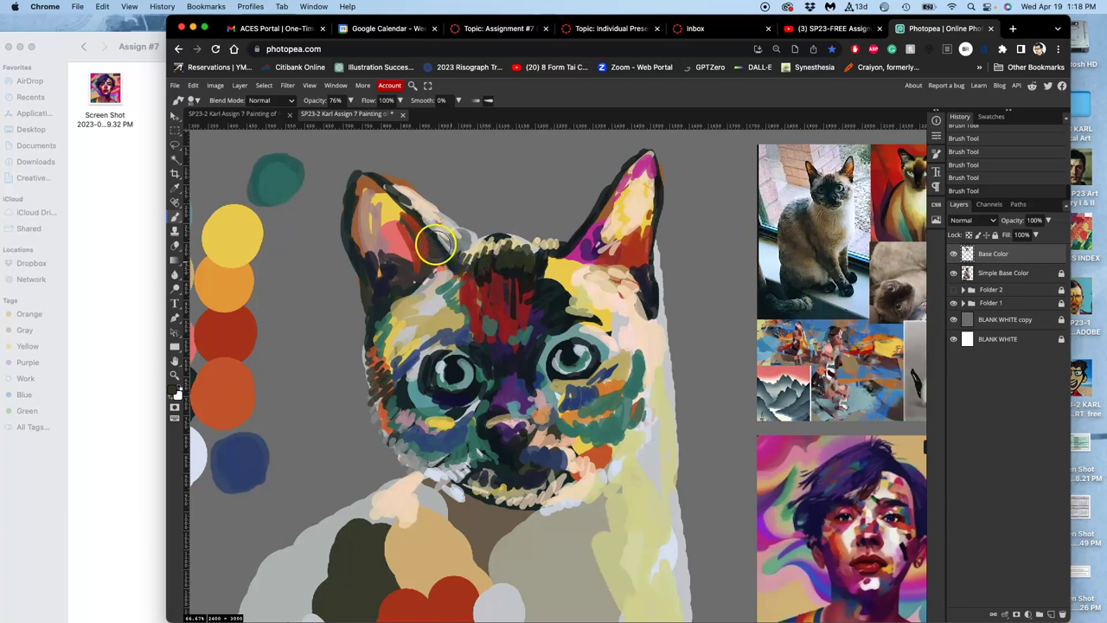